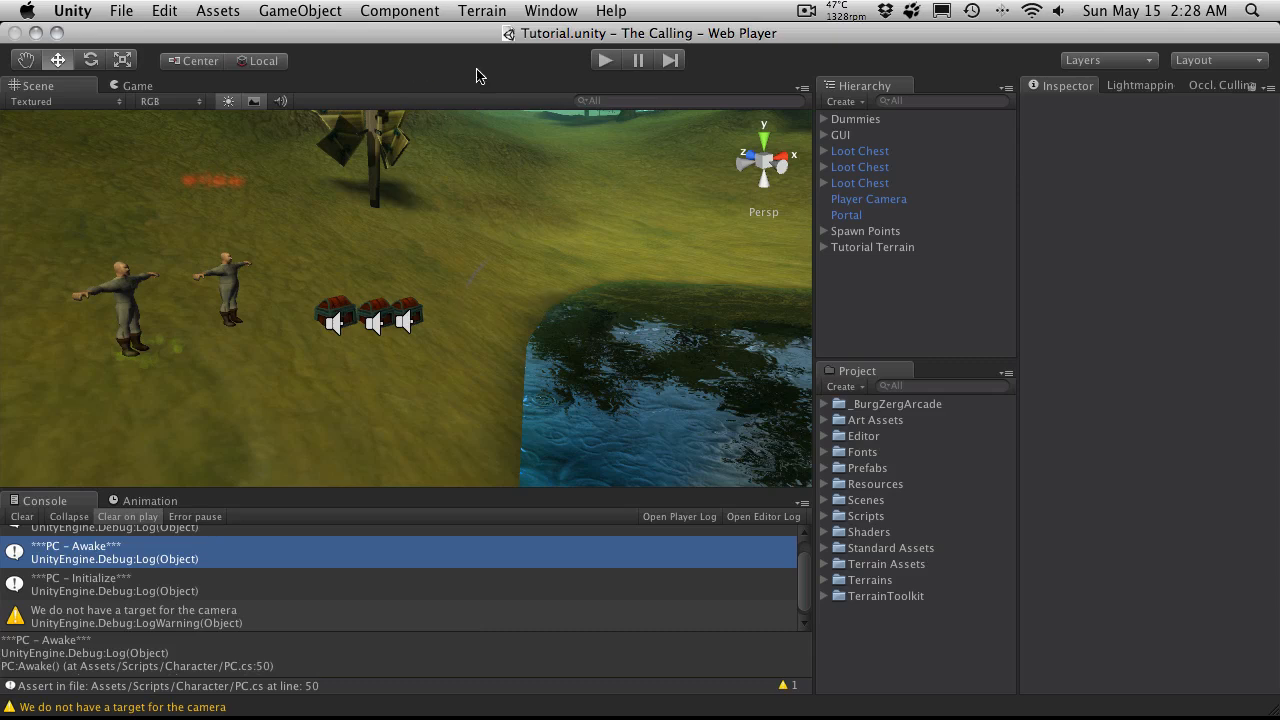
Step: Add a new particle system to the scene
{"action": "left_click", "coordinate": [300, 10]}
{"action": "mouse_move", "coordinate": [367, 54]}
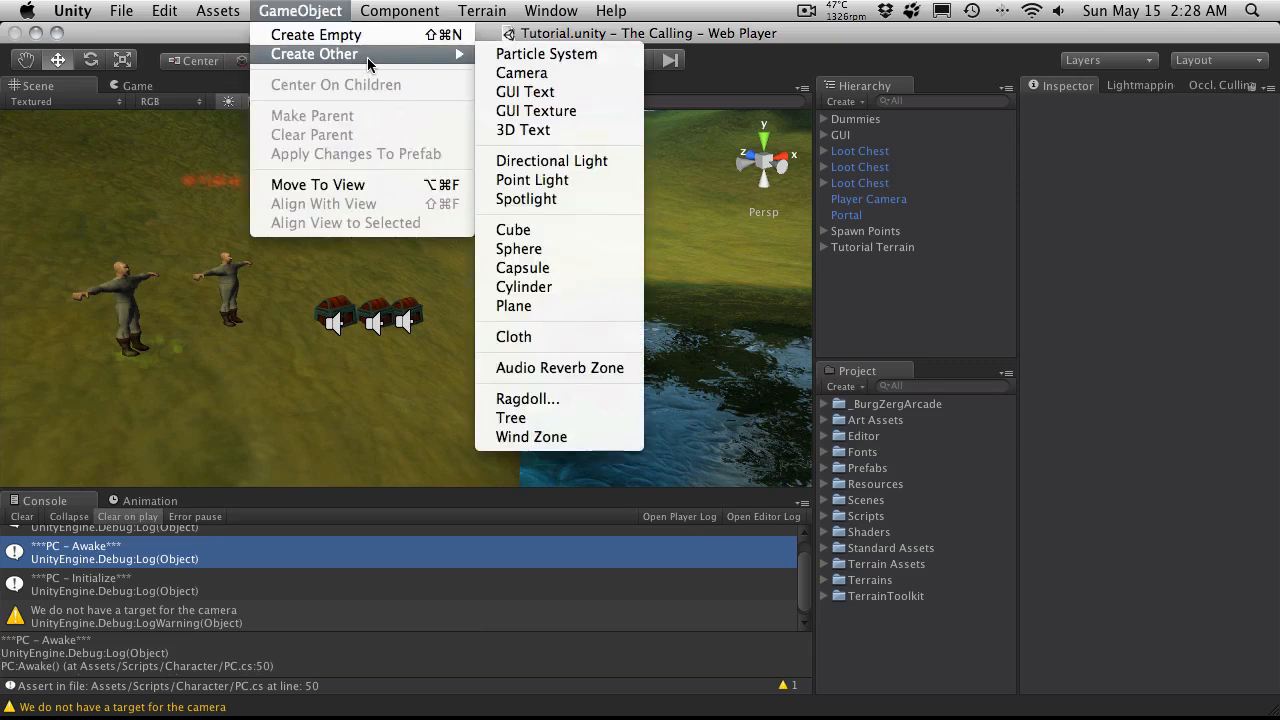
{"action": "left_click", "coordinate": [535, 56]}
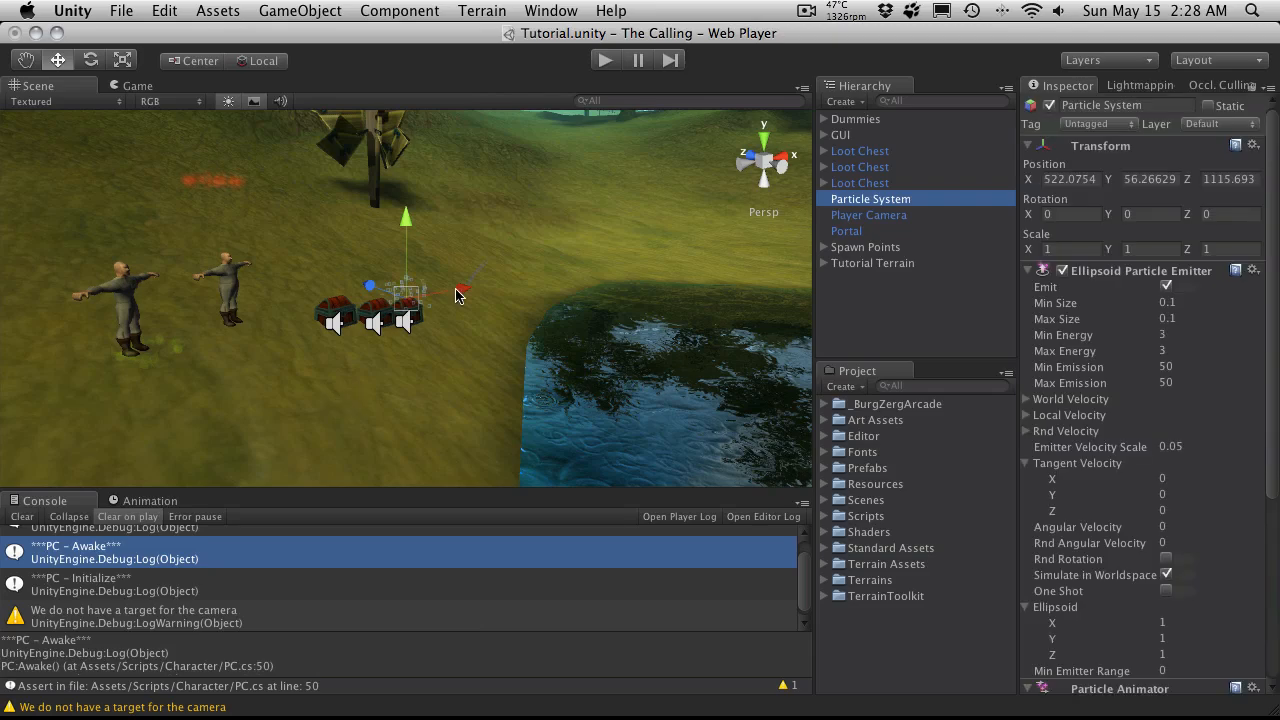
Step: Move the particle system over the water beside the boat, to about X 517.7, Y 54.4, Z 1097.7
{"action": "left_click_drag", "start_coordinate": [371, 291], "coordinate": [378, 455], "text": "alt"}
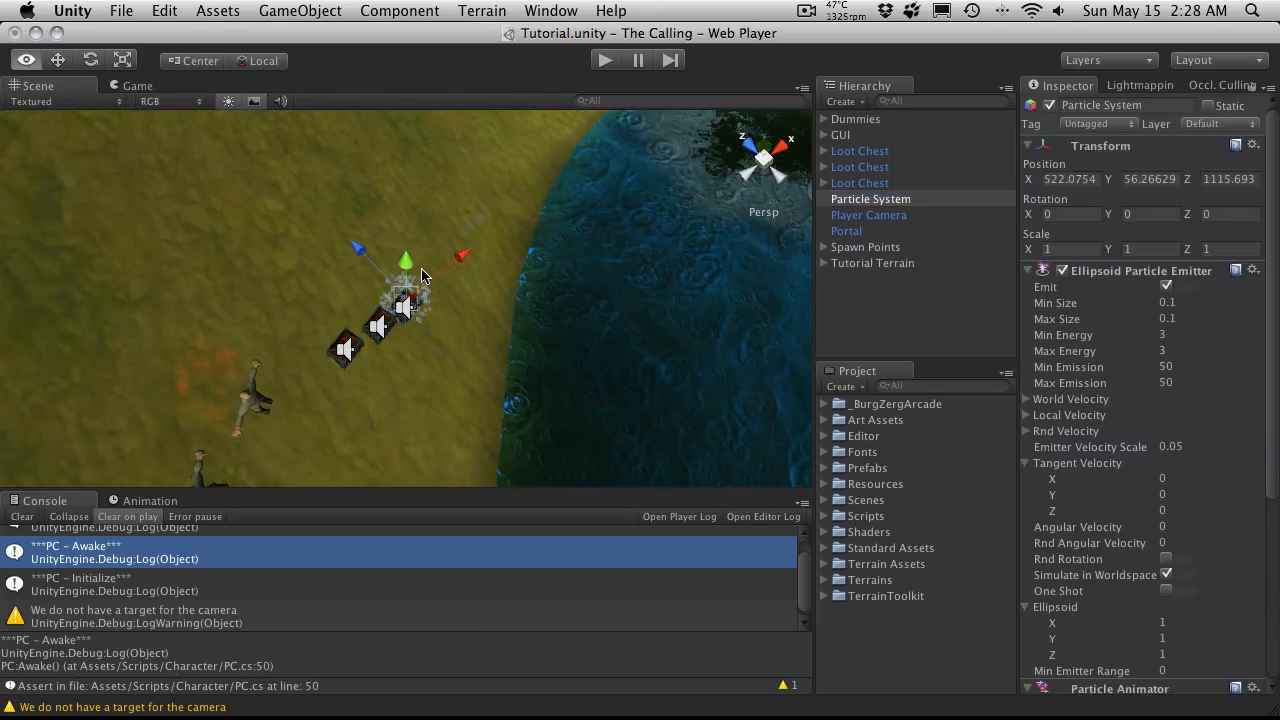
{"action": "left_click_drag", "start_coordinate": [353, 238], "coordinate": [477, 126]}
{"action": "scroll", "coordinate": [470, 405], "scroll_direction": "down", "scroll_amount": 6}
{"action": "left_click_drag", "start_coordinate": [437, 308], "coordinate": [358, 268]}
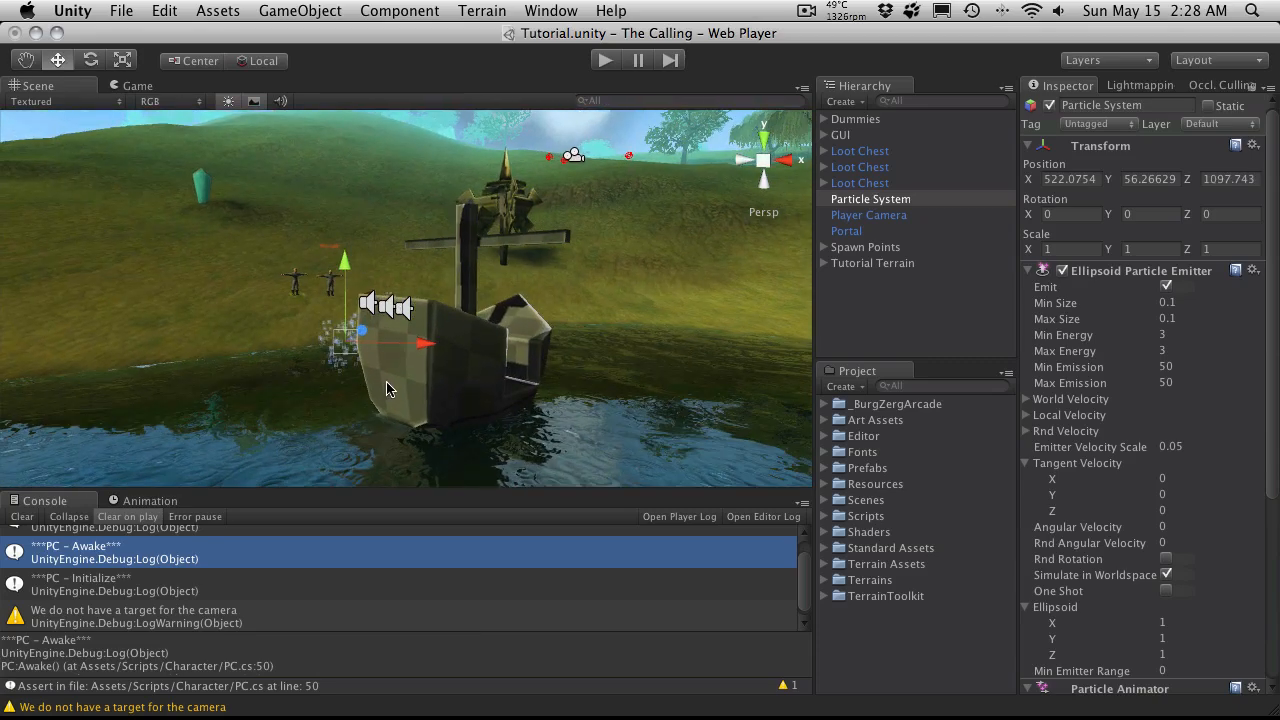
{"action": "left_click_drag", "start_coordinate": [425, 346], "coordinate": [355, 396]}
{"action": "left_click_drag", "start_coordinate": [692, 340], "coordinate": [683, 371]}
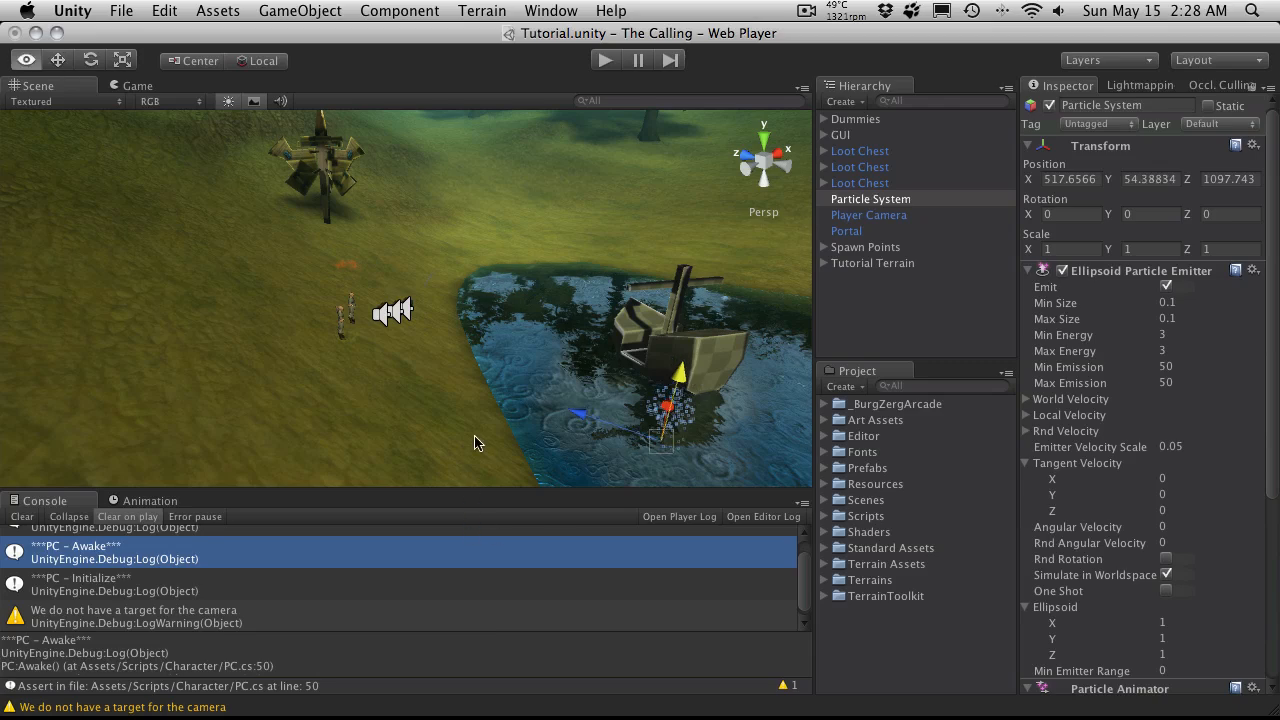
{"action": "key", "text": "f"}
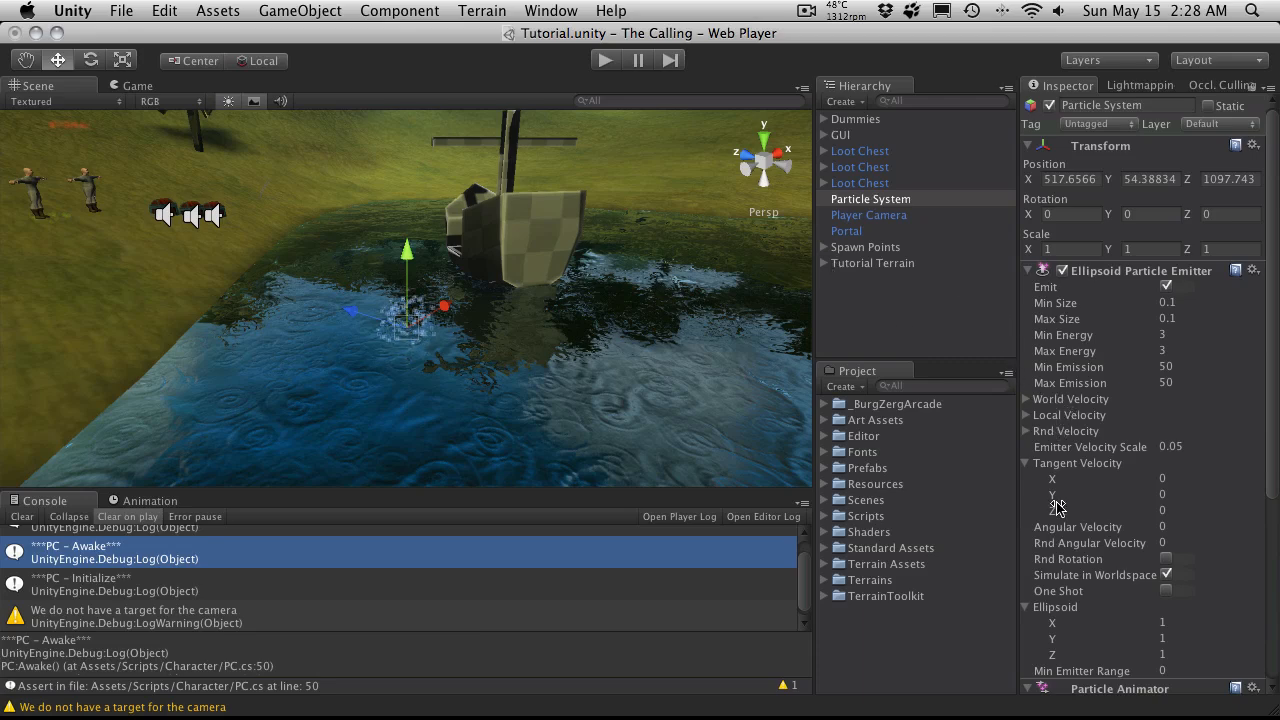
Step: Collapse the Particle Animator settings and flatten the emitter by setting its Ellipsoid Y to 0.1
{"action": "scroll", "coordinate": [1187, 334], "scroll_direction": "down", "scroll_amount": 5}
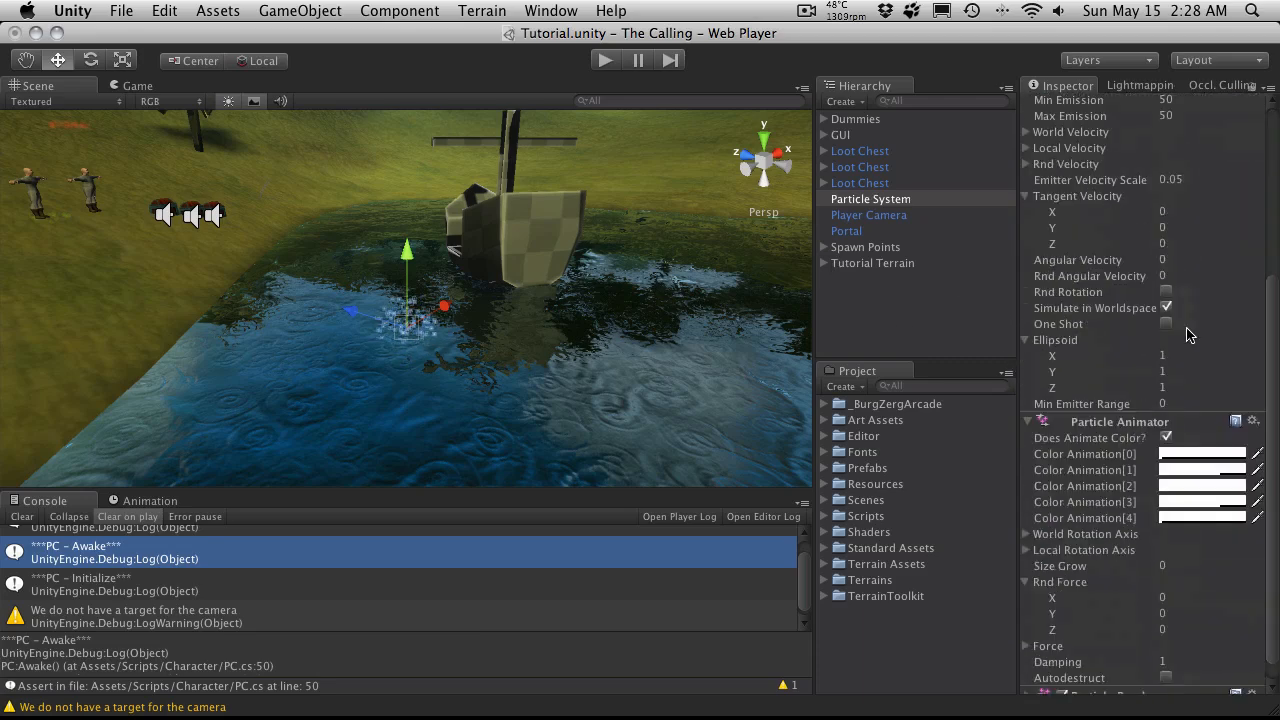
{"action": "scroll", "coordinate": [1186, 325], "scroll_direction": "up", "scroll_amount": 5}
{"action": "scroll", "coordinate": [1223, 330], "scroll_direction": "down", "scroll_amount": 5}
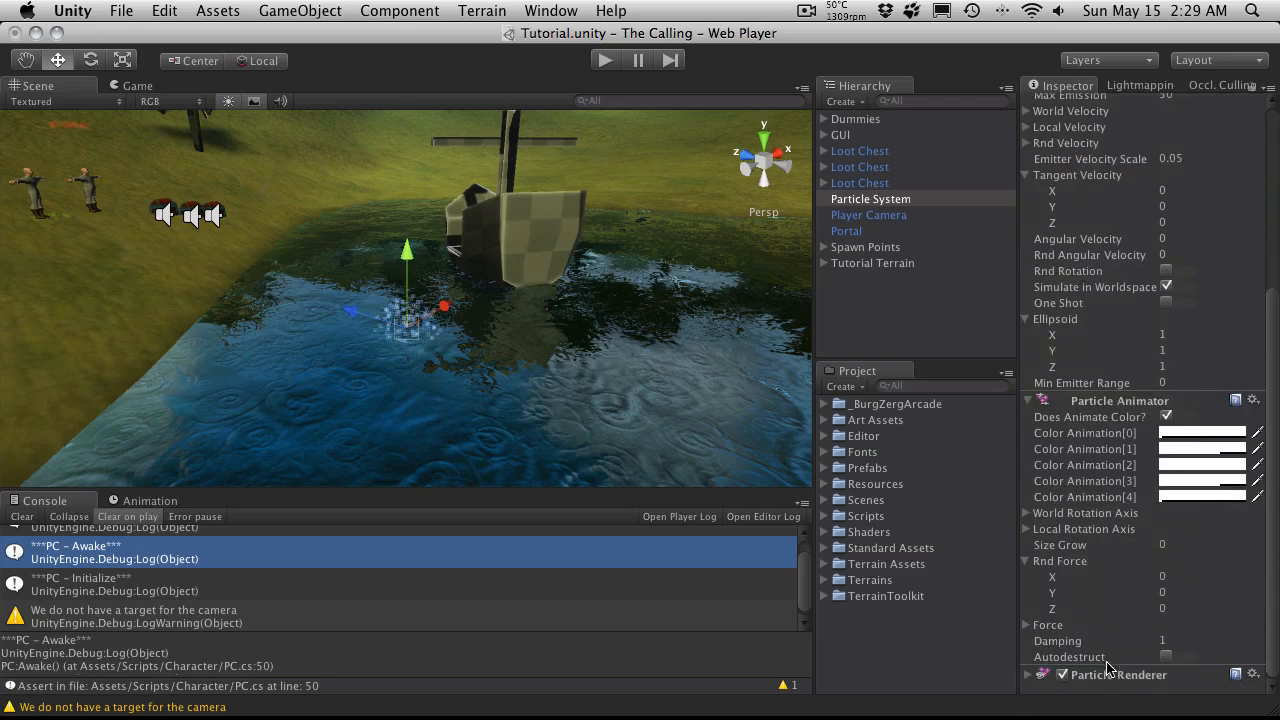
{"action": "left_click", "coordinate": [1034, 402]}
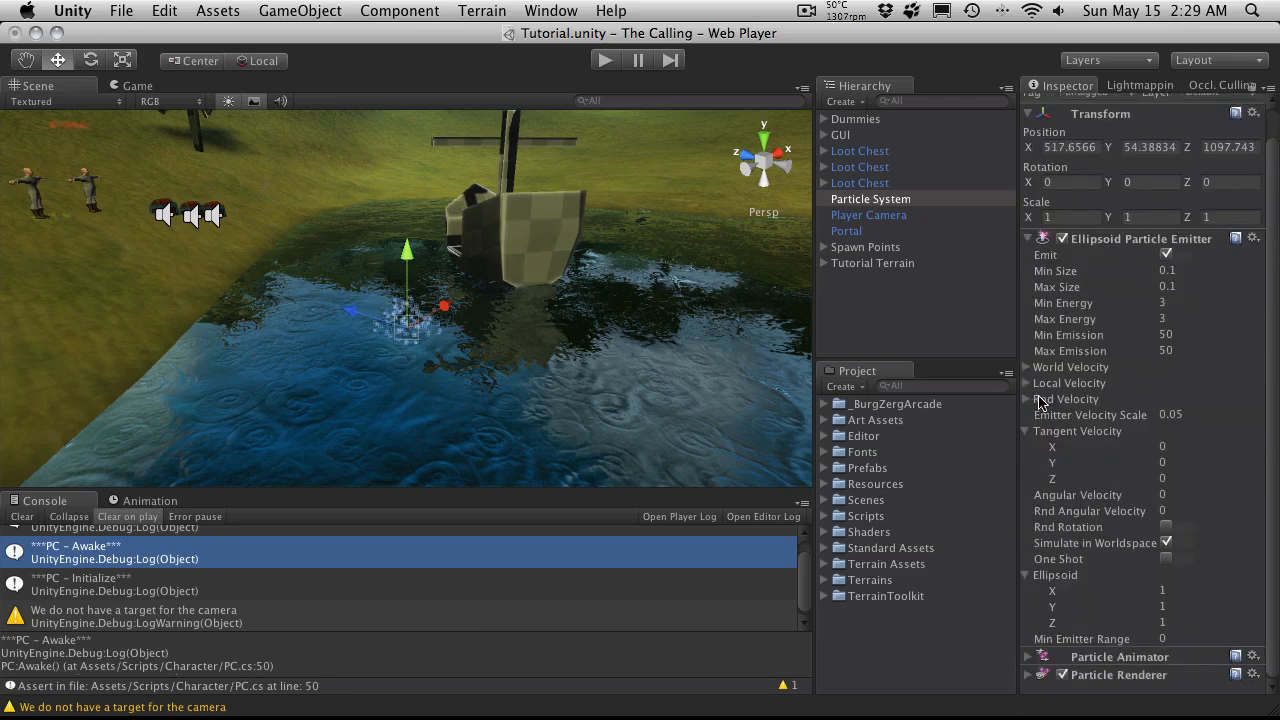
{"action": "scroll", "coordinate": [441, 366], "scroll_direction": "up", "scroll_amount": 4}
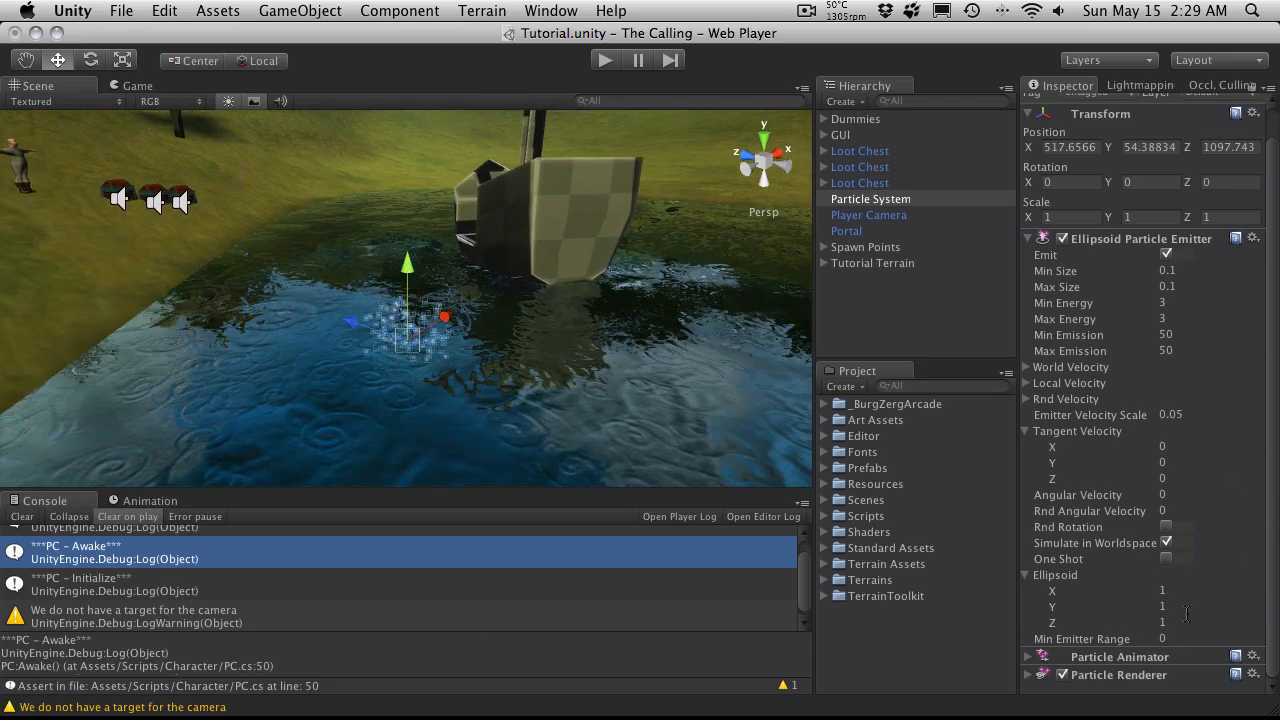
{"action": "left_click", "coordinate": [1187, 605]}
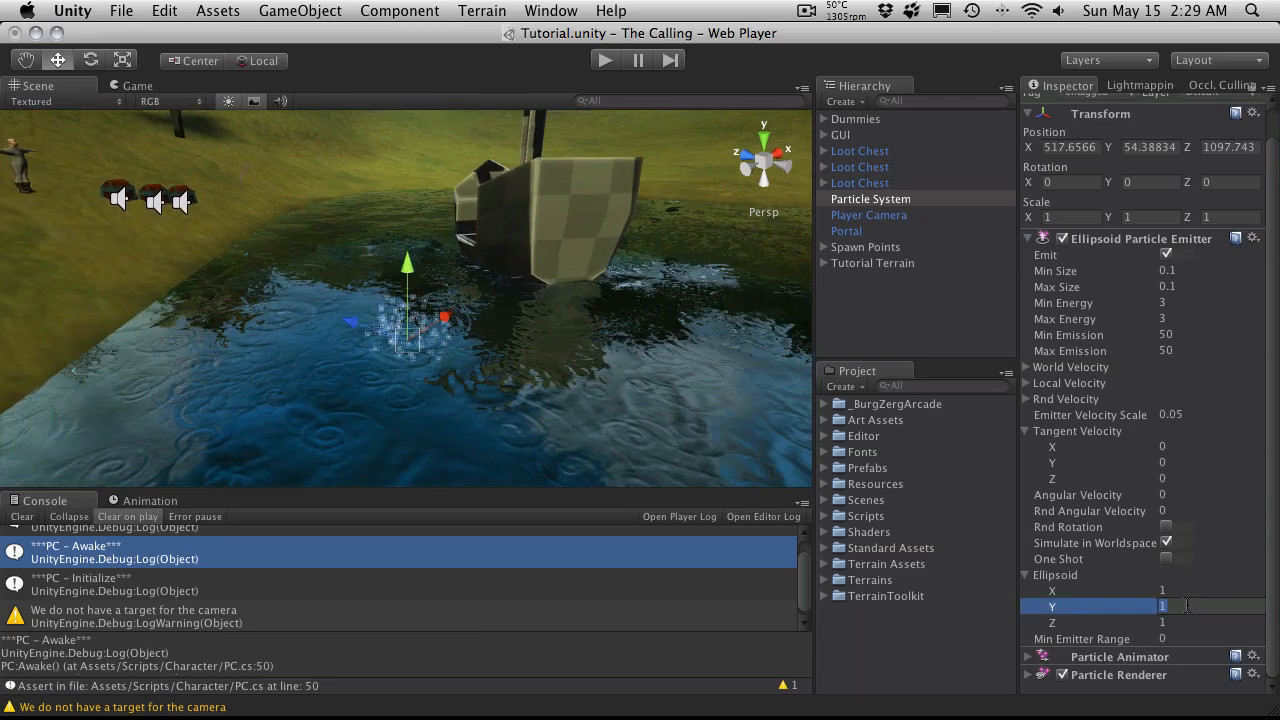
{"action": "type", "text": "0.1"}
{"action": "key", "text": "Return"}
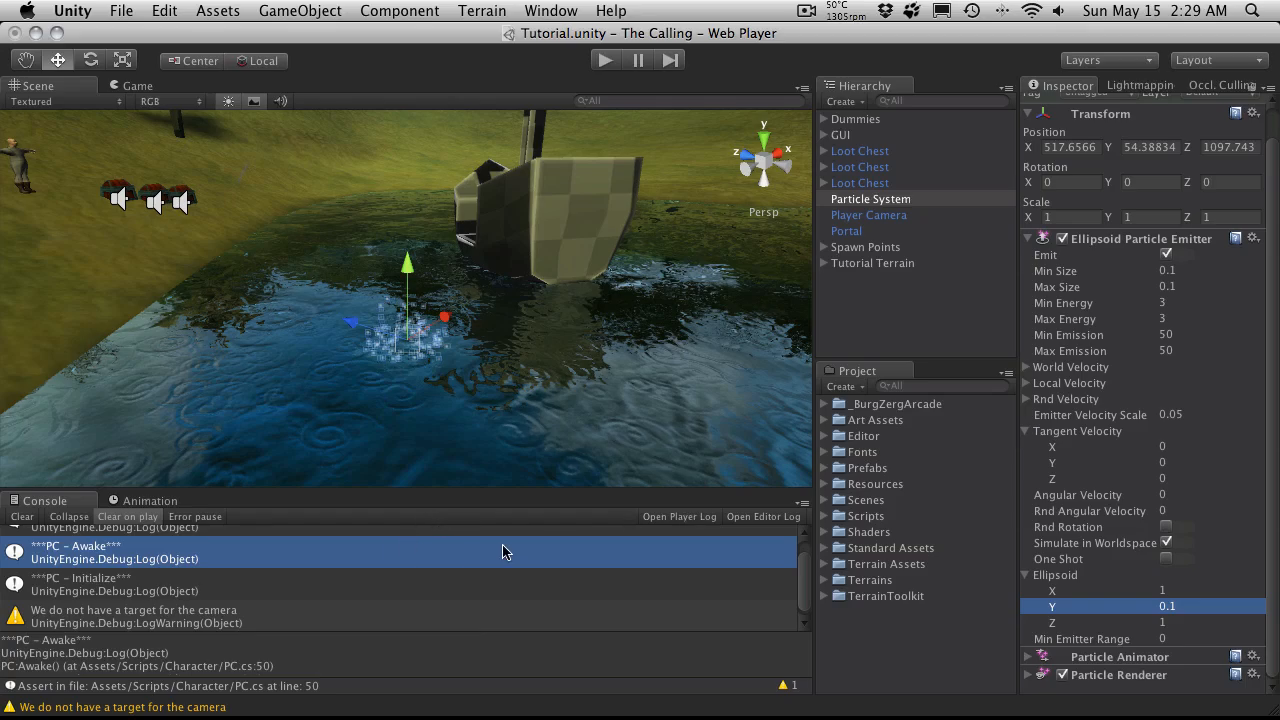
Step: Raise the particle system to about Y 55.2 at the water surface and enable One Shot on its emitter
{"action": "left_click_drag", "start_coordinate": [560, 330], "coordinate": [416, 234], "text": "alt"}
{"action": "left_click_drag", "start_coordinate": [310, 344], "coordinate": [700, 285], "text": "alt"}
{"action": "left_click", "coordinate": [1165, 559]}
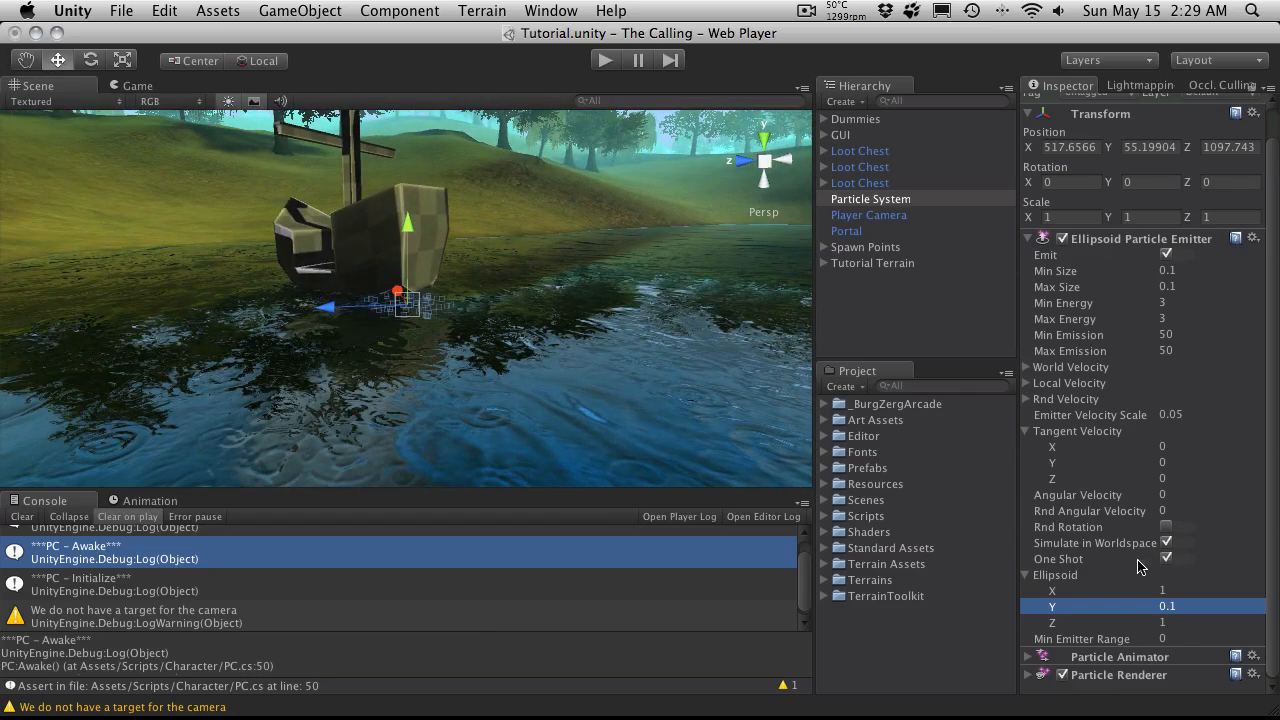
Step: Set the emitter's Tangent Velocity to 5 on both X and Z
{"action": "left_click_drag", "start_coordinate": [366, 334], "coordinate": [289, 449], "text": "alt"}
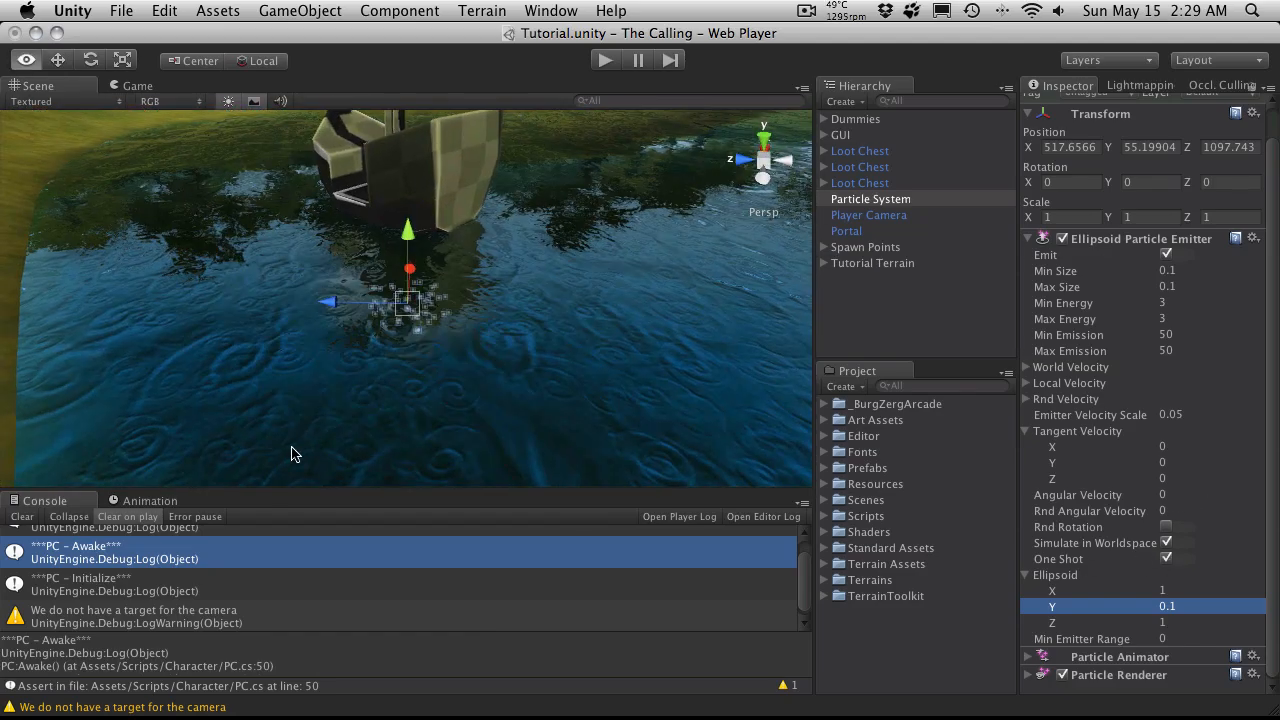
{"action": "left_click_drag", "start_coordinate": [543, 449], "coordinate": [700, 340], "text": "alt"}
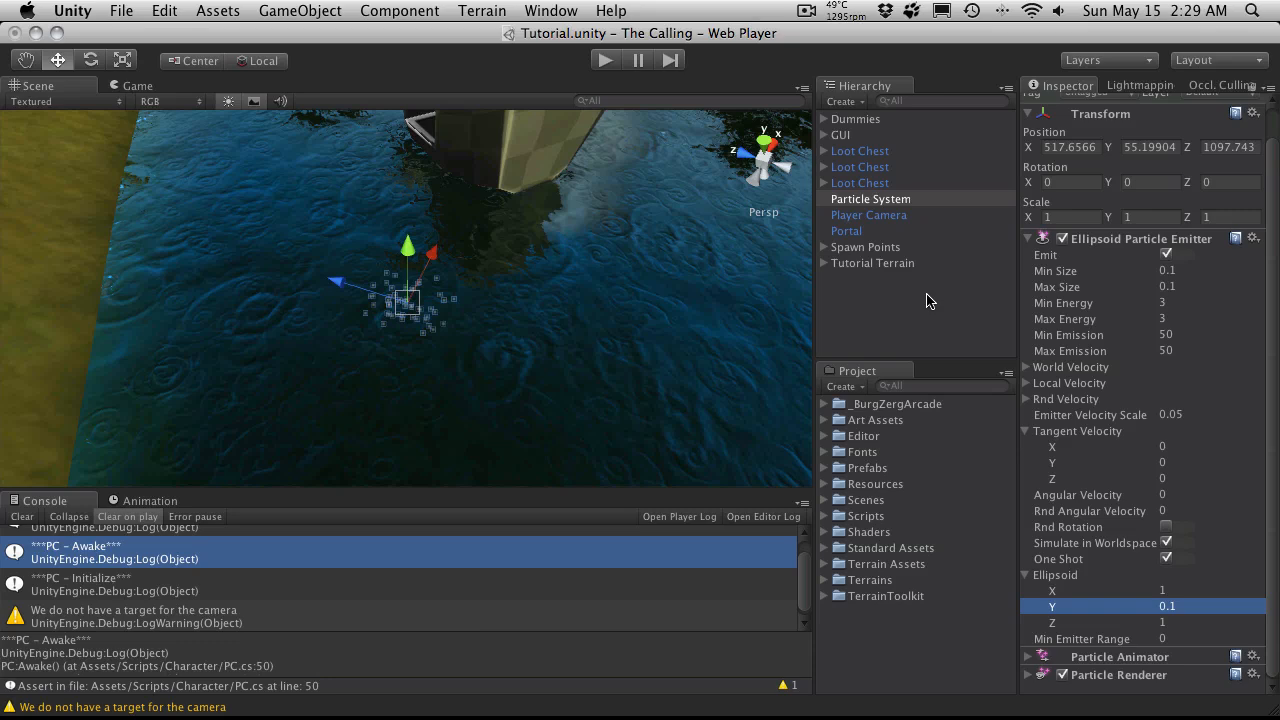
{"action": "left_click", "coordinate": [1189, 449]}
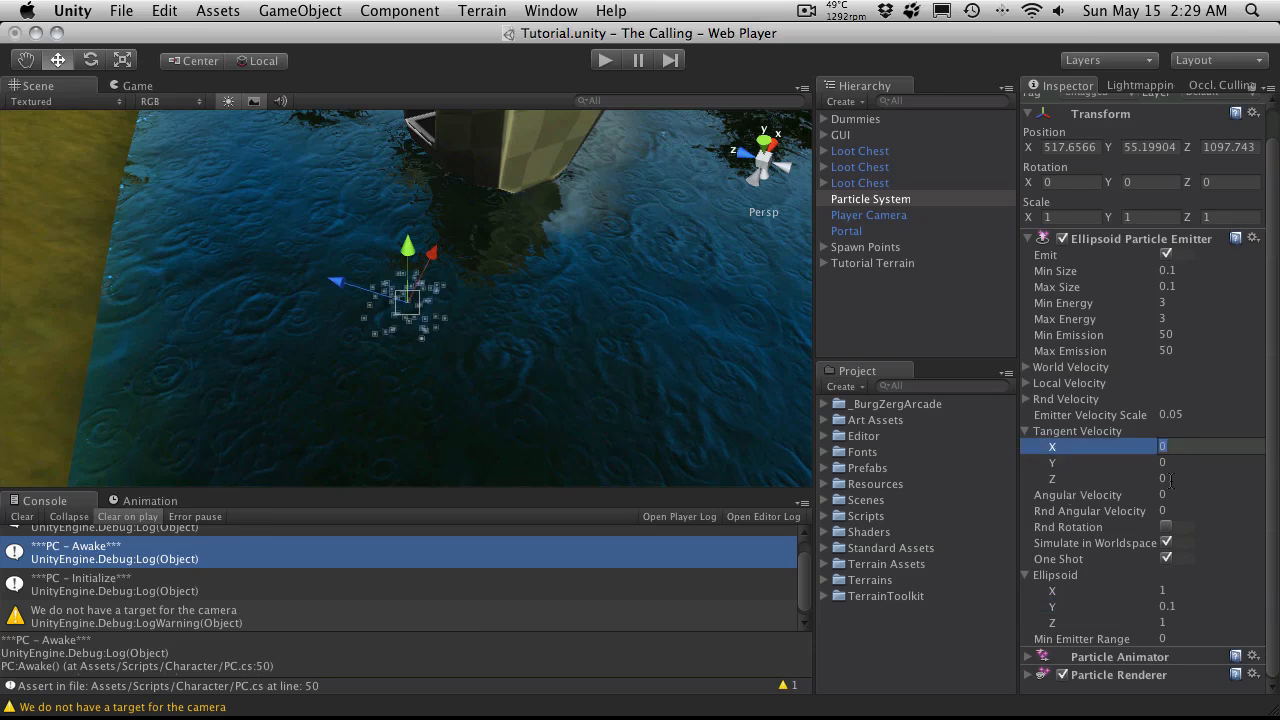
{"action": "type", "text": "5"}
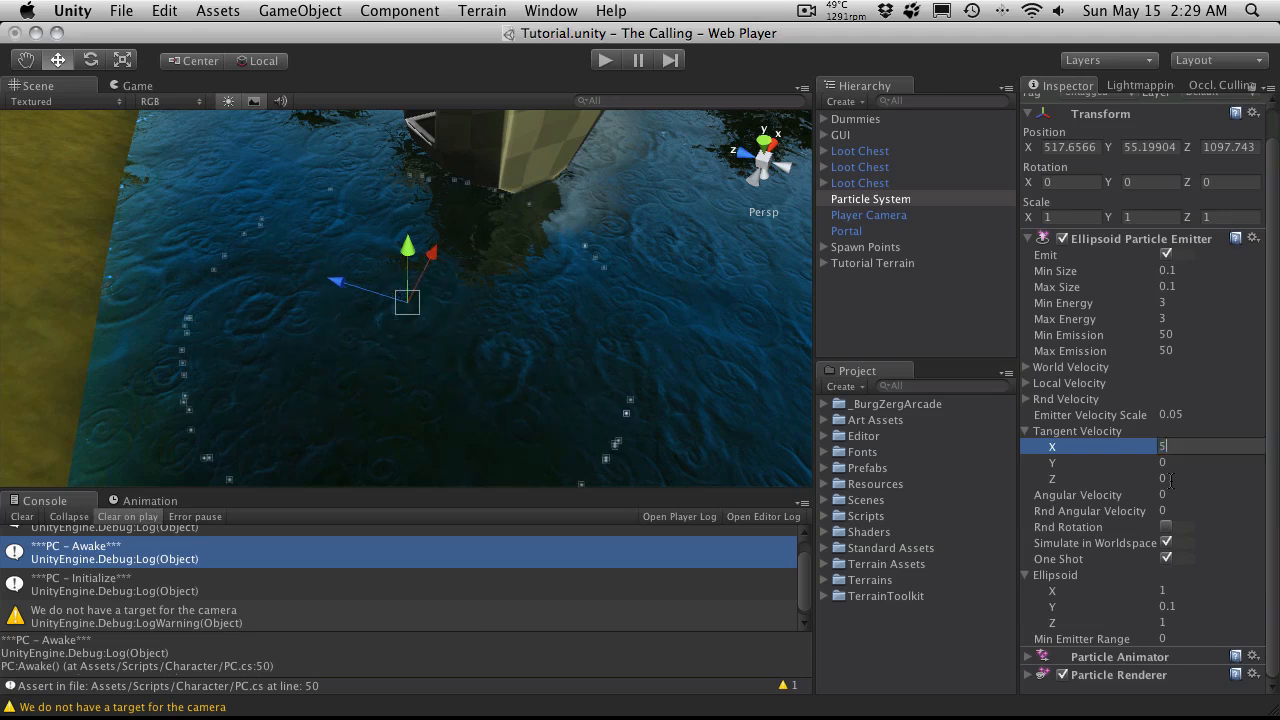
{"action": "left_click", "coordinate": [1171, 479]}
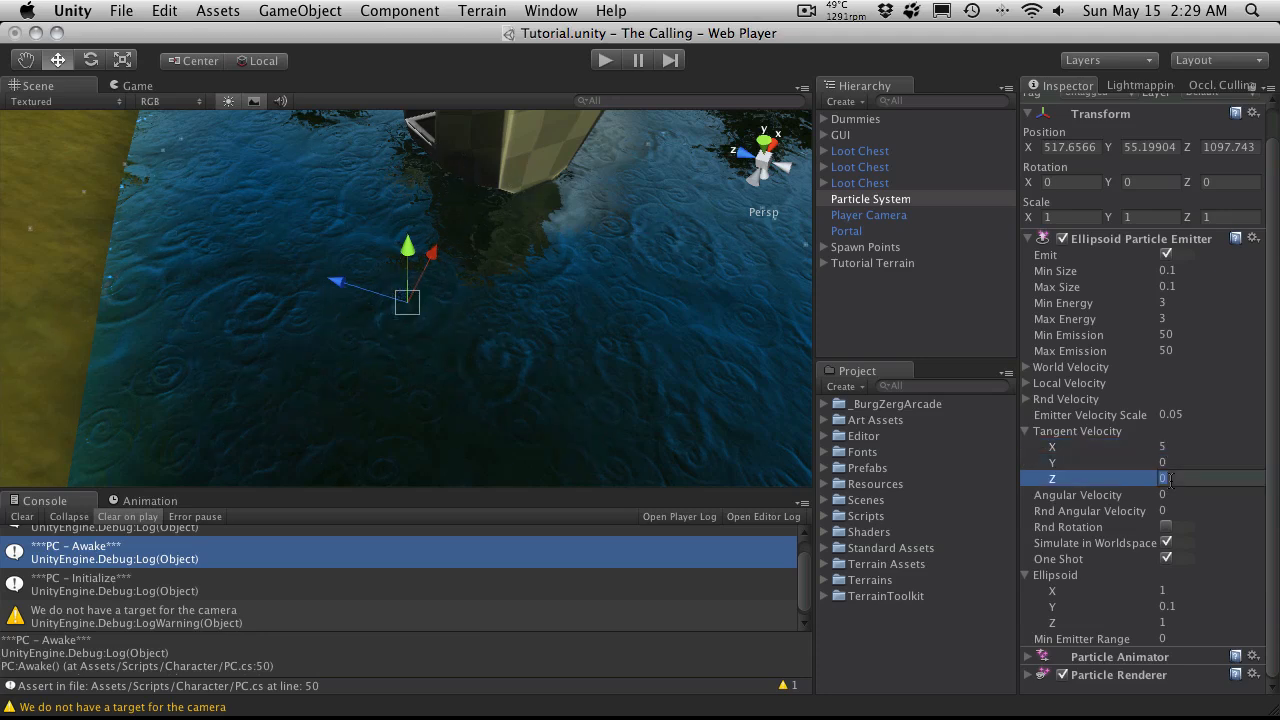
{"action": "type", "text": "5"}
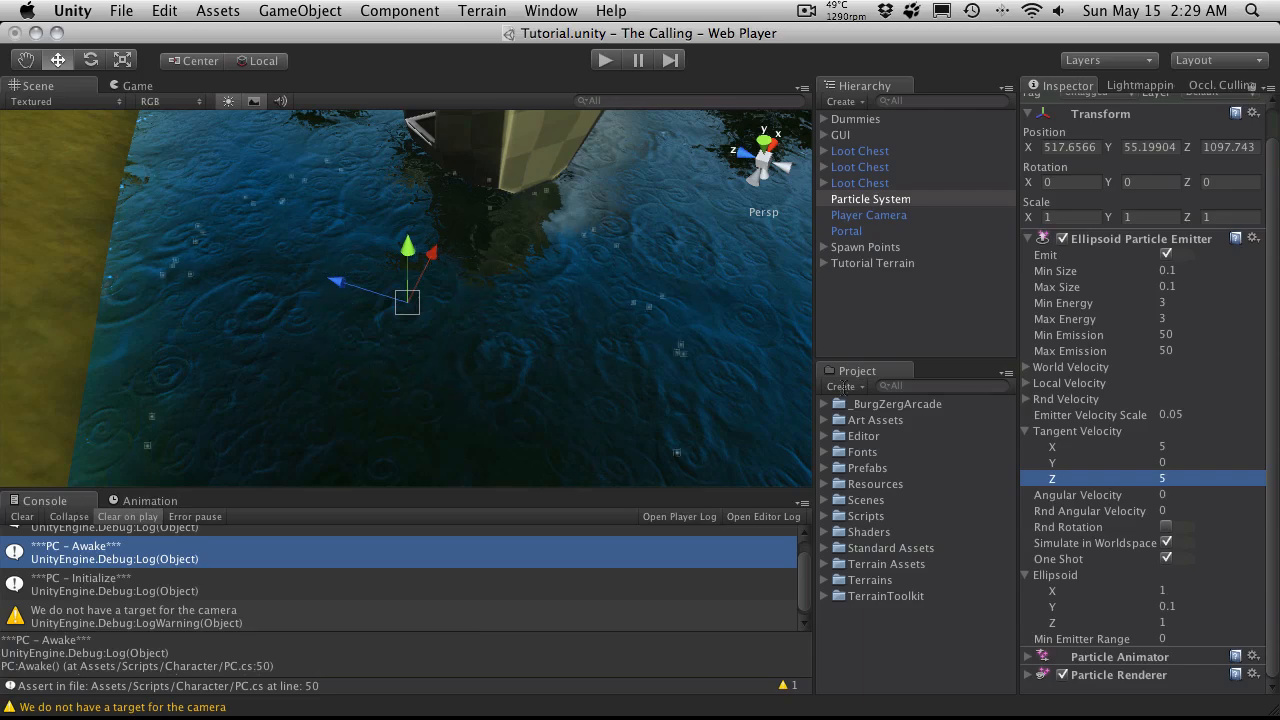
Step: Set the emitter's particle Min Size to 0.5 and Max Size to 1
{"action": "left_click_drag", "start_coordinate": [346, 275], "coordinate": [470, 238], "text": "alt"}
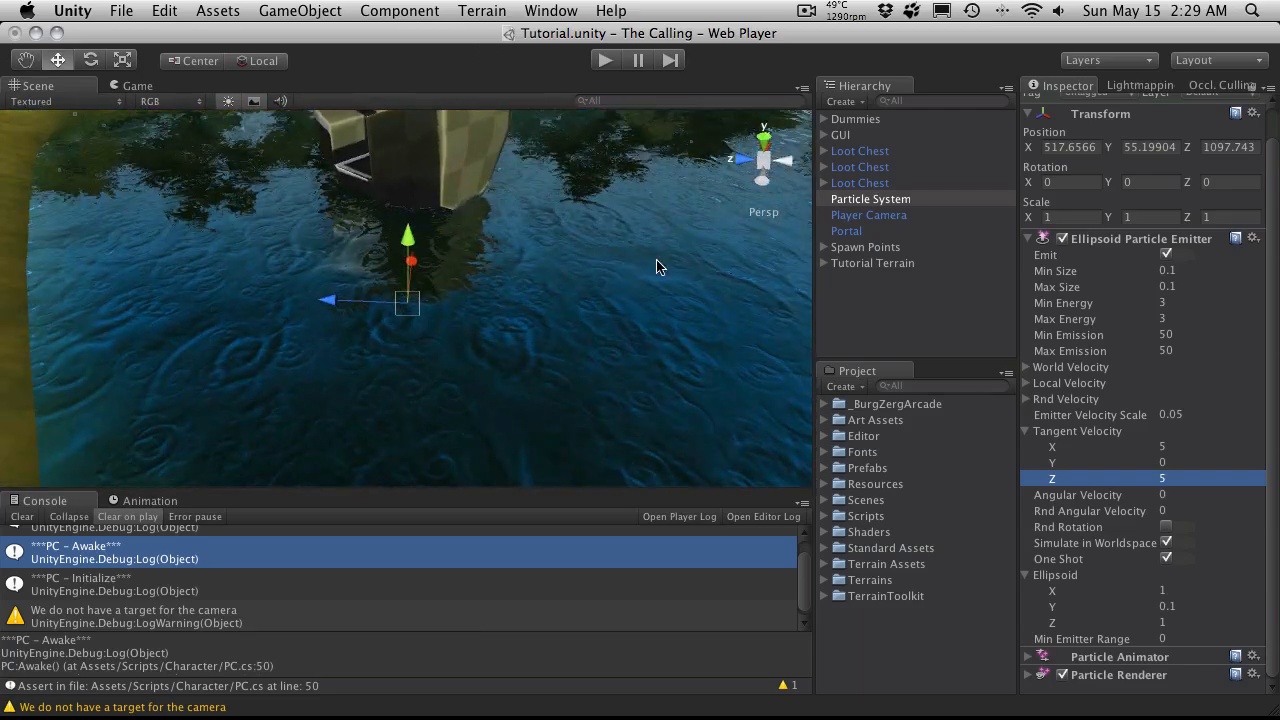
{"action": "left_click", "coordinate": [1205, 271]}
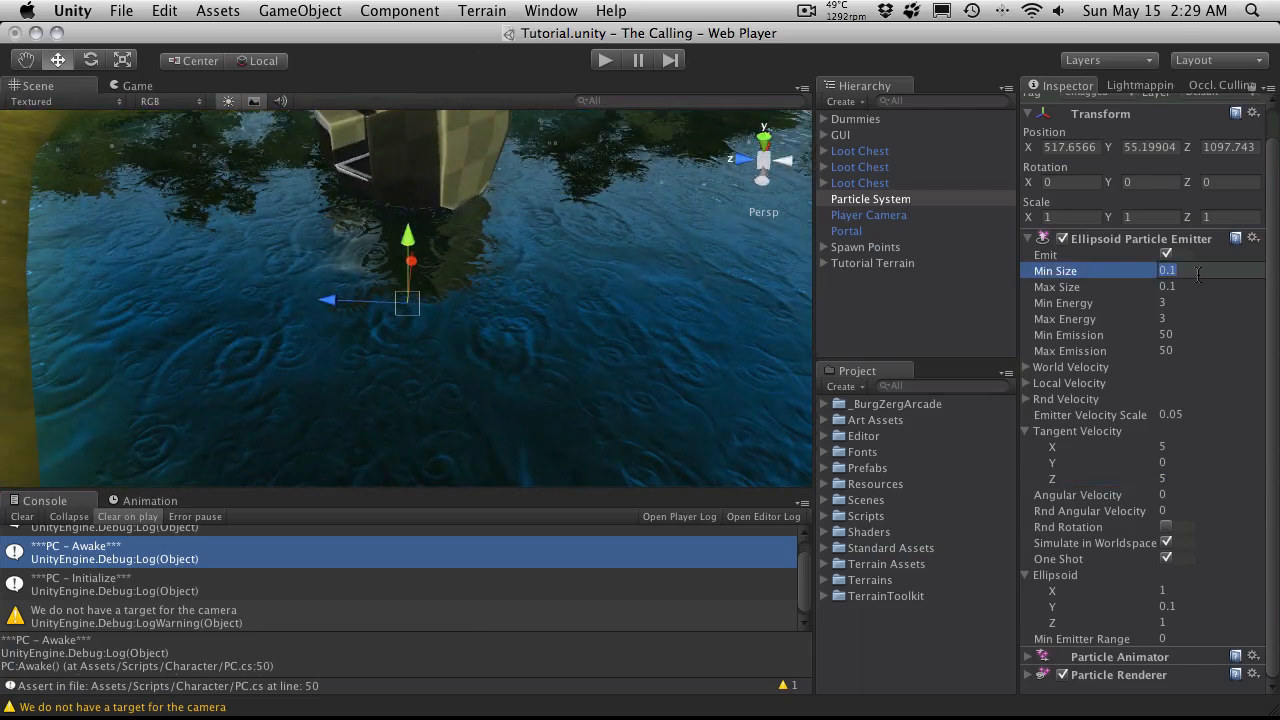
{"action": "type", "text": "0.5"}
{"action": "key", "text": "Tab"}
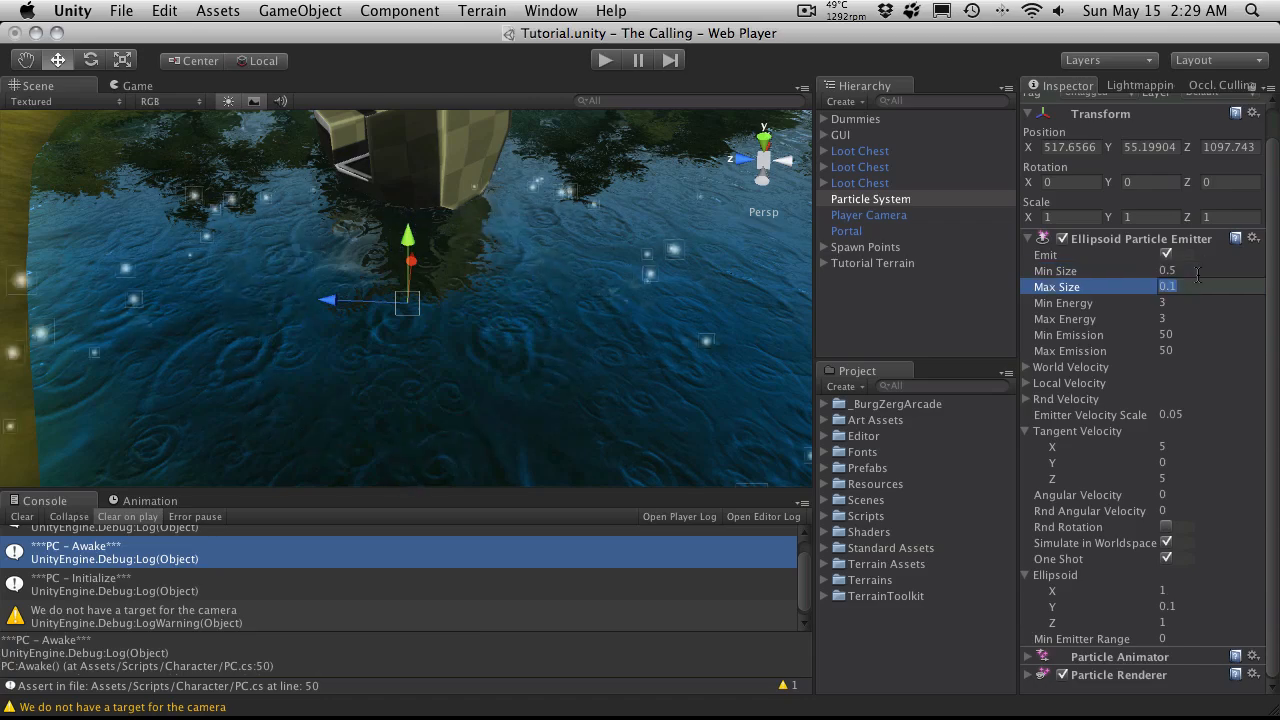
{"action": "type", "text": "1"}
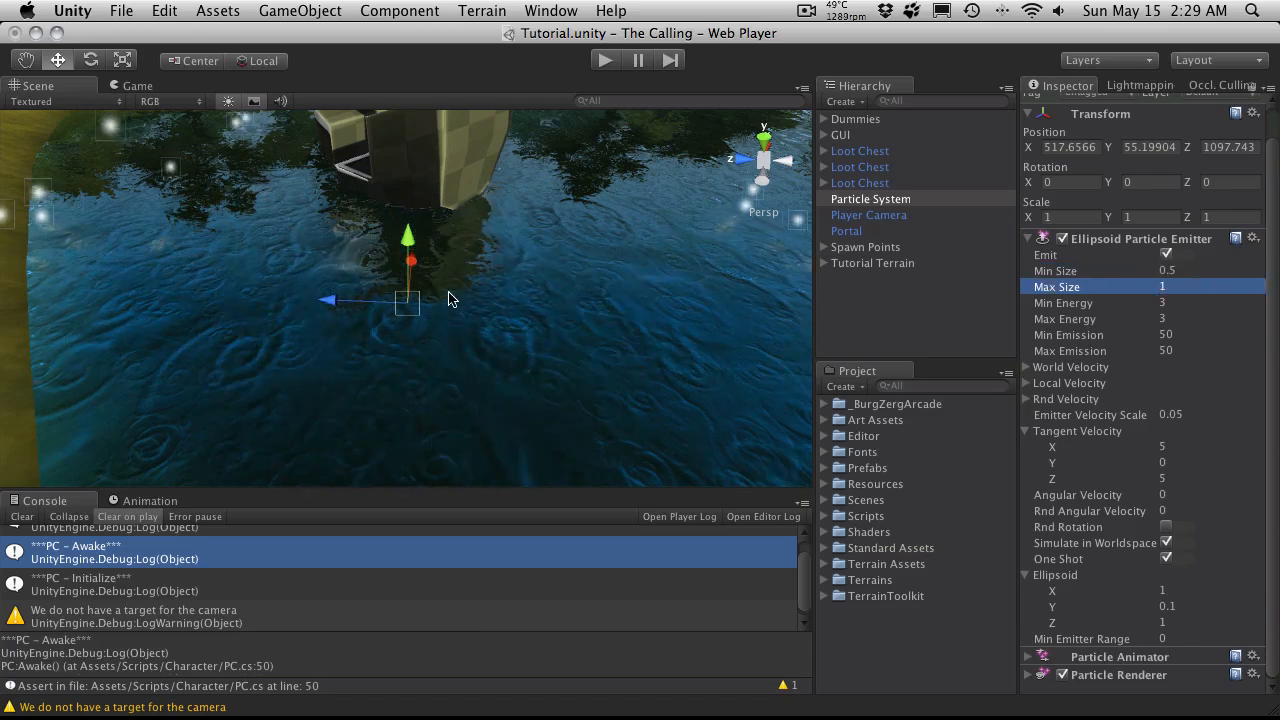
Step: Expand the Particle Animator settings and set Damping to 0.5
{"action": "left_click_drag", "start_coordinate": [449, 294], "coordinate": [543, 241], "text": "alt"}
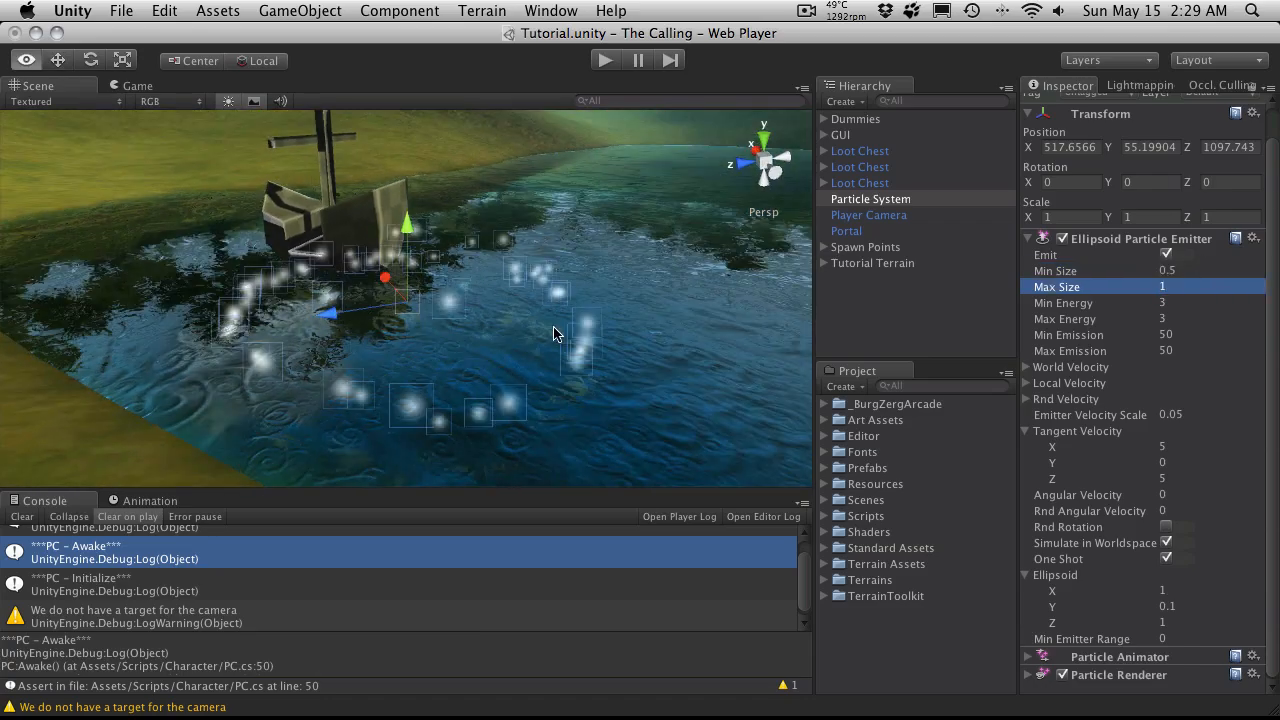
{"action": "left_click_drag", "start_coordinate": [557, 334], "coordinate": [384, 391], "text": "alt"}
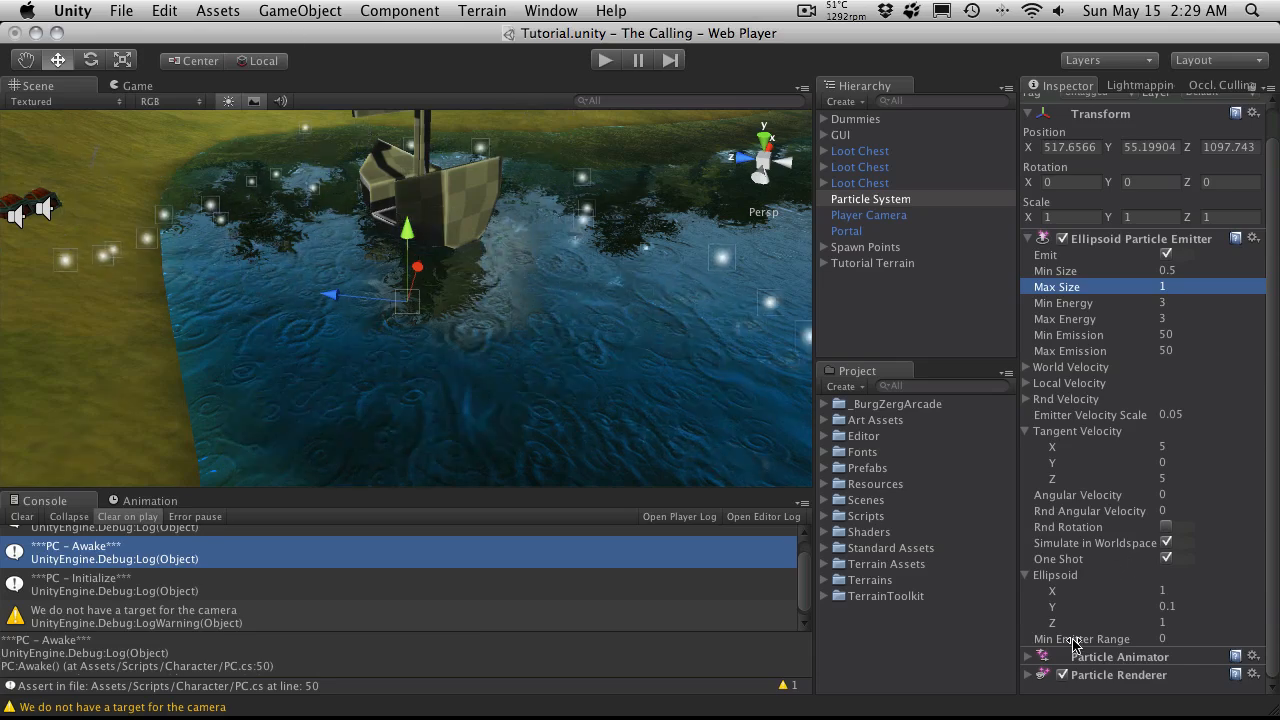
{"action": "left_click", "coordinate": [1027, 657]}
{"action": "scroll", "coordinate": [1130, 640], "scroll_direction": "down", "scroll_amount": 5}
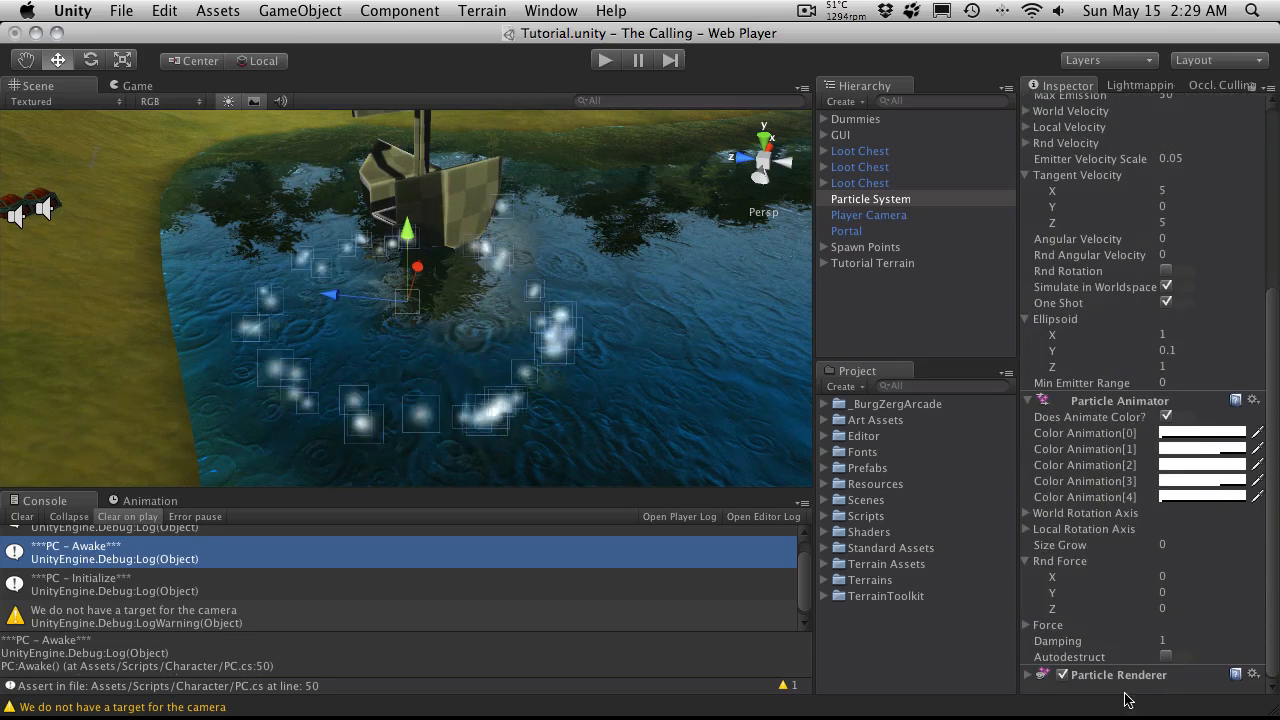
{"action": "left_click", "coordinate": [1168, 641]}
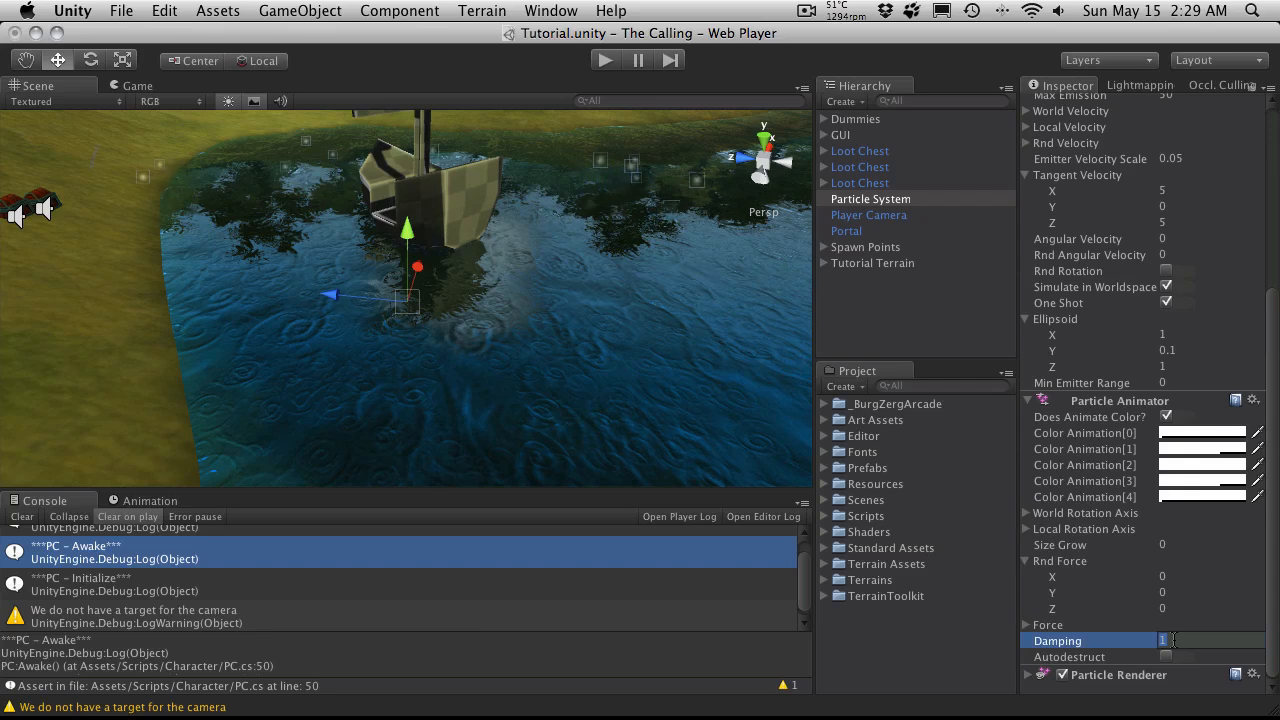
{"action": "type", "text": "0.5"}
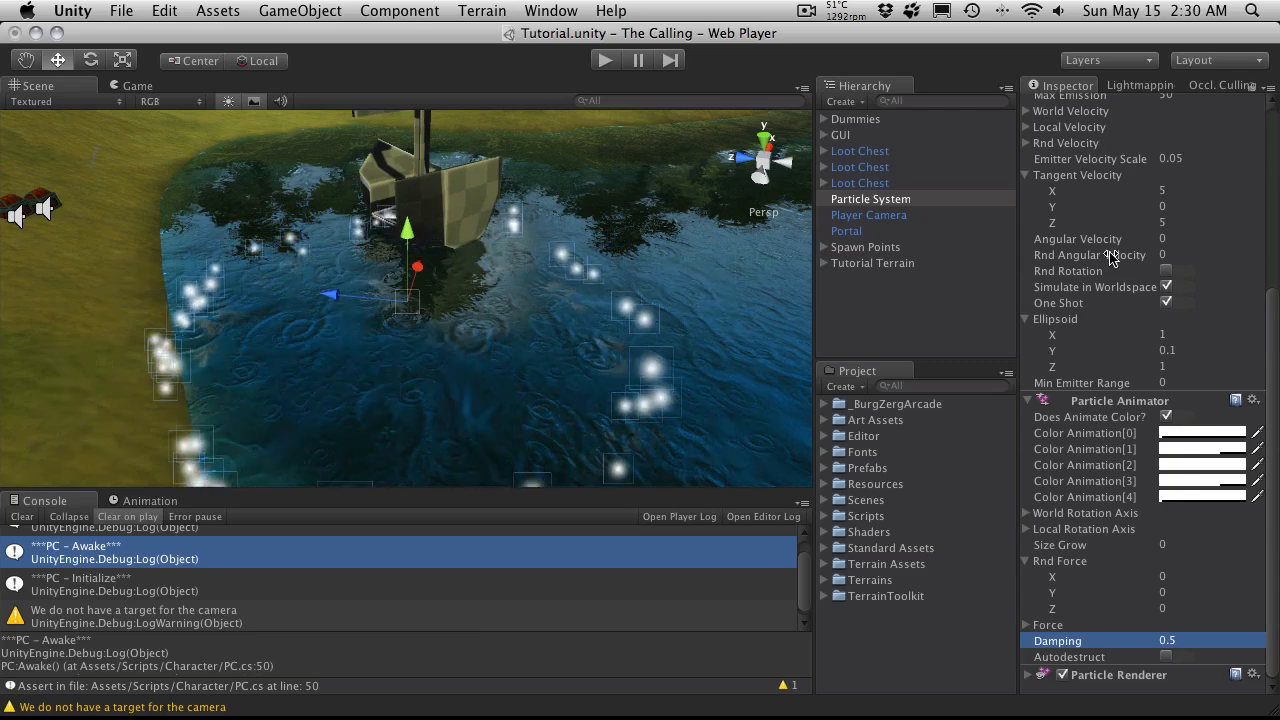
Step: Set both the Min Energy and Max Energy of the emitter to 1
{"action": "scroll", "coordinate": [1180, 323], "scroll_direction": "up", "scroll_amount": 10}
{"action": "left_click", "coordinate": [1180, 335]}
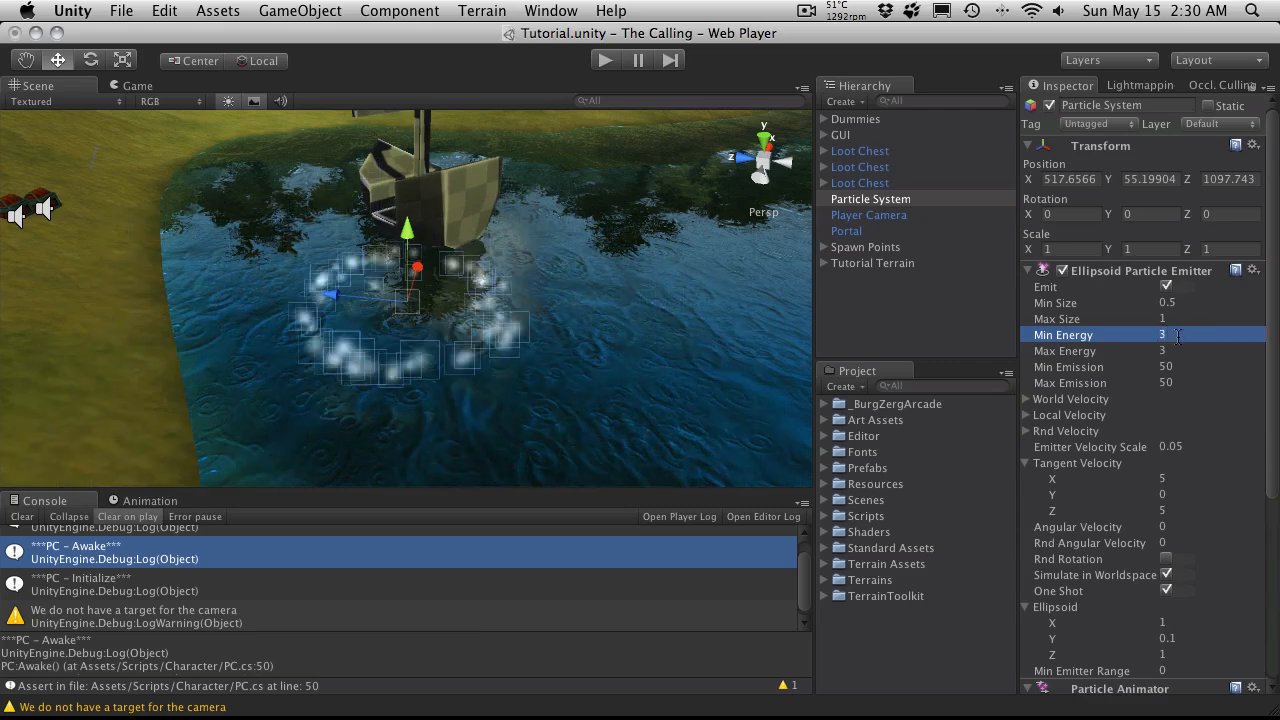
{"action": "type", "text": "1"}
{"action": "key", "text": "Tab"}
{"action": "type", "text": "1"}
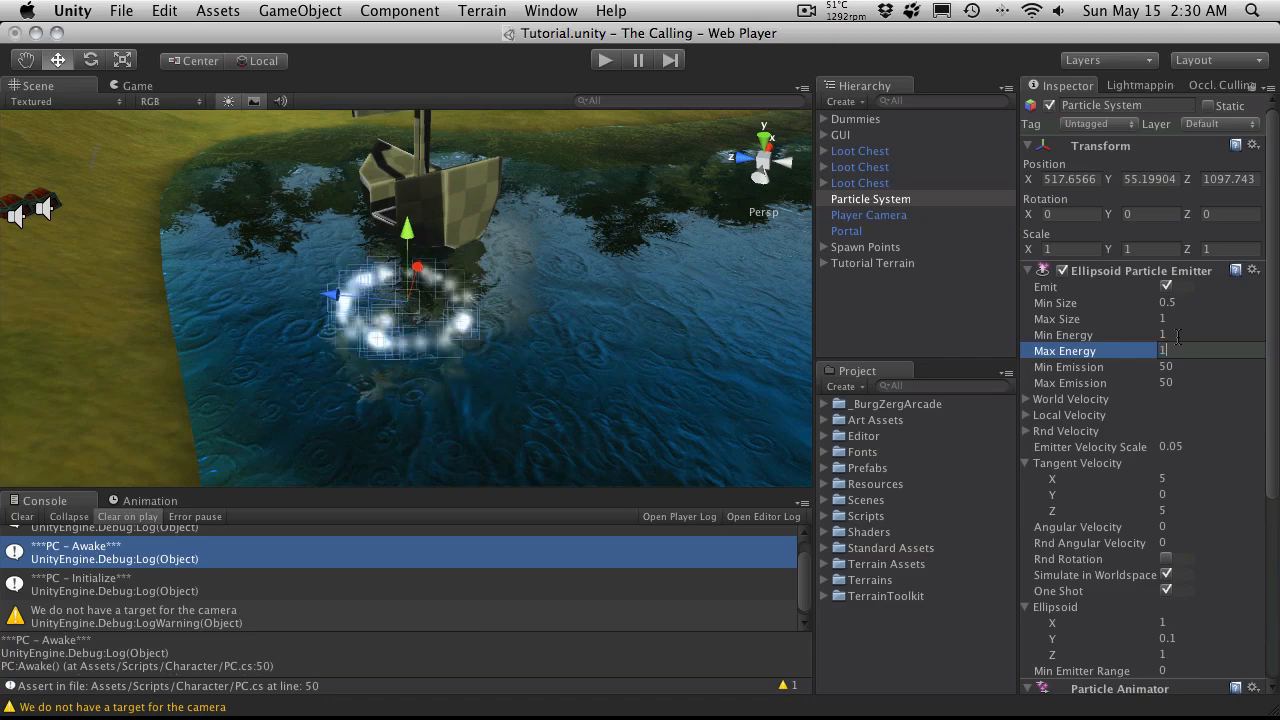
{"action": "key", "text": "Return"}
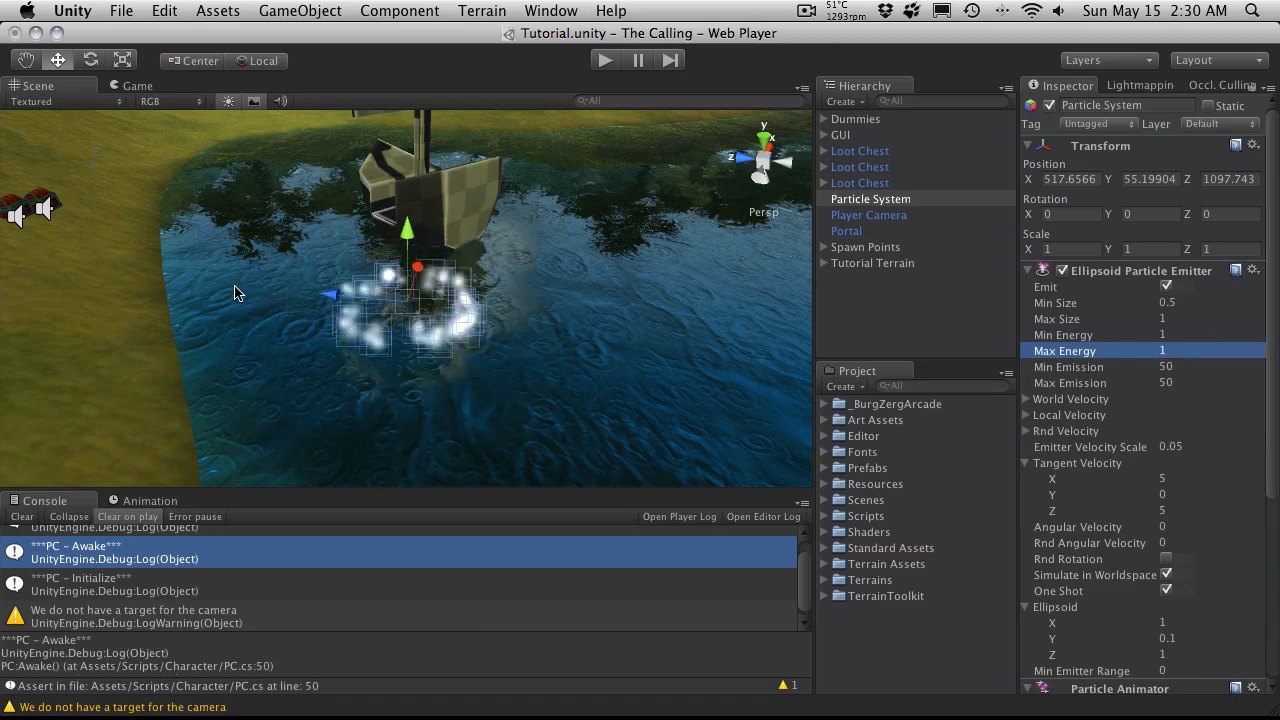
Step: Set the emitter's Min Emission to 100 and Max Emission to 150
{"action": "left_click_drag", "start_coordinate": [512, 405], "coordinate": [310, 342], "text": "alt"}
{"action": "left_click_drag", "start_coordinate": [418, 358], "coordinate": [585, 330], "text": "alt"}
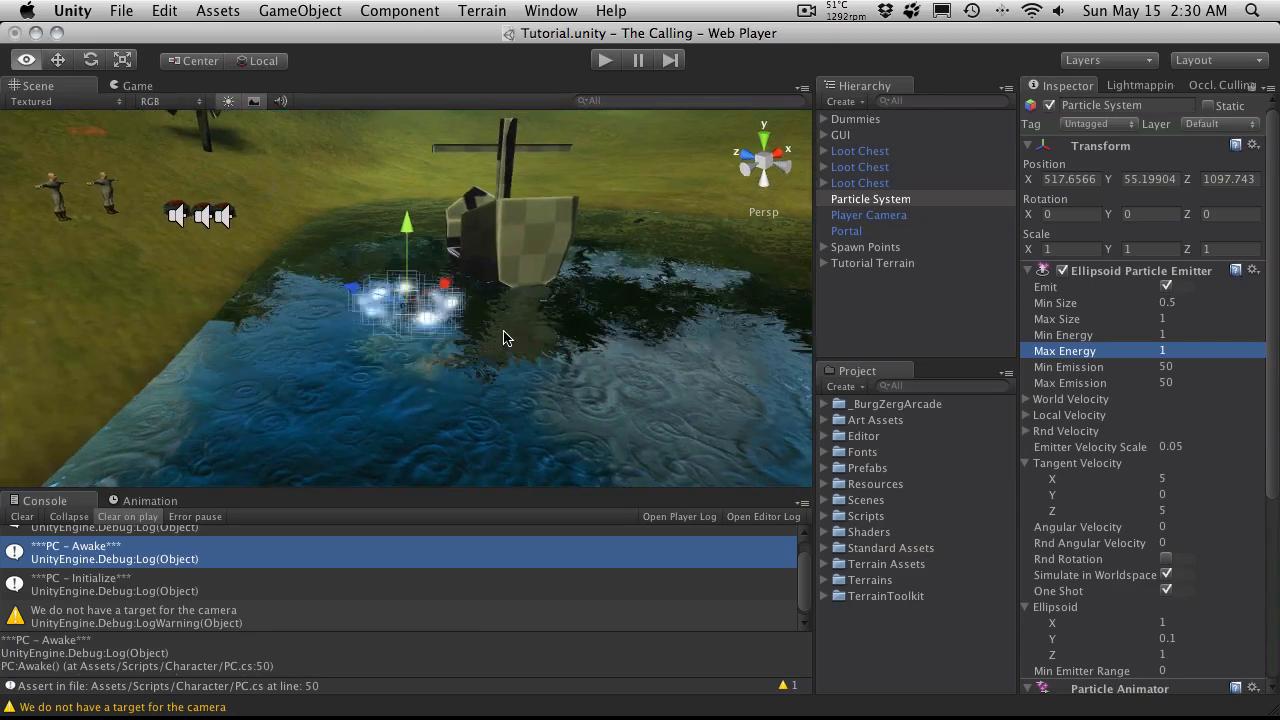
{"action": "left_click", "coordinate": [1188, 369]}
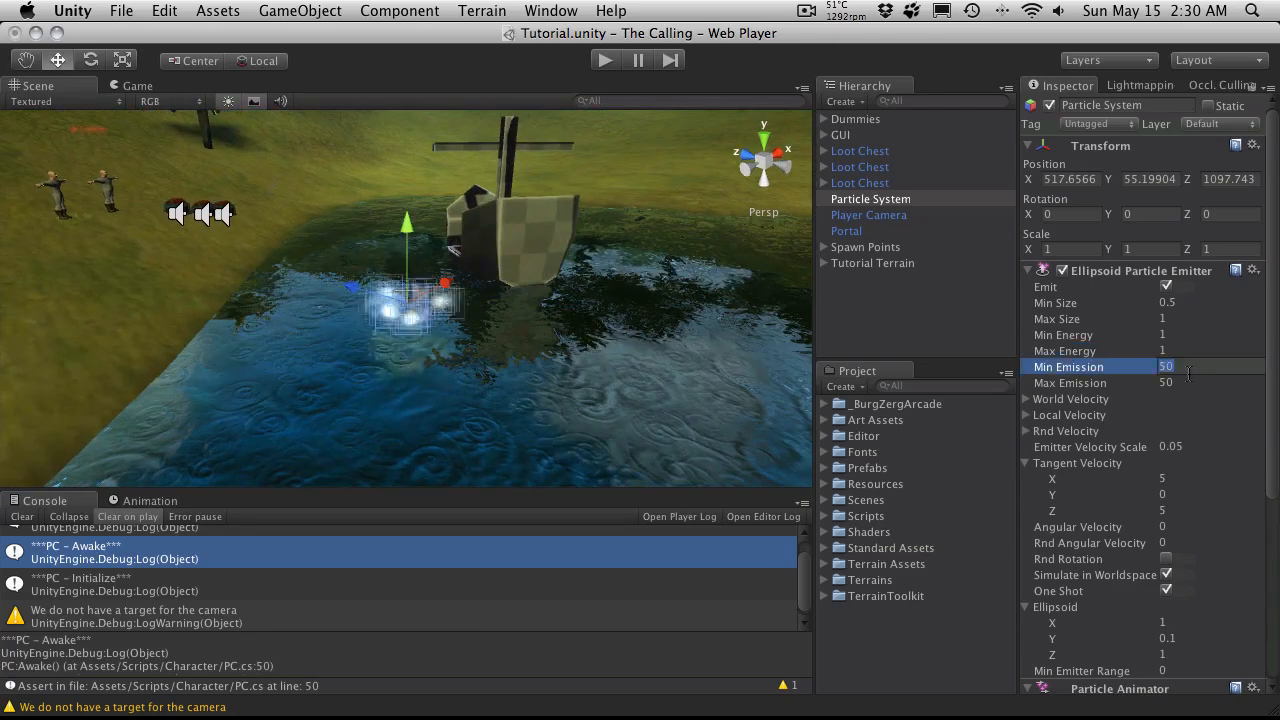
{"action": "type", "text": "100"}
{"action": "key", "text": "Tab"}
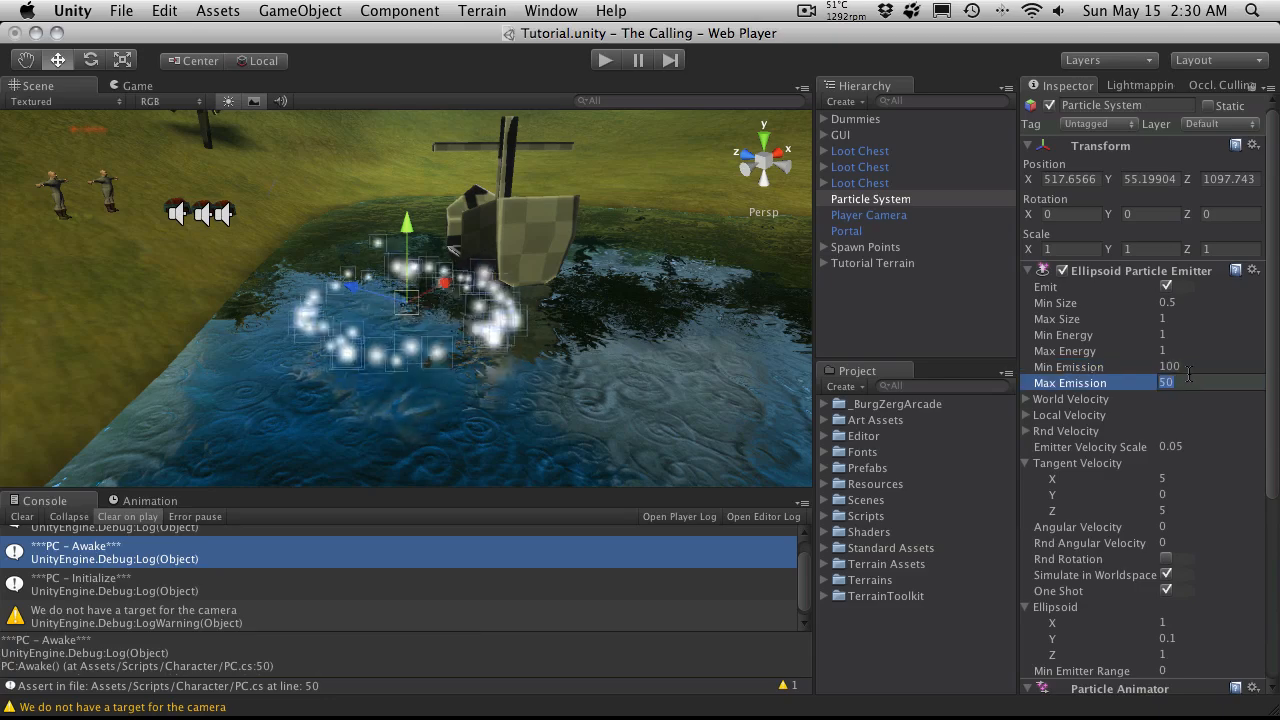
{"action": "type", "text": "150"}
{"action": "key", "text": "Return"}
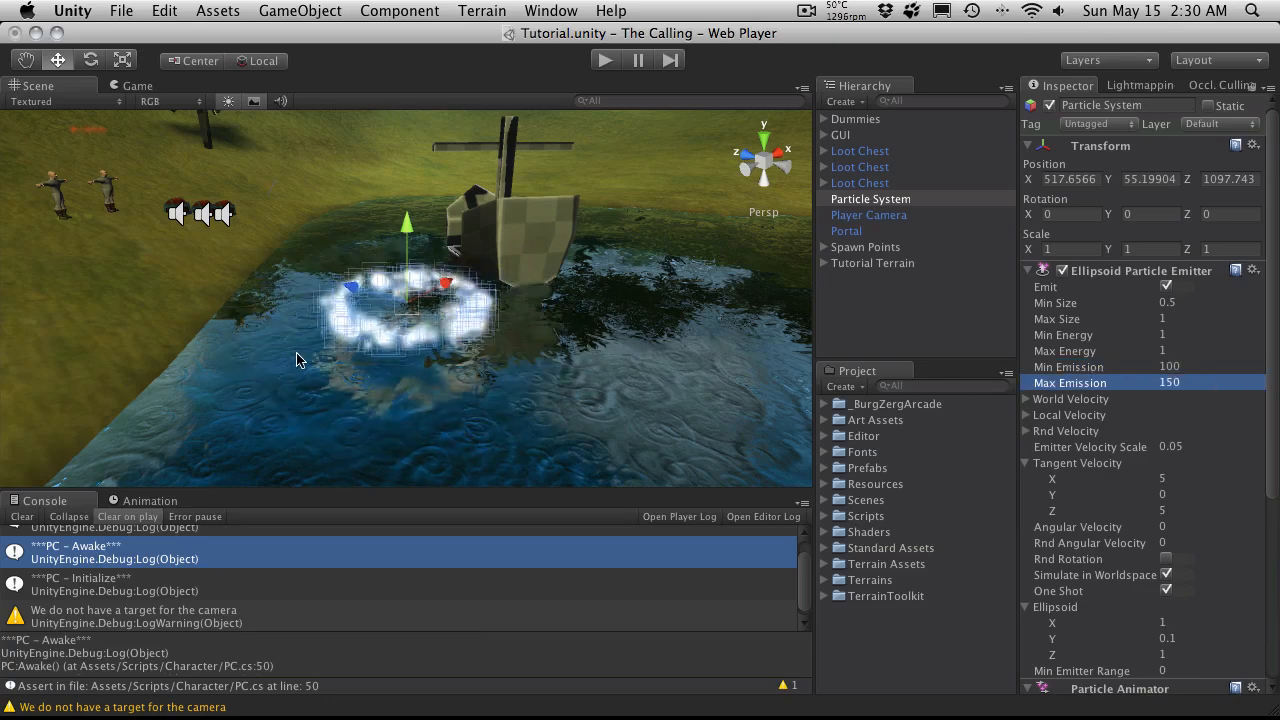
Step: Set the ellipsoid emitter's Rnd Velocity to 0.2 on X, Y and Z and view the ring from several angles
{"action": "left_click_drag", "start_coordinate": [296, 360], "coordinate": [310, 269], "text": "alt"}
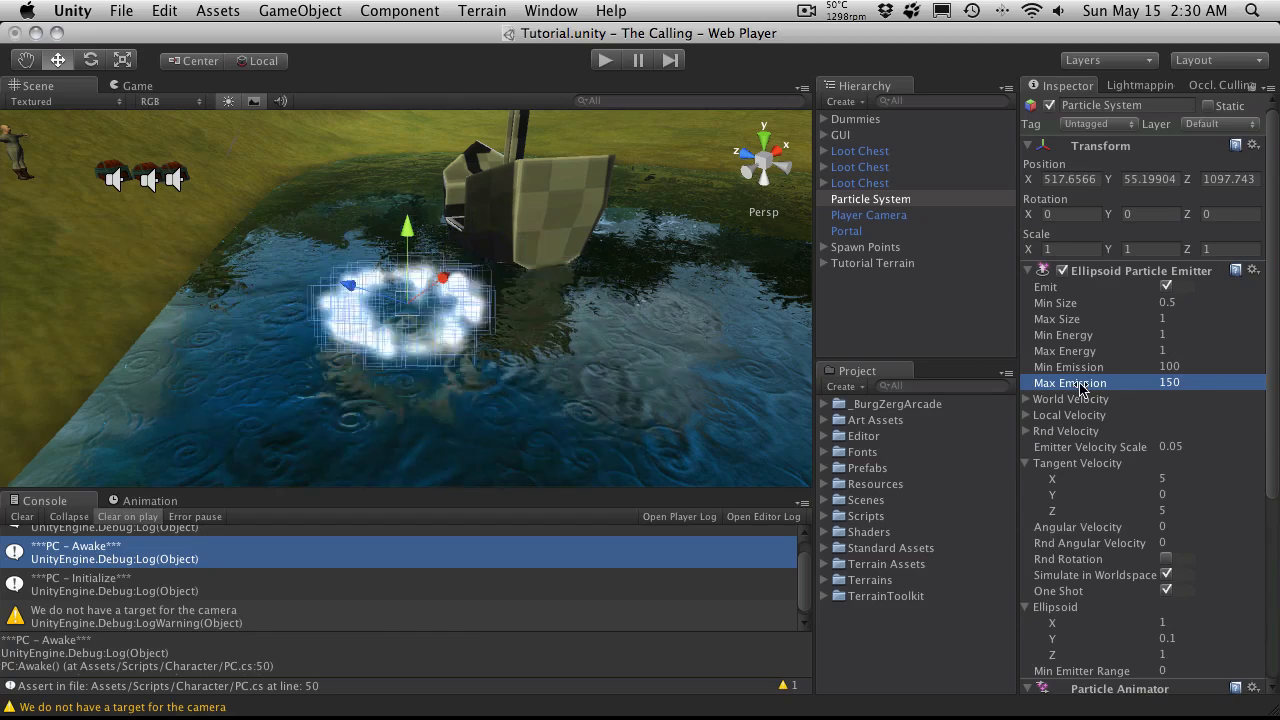
{"action": "left_click", "coordinate": [1028, 271]}
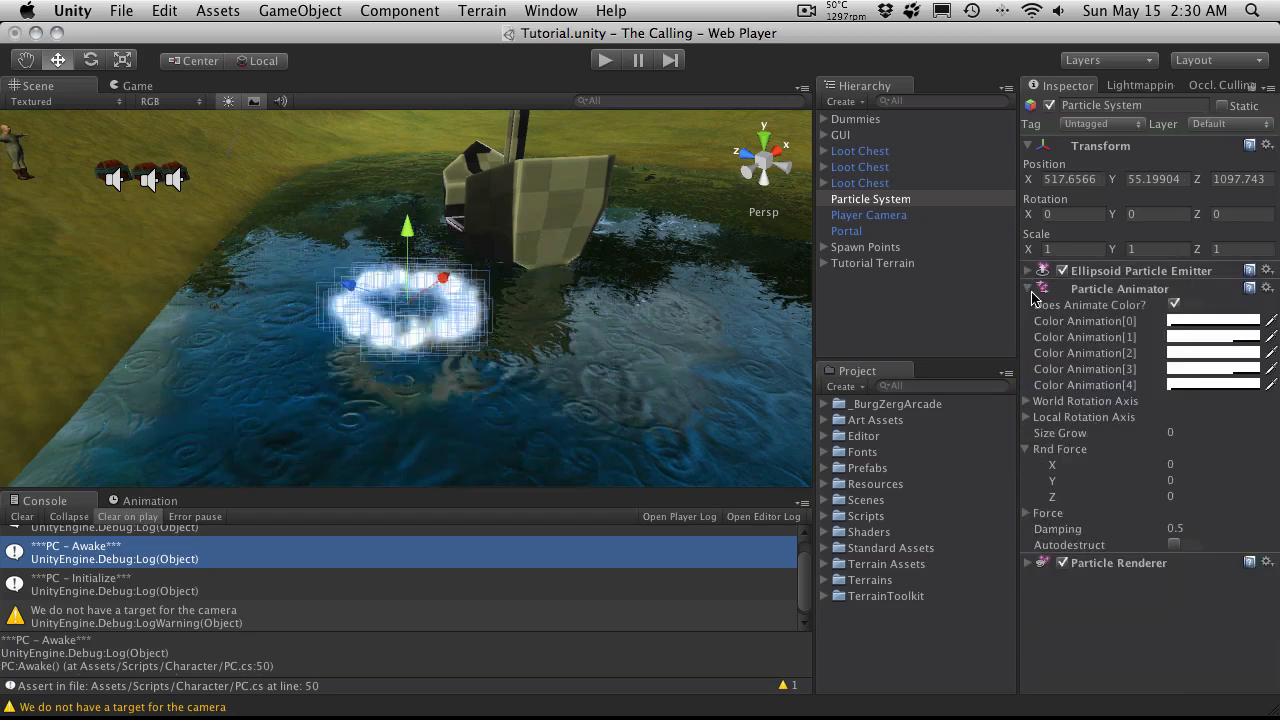
{"action": "left_click", "coordinate": [1028, 271]}
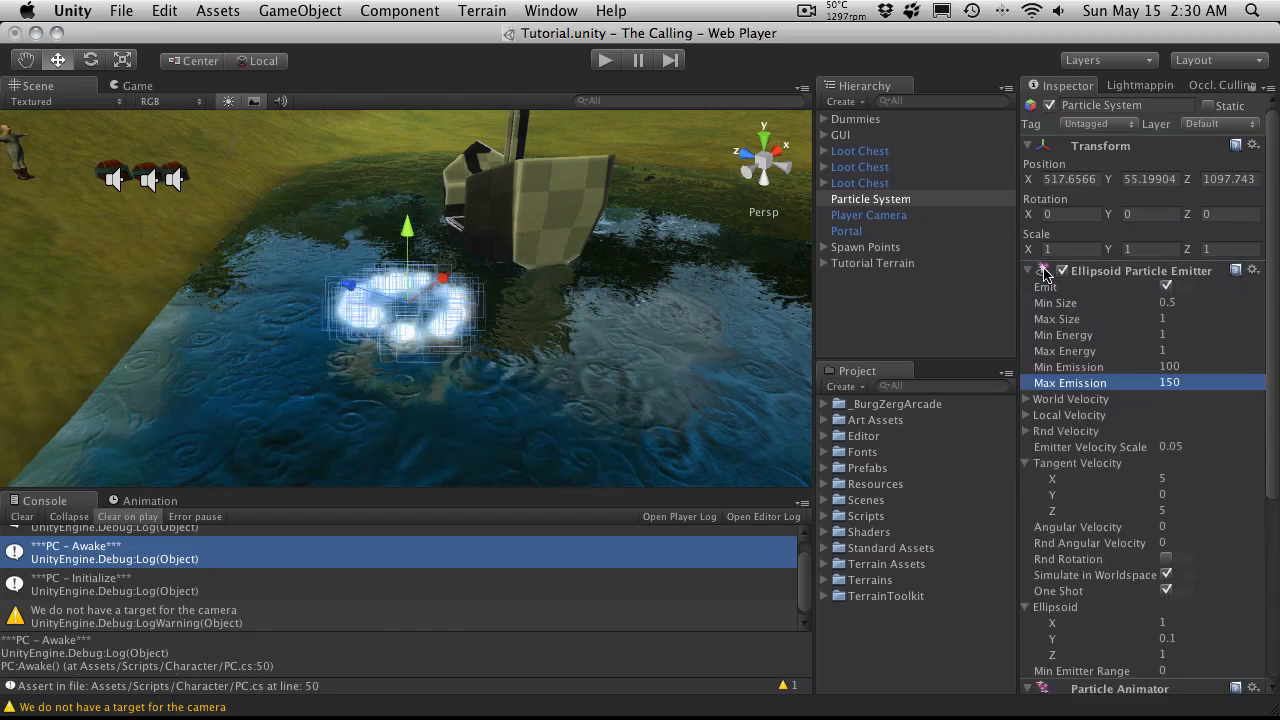
{"action": "left_click", "coordinate": [1027, 432]}
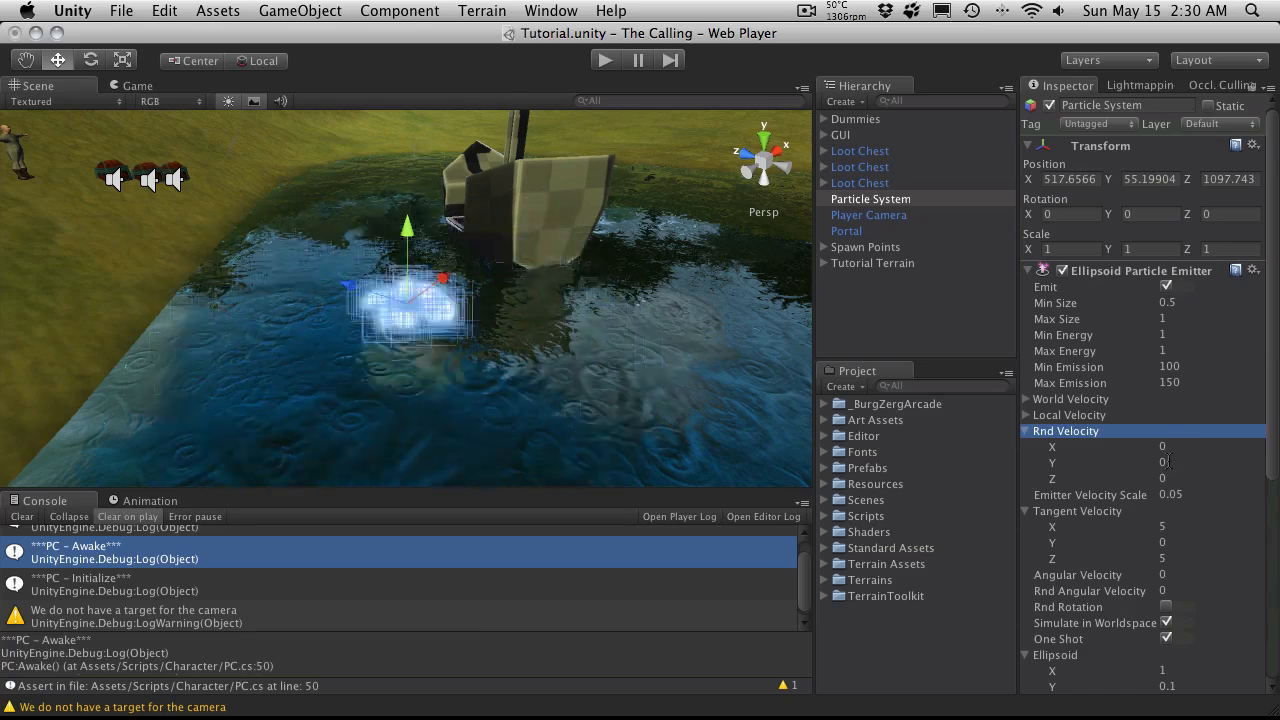
{"action": "left_click", "coordinate": [1166, 446]}
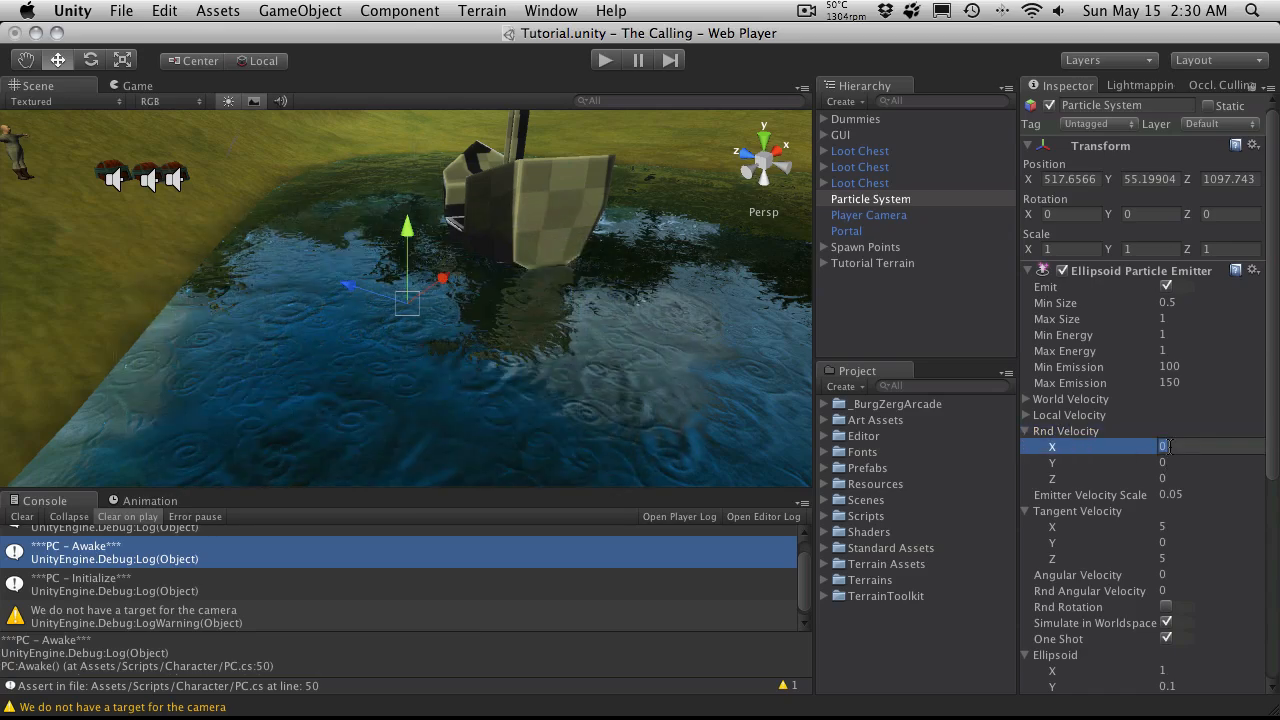
{"action": "key", "text": "Tab"}
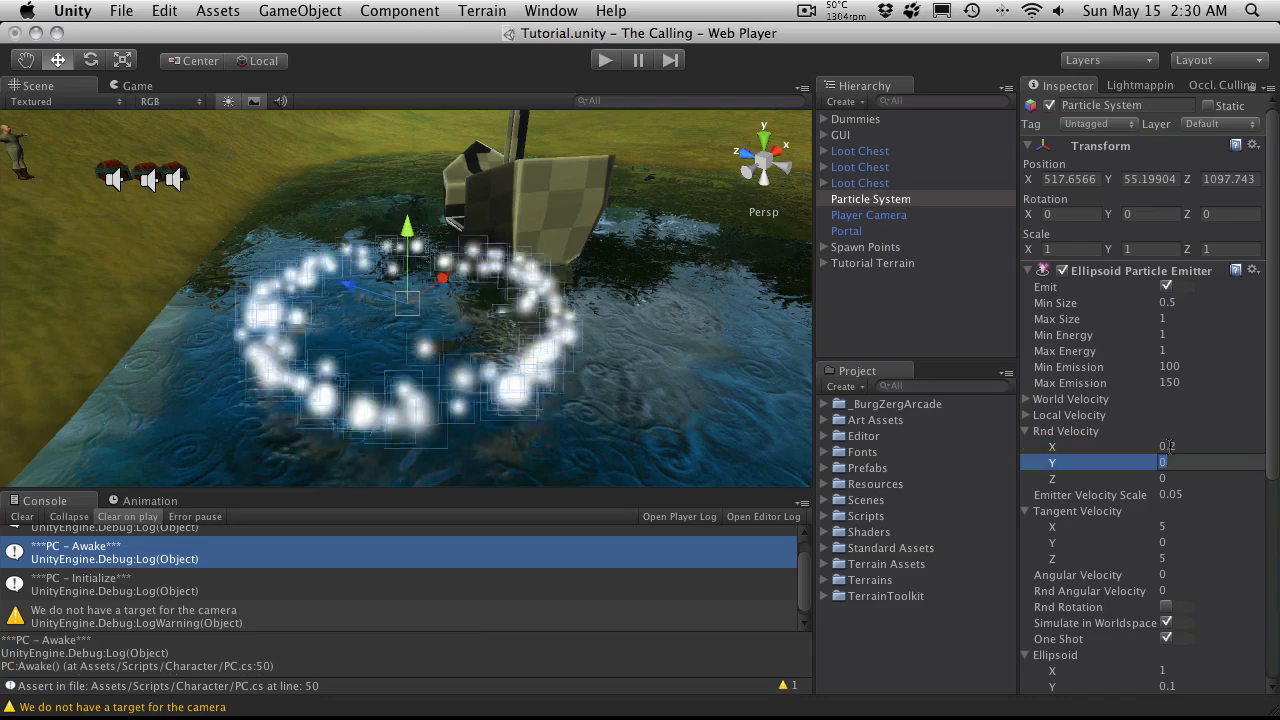
{"action": "key", "text": "Tab"}
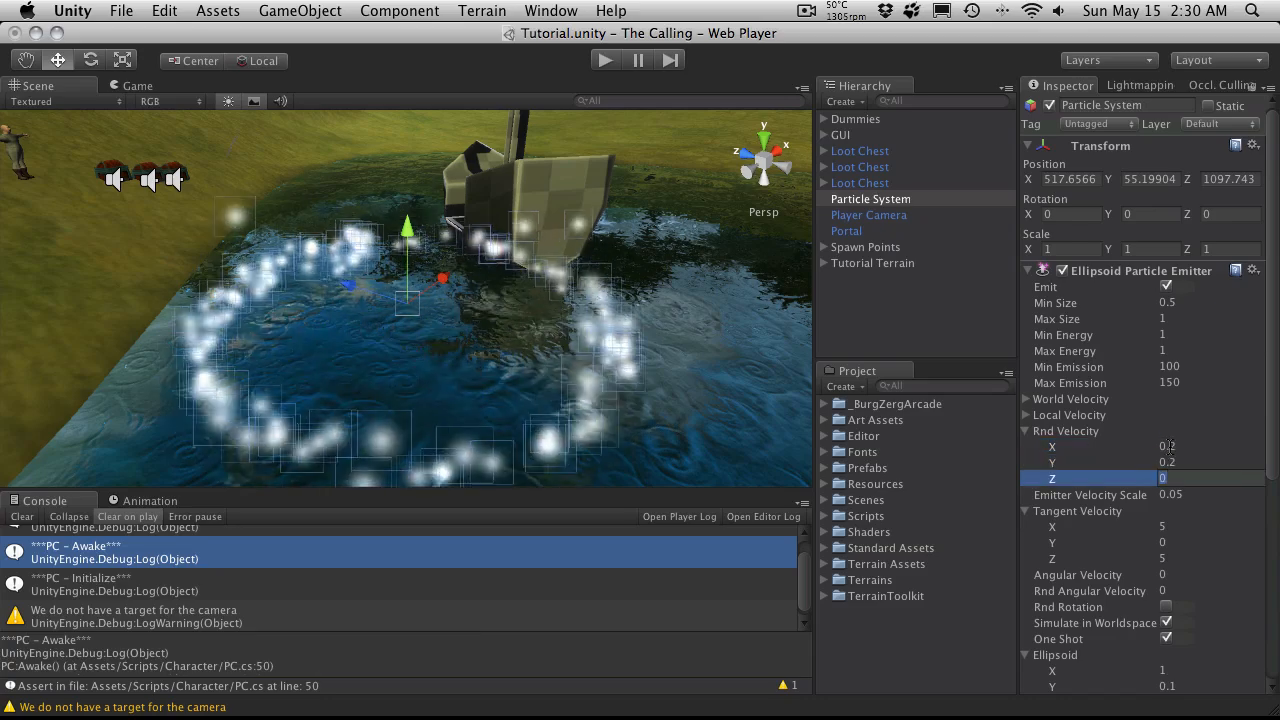
{"action": "type", "text": "0.2"}
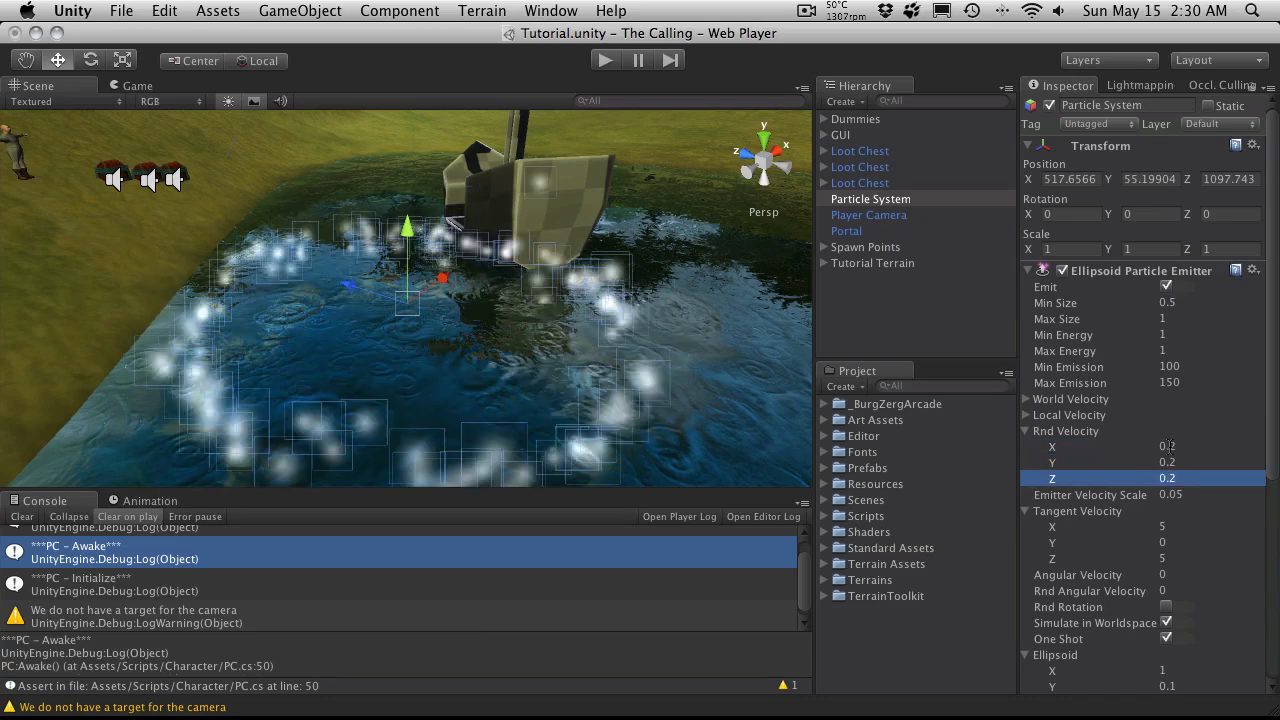
{"action": "left_click_drag", "start_coordinate": [353, 321], "coordinate": [552, 449], "text": "alt"}
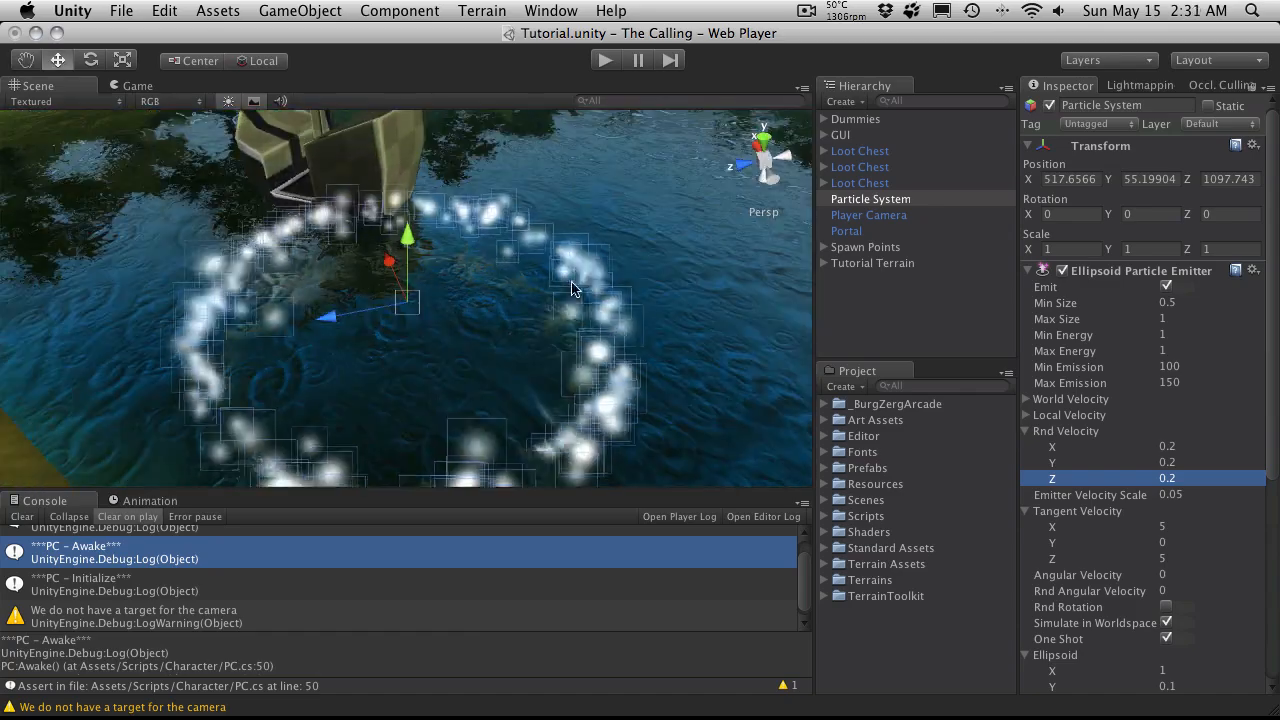
{"action": "left_click_drag", "start_coordinate": [588, 327], "coordinate": [464, 204], "text": "alt"}
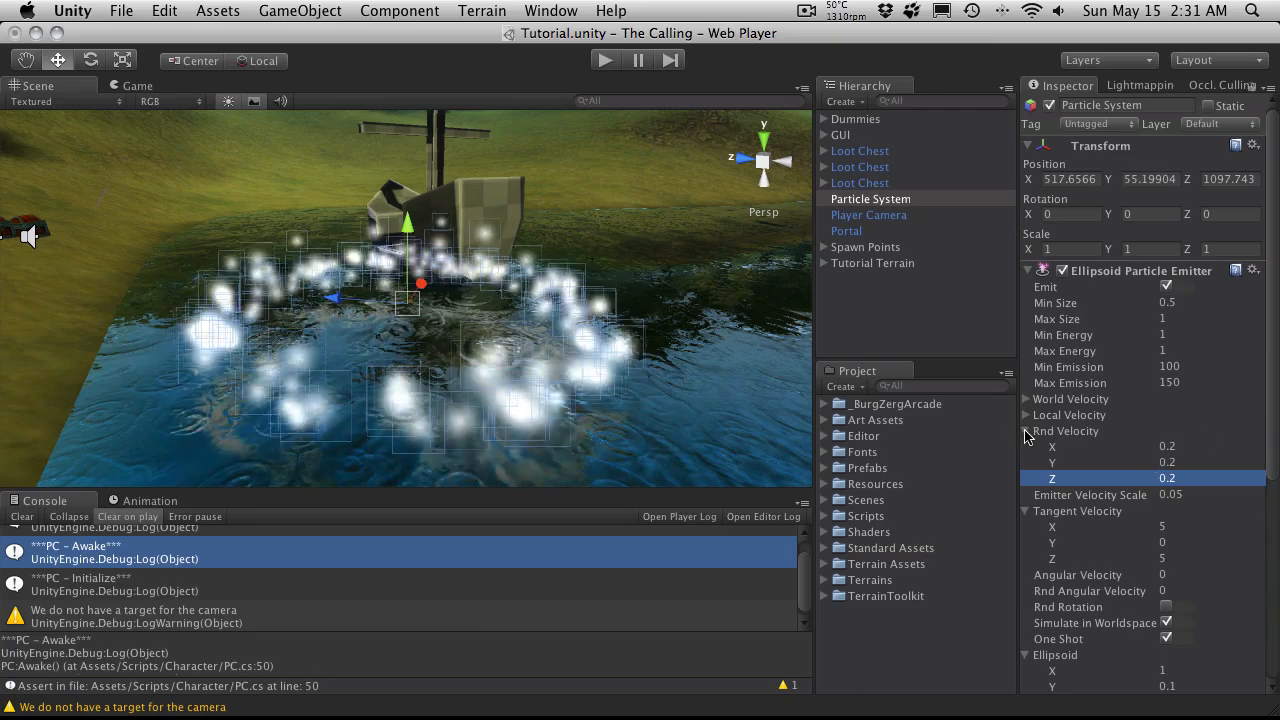
Step: Collapse the emitter's Rnd Velocity, Tangent Velocity and Ellipsoid groups, viewing the ring from above
{"action": "left_click", "coordinate": [1026, 432]}
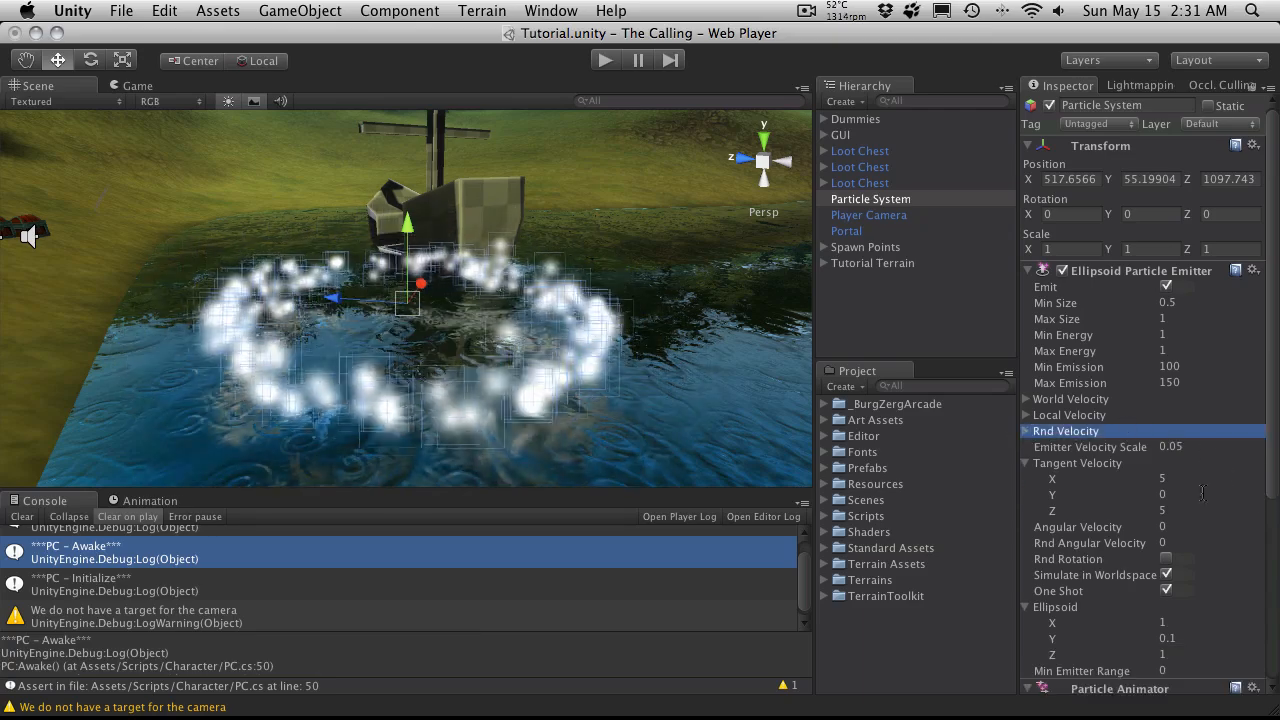
{"action": "left_click_drag", "start_coordinate": [436, 350], "coordinate": [380, 448], "text": "alt"}
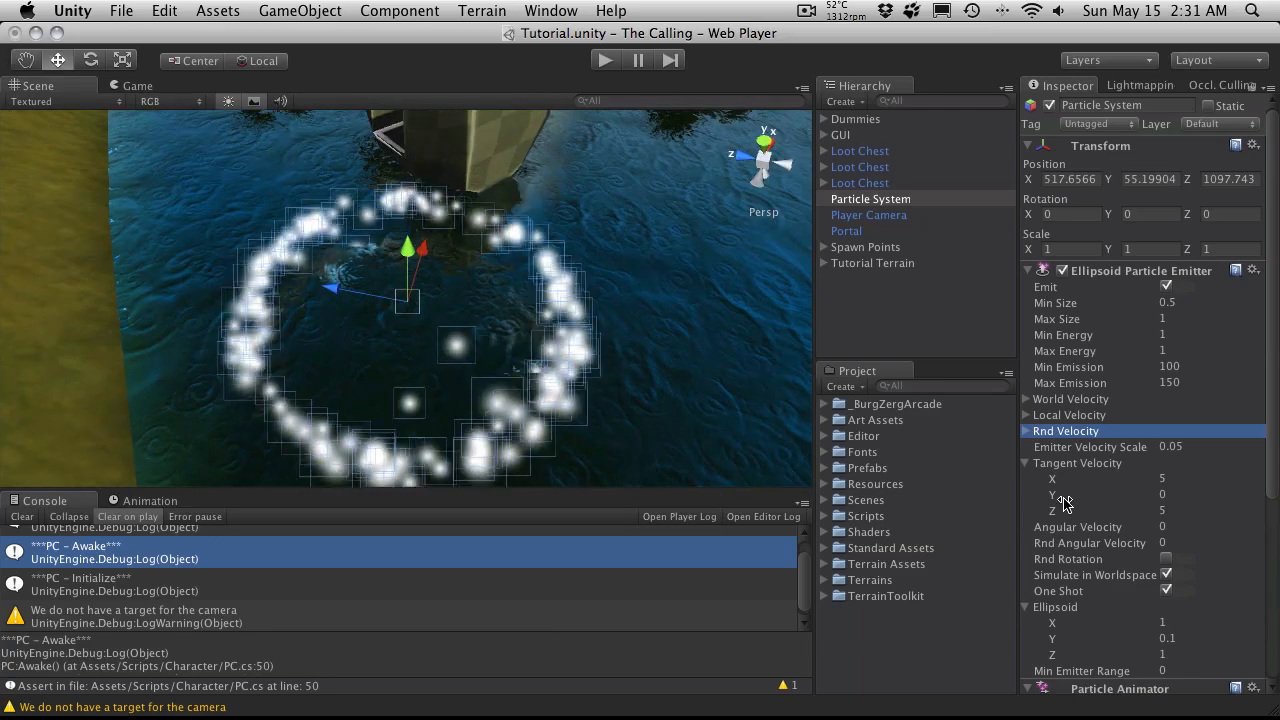
{"action": "left_click", "coordinate": [1026, 464]}
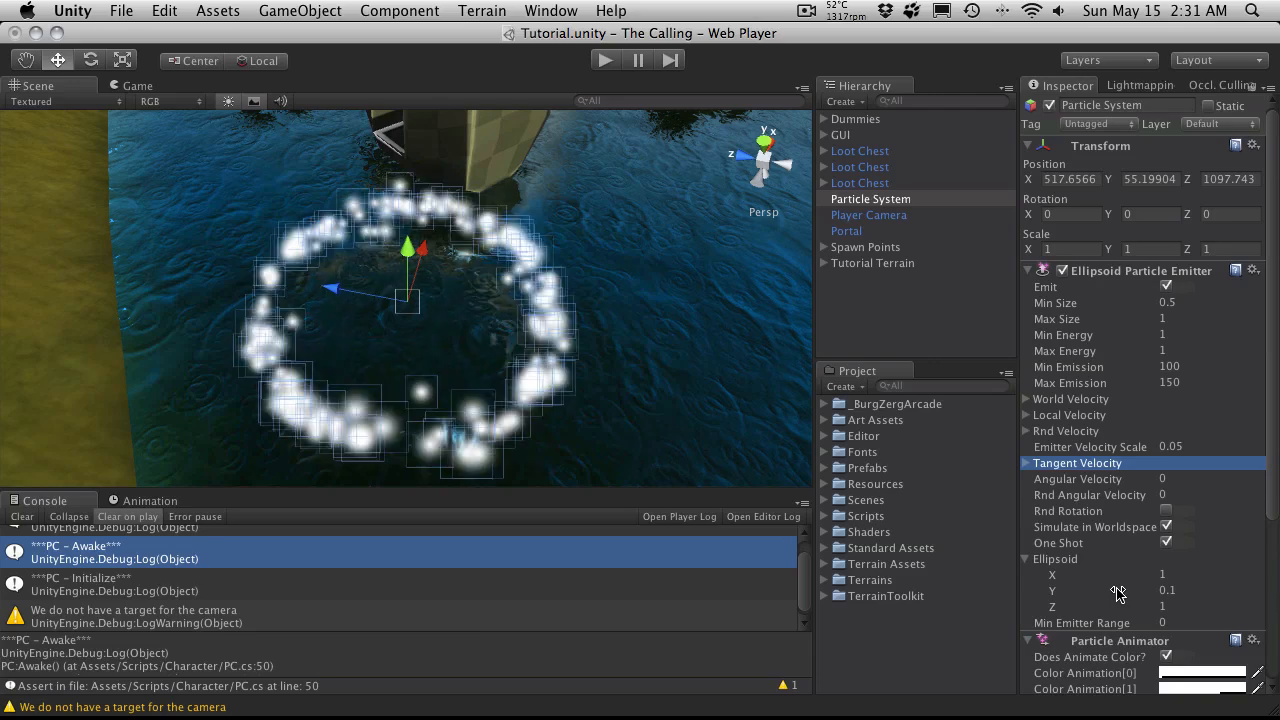
{"action": "left_click", "coordinate": [1027, 560]}
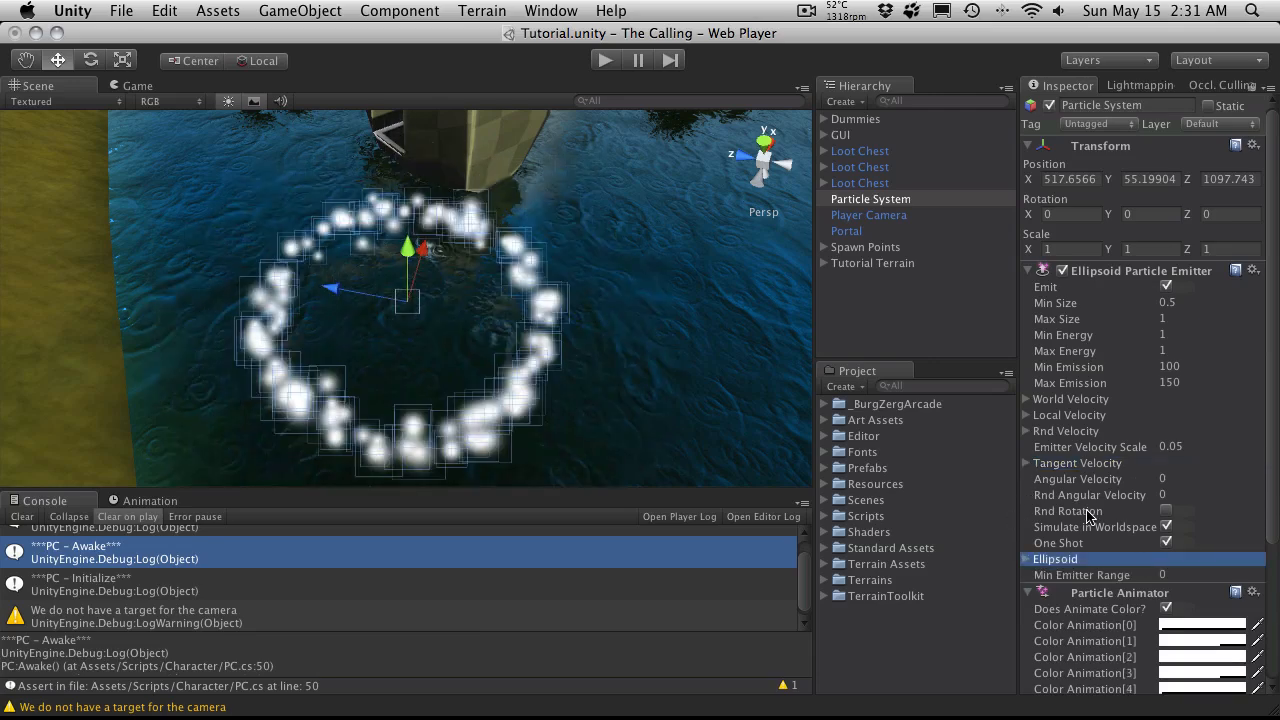
Step: Set the Particle Animator's Size Grow to 0.5 and check the ring from low and raised angles
{"action": "scroll", "coordinate": [1088, 513], "scroll_direction": "down", "scroll_amount": 5}
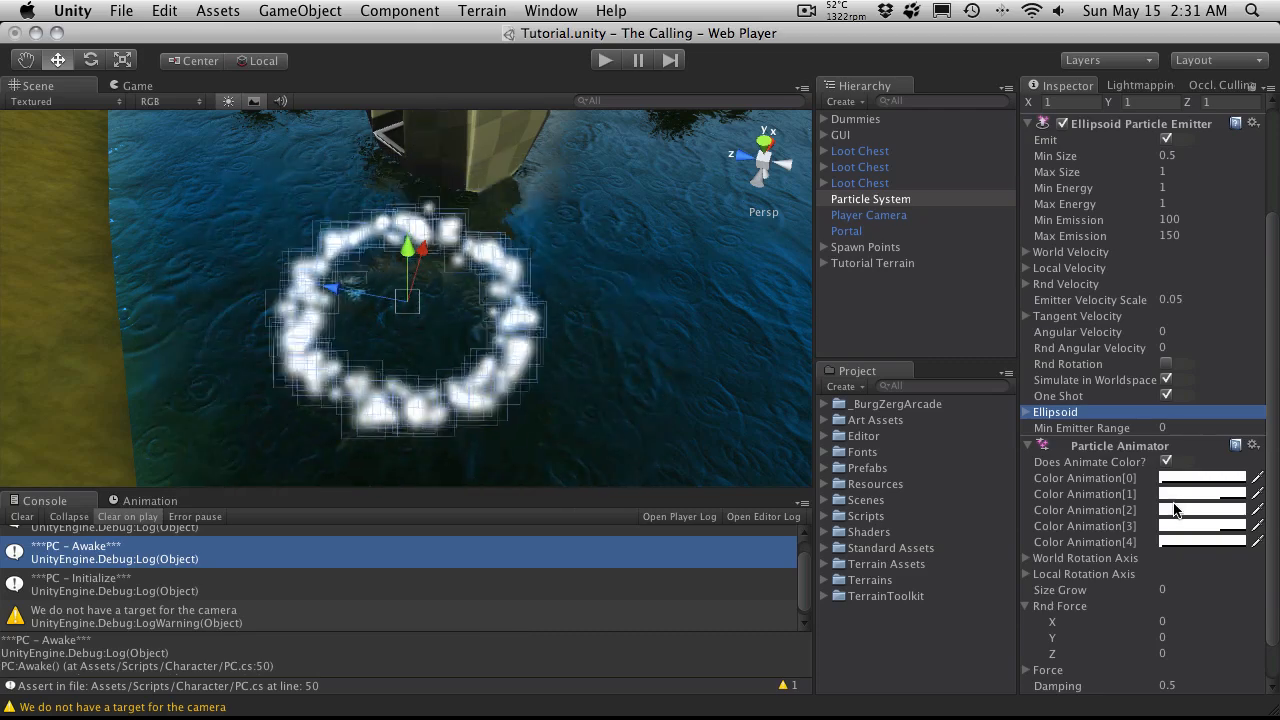
{"action": "scroll", "coordinate": [1140, 536], "scroll_direction": "down", "scroll_amount": 1}
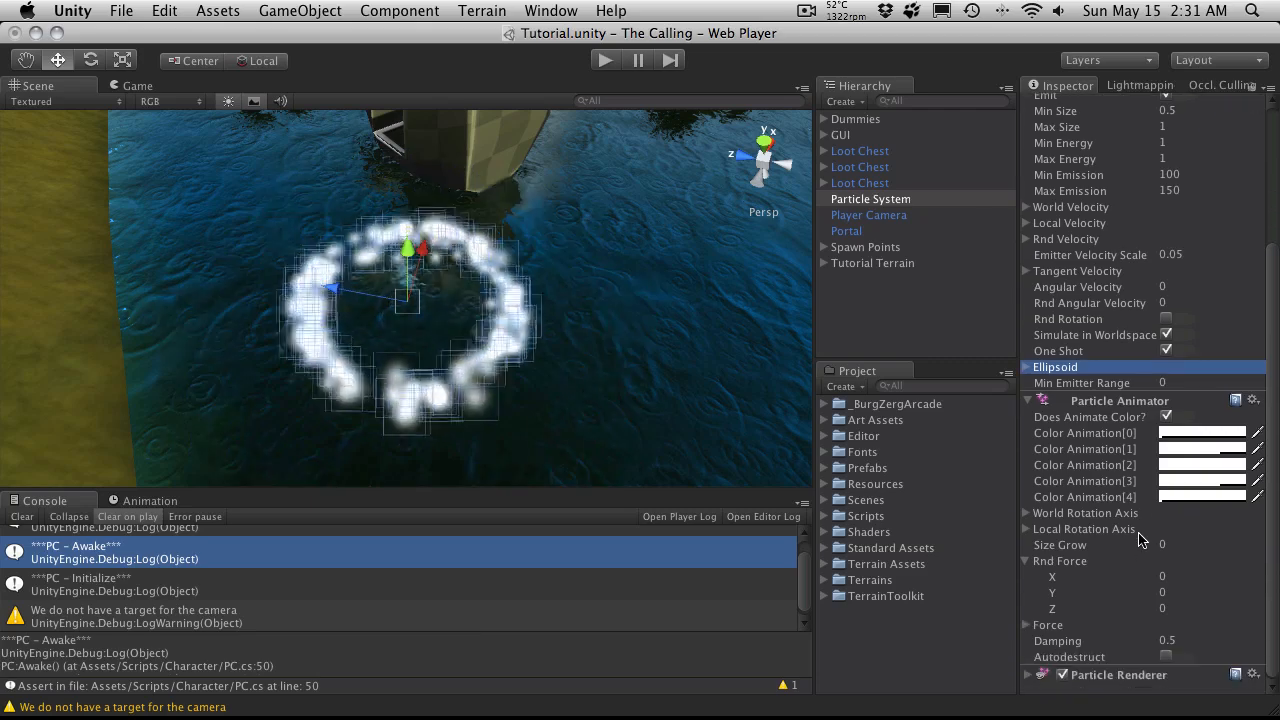
{"action": "left_click", "coordinate": [1172, 545]}
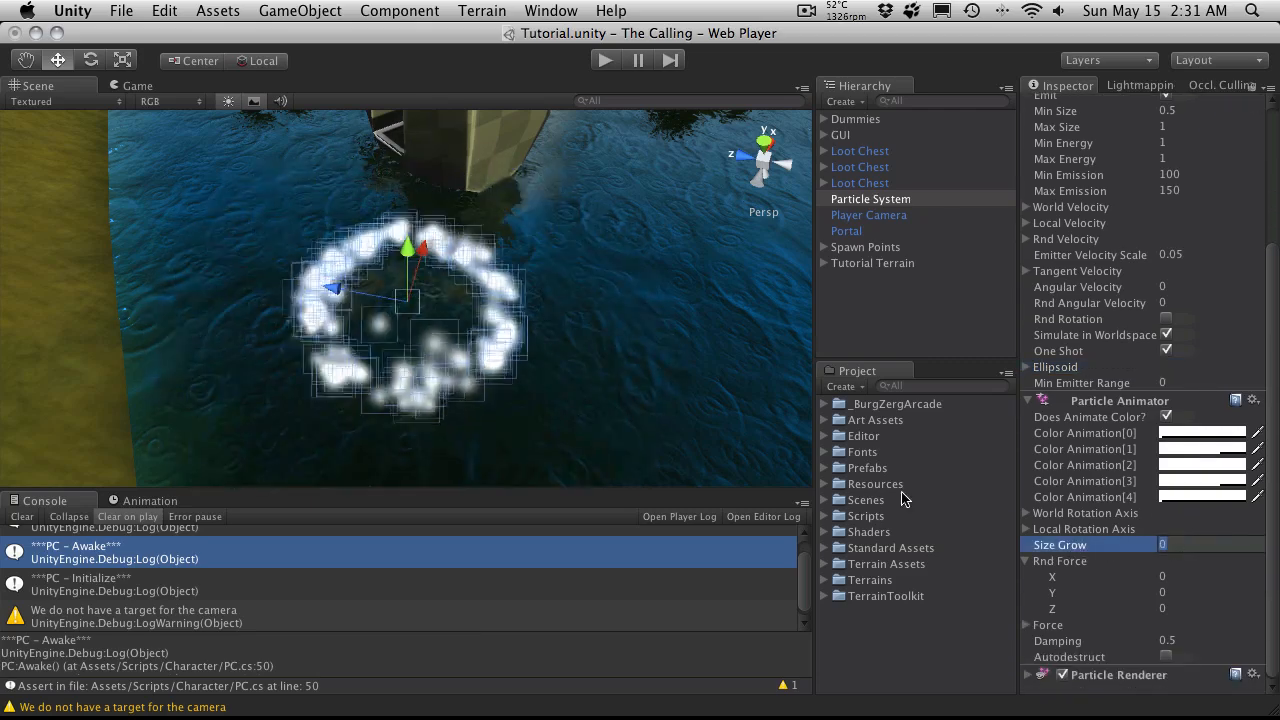
{"action": "type", "text": "0.5"}
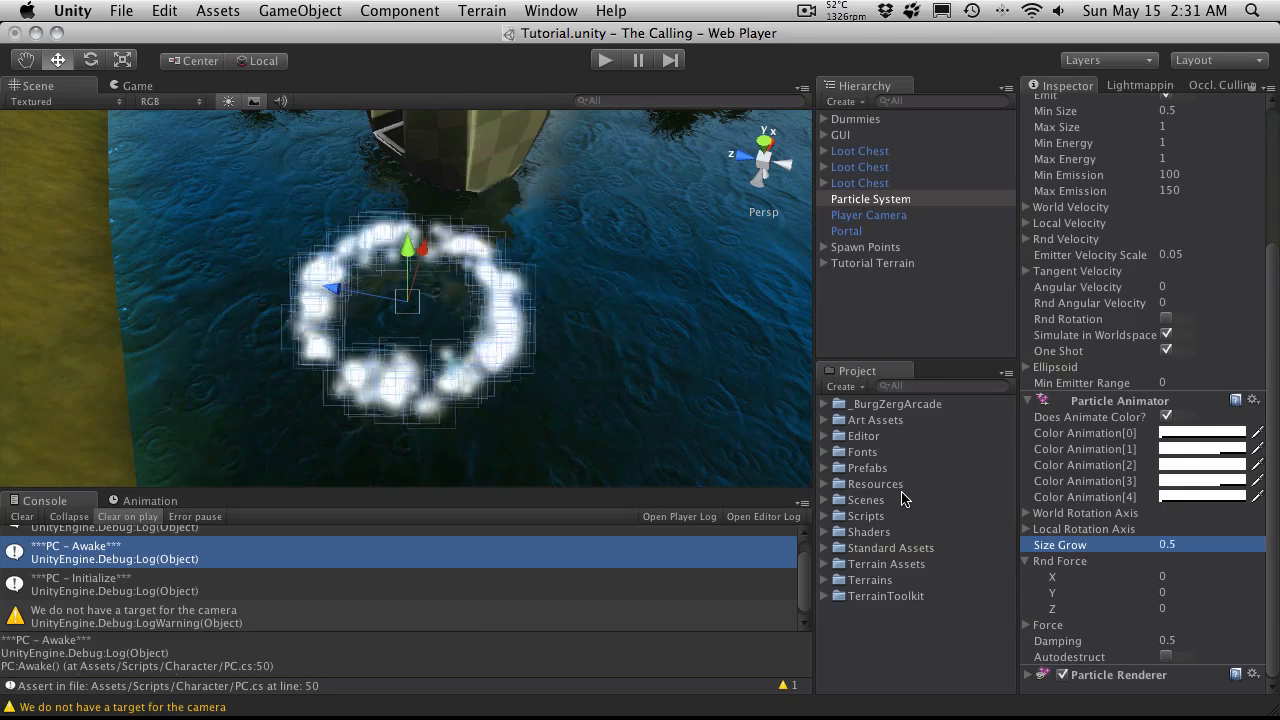
{"action": "left_click_drag", "start_coordinate": [543, 369], "coordinate": [595, 148], "text": "alt"}
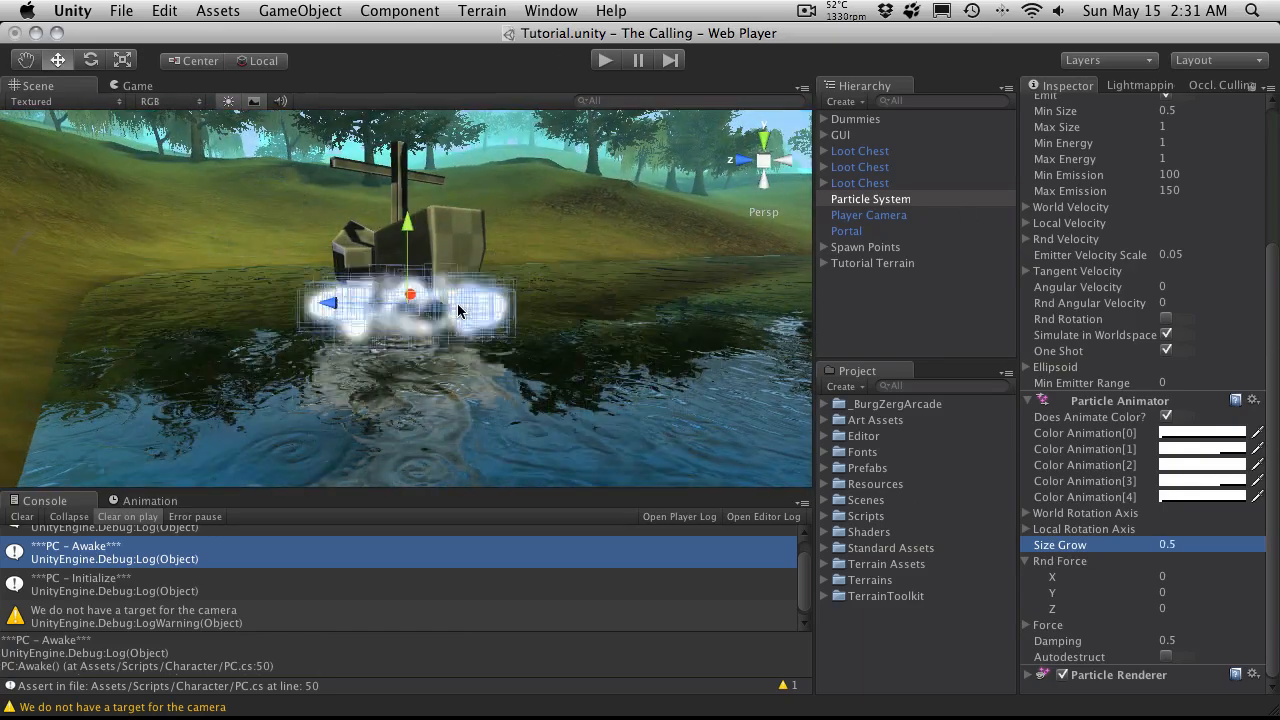
{"action": "left_click_drag", "start_coordinate": [402, 297], "coordinate": [510, 412], "text": "alt"}
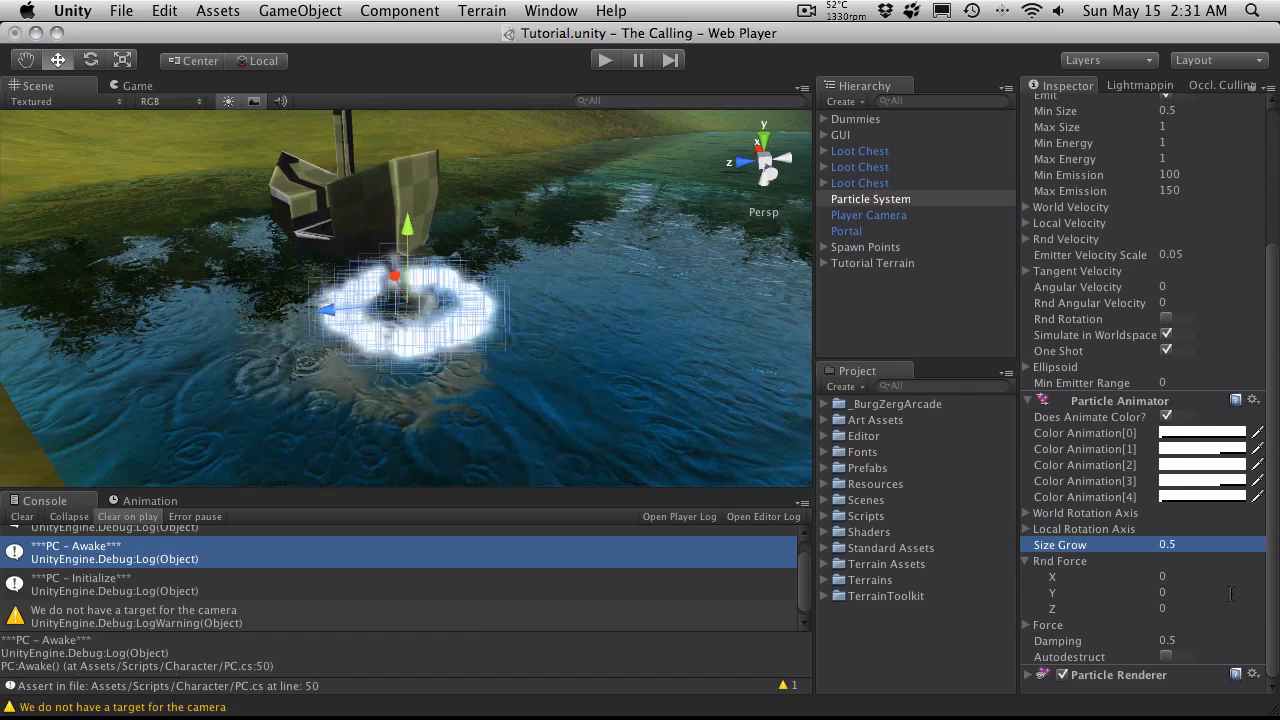
Step: Collapse Rnd Force, the Ellipsoid Particle Emitter and the Particle Animator, and expand the Particle Renderer settings
{"action": "left_click", "coordinate": [1027, 562]}
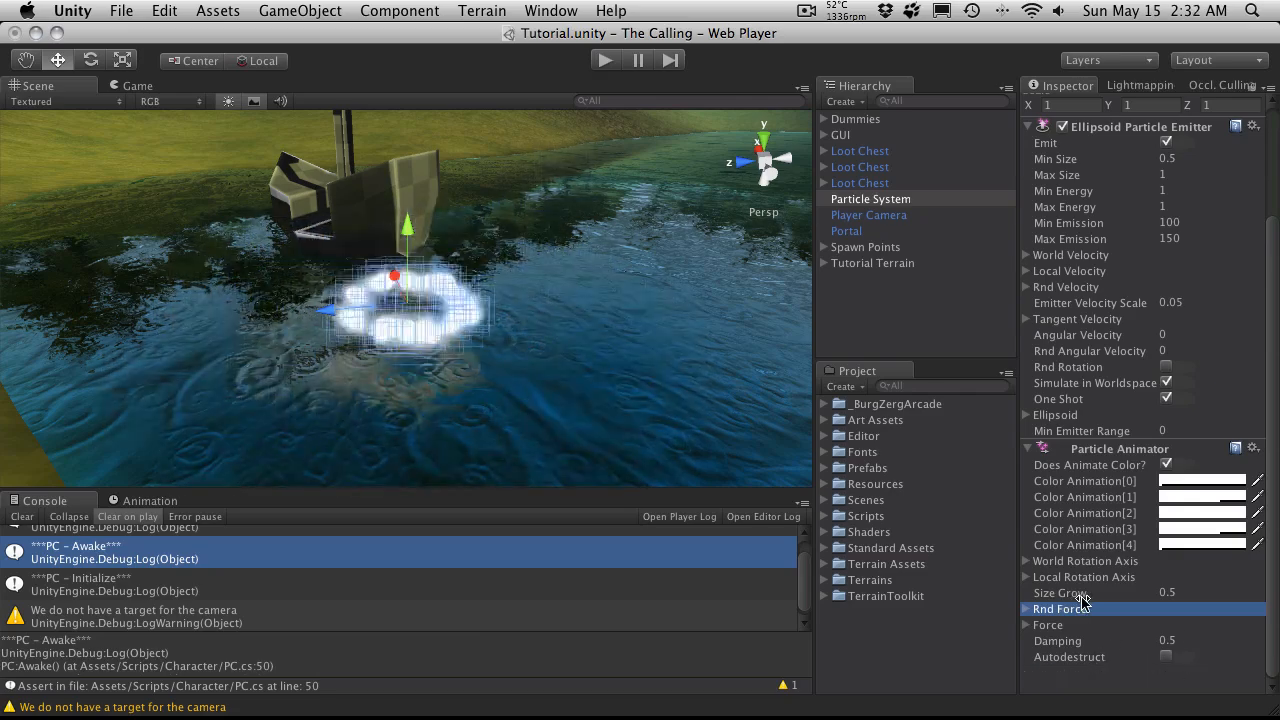
{"action": "scroll", "coordinate": [1050, 590], "scroll_direction": "up", "scroll_amount": 5}
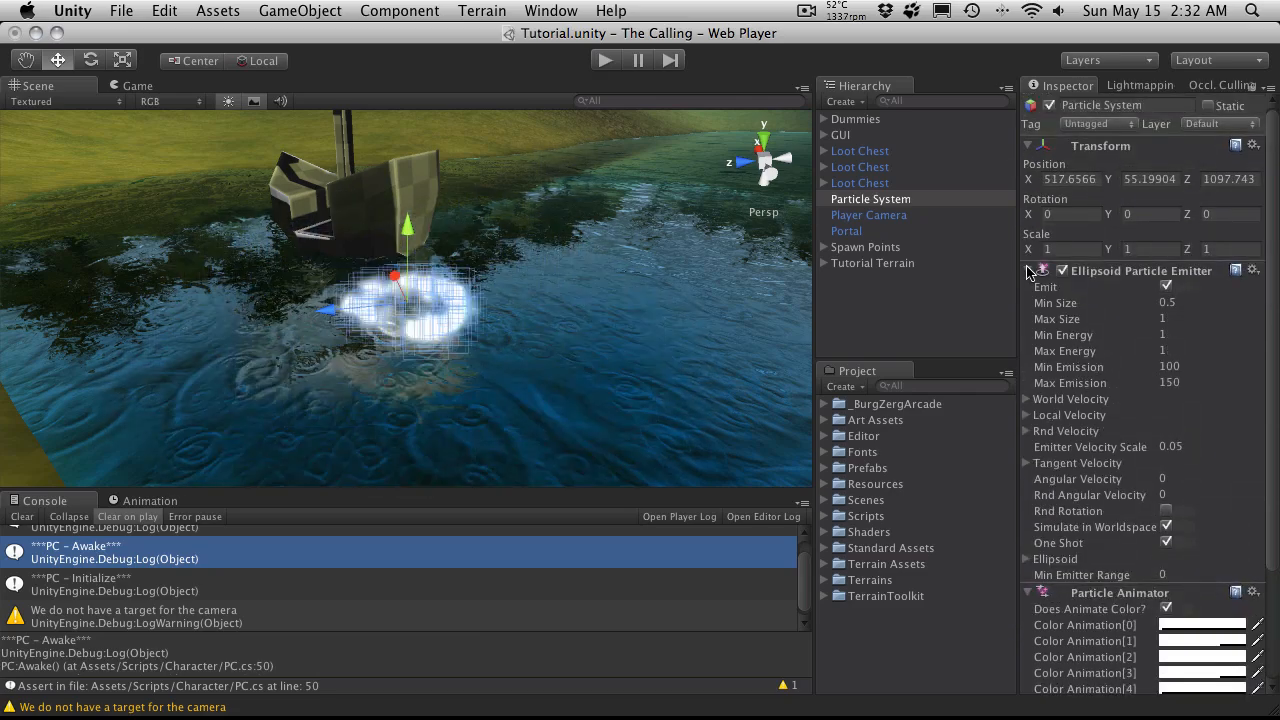
{"action": "left_click", "coordinate": [1028, 271]}
{"action": "left_click", "coordinate": [1029, 289]}
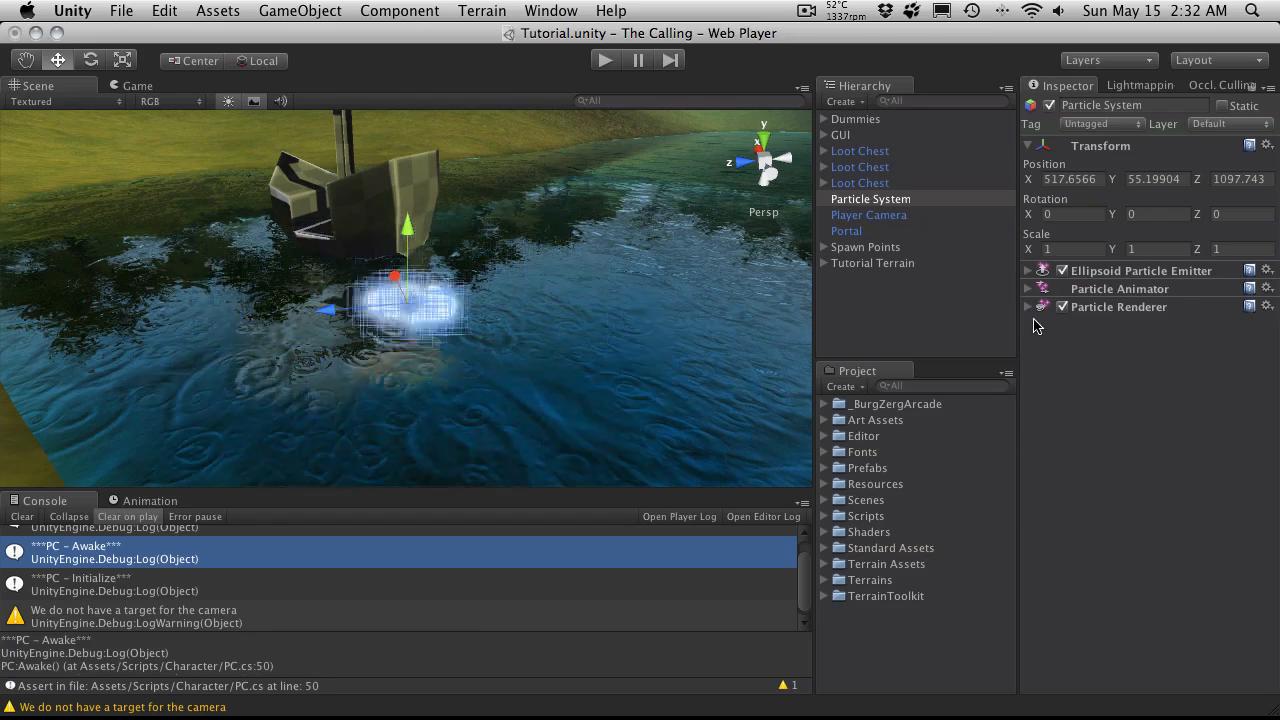
{"action": "left_click", "coordinate": [1029, 307]}
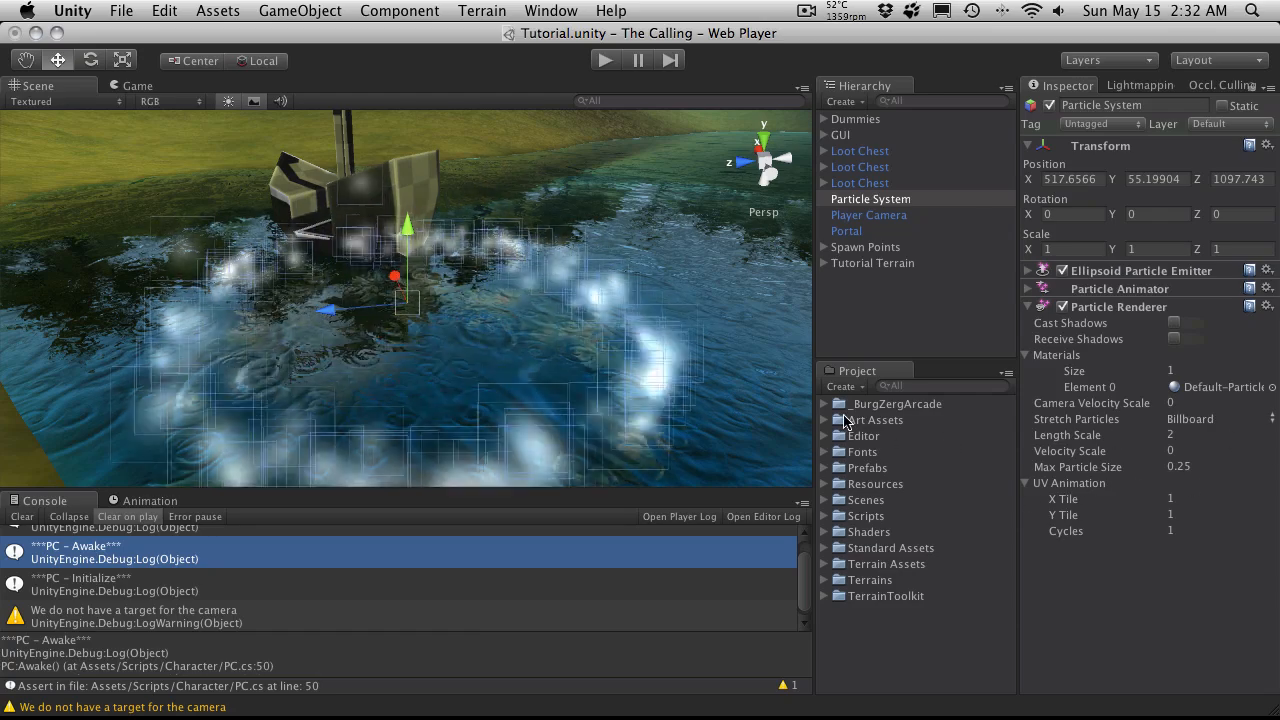
Step: Expand the Particles and Sprite Sheets folders inside the project's Art Assets Textures folder
{"action": "left_click", "coordinate": [823, 420]}
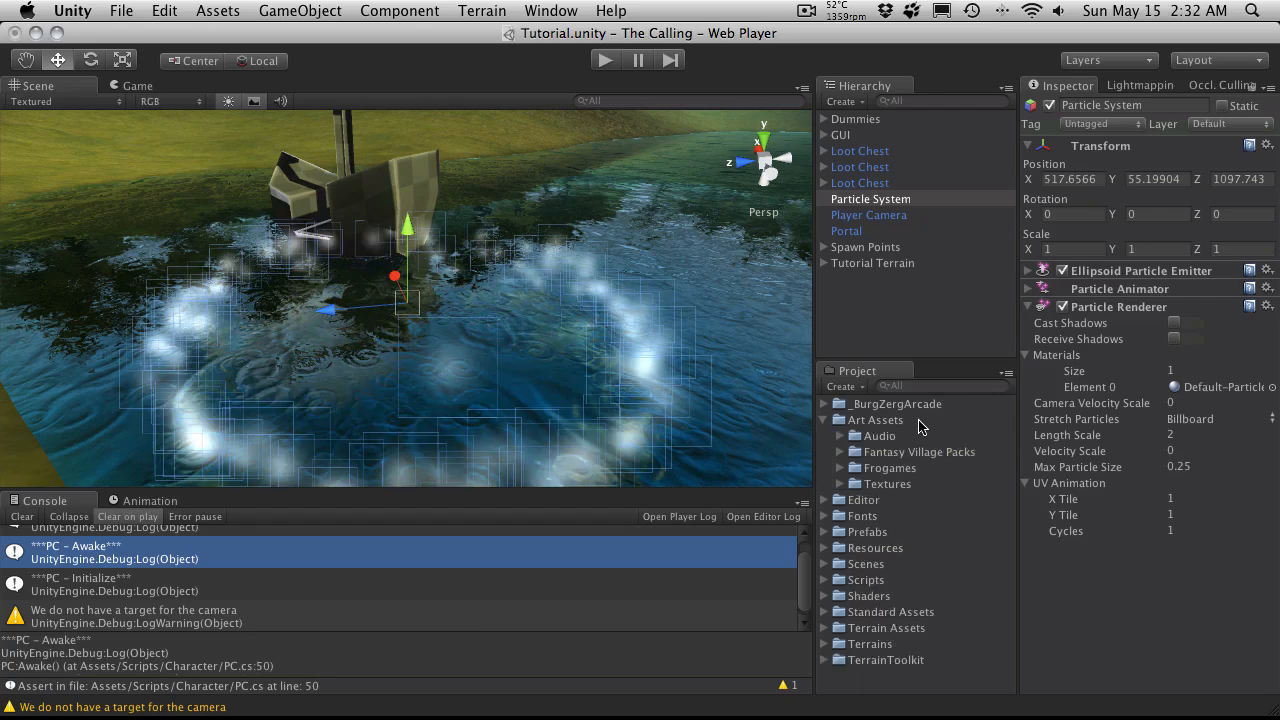
{"action": "left_click", "coordinate": [840, 484]}
{"action": "scroll", "coordinate": [920, 490], "scroll_direction": "down", "scroll_amount": 3}
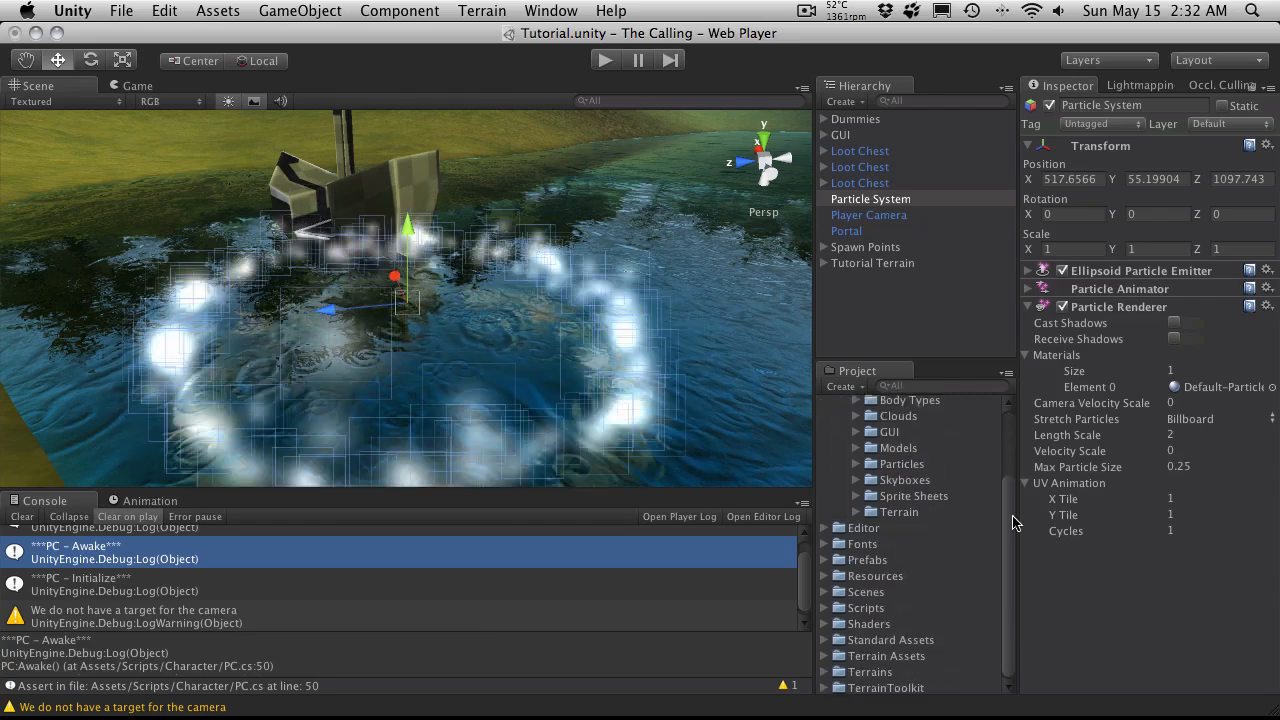
{"action": "left_click", "coordinate": [855, 464]}
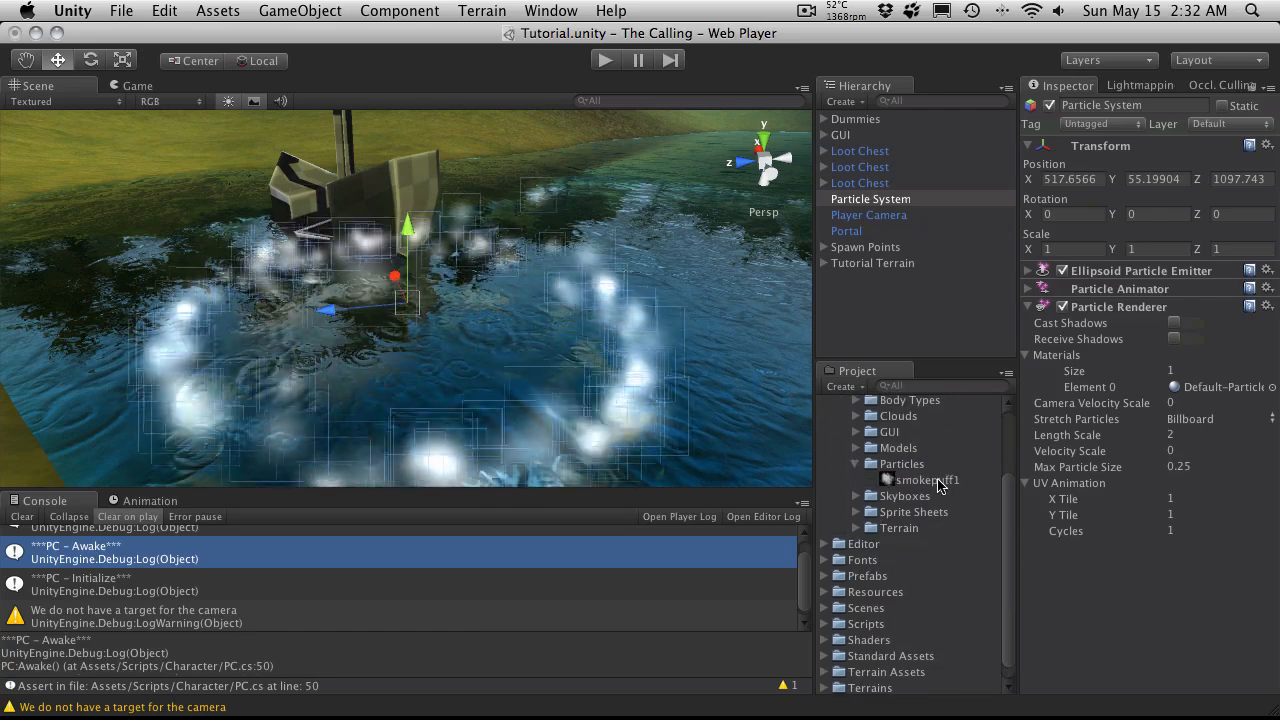
{"action": "left_click", "coordinate": [856, 512]}
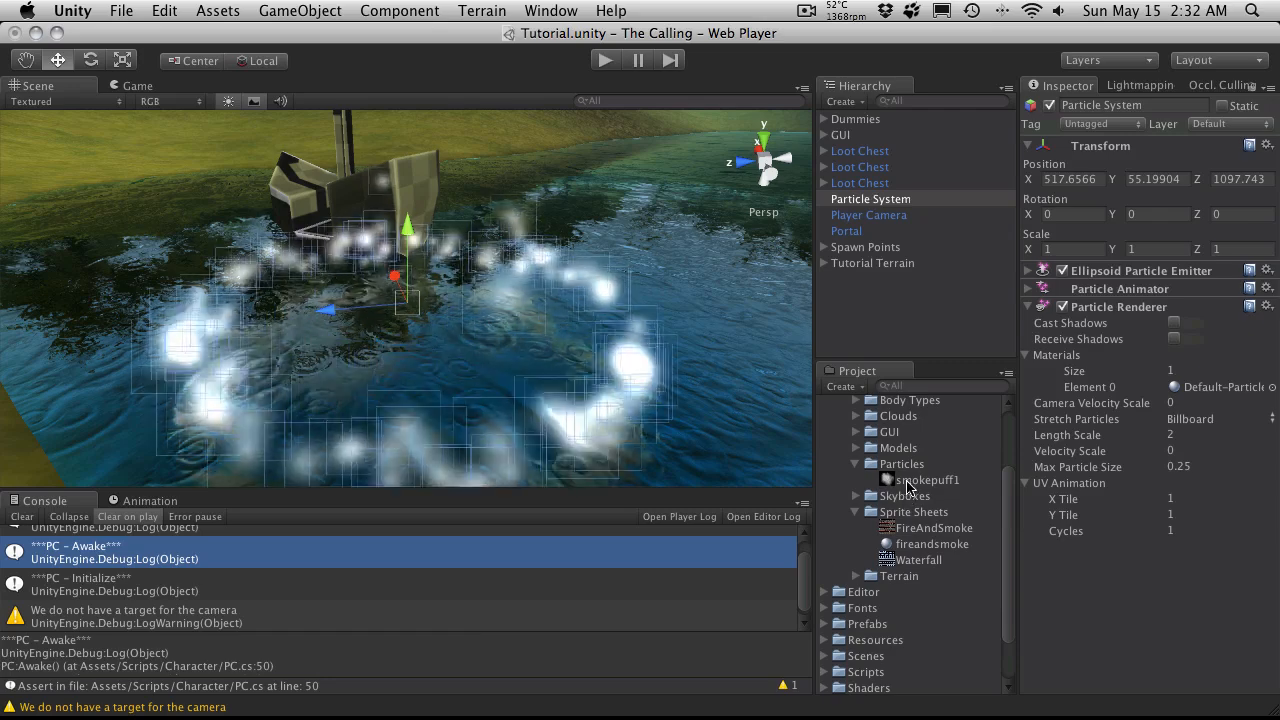
{"action": "scroll", "coordinate": [910, 495], "scroll_direction": "down", "scroll_amount": 3}
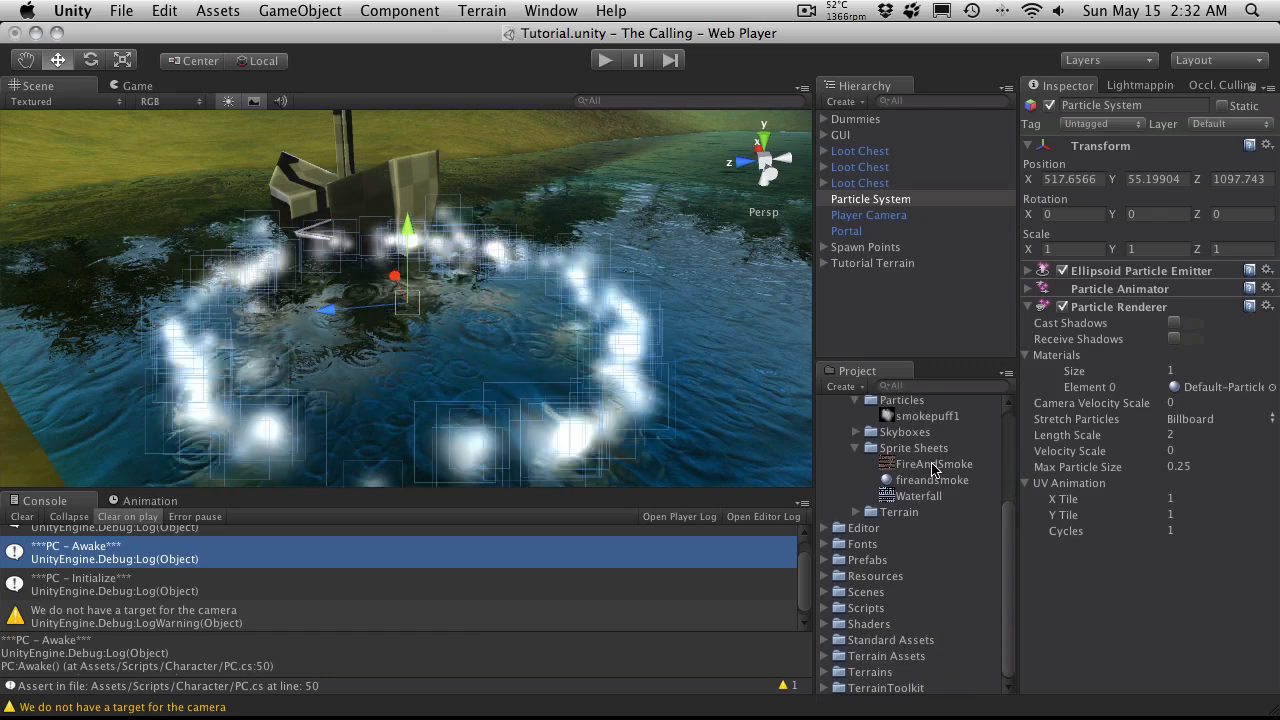
Step: Open the FireAndSmoke sprite sheet texture to examine its grid of frames
{"action": "left_click", "coordinate": [934, 466]}
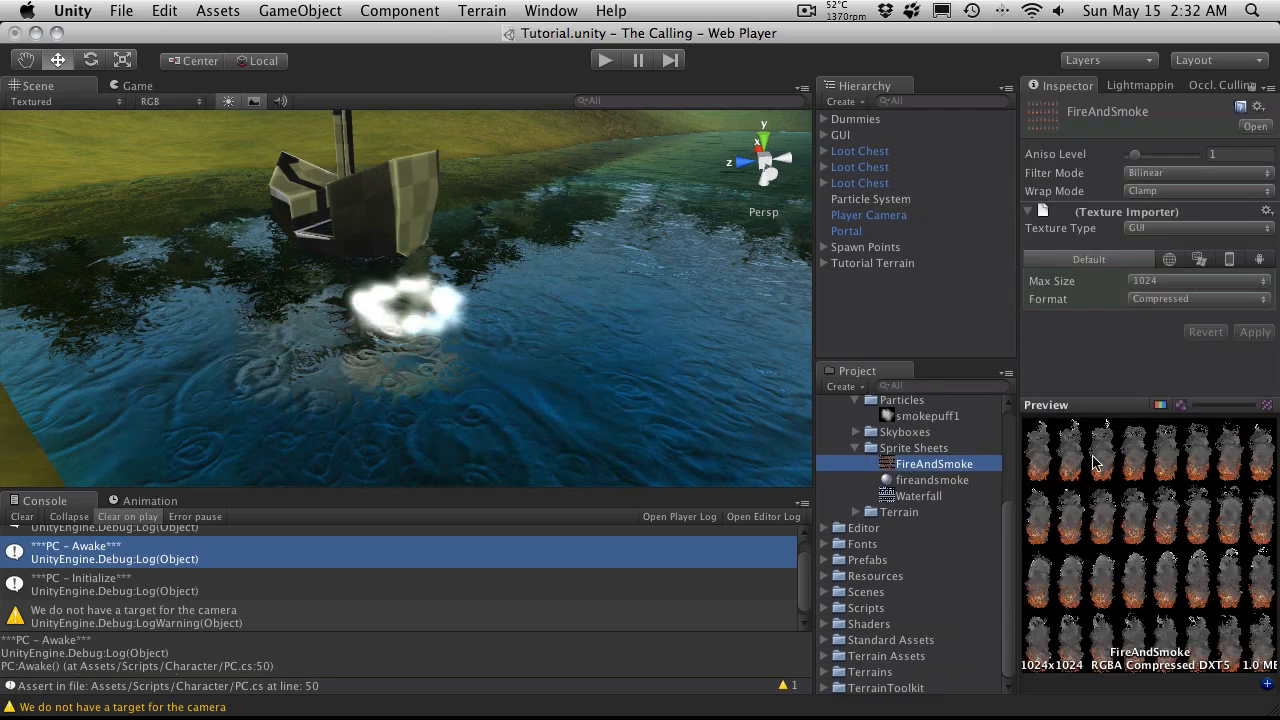
{"action": "double_click", "coordinate": [932, 466]}
{"action": "left_click_drag", "start_coordinate": [533, 51], "coordinate": [797, 6]}
Step: Review the fireandsmoke material's shader settings and assign the material to Element 0 of the Particle System's renderer
{"action": "left_click", "coordinate": [933, 484]}
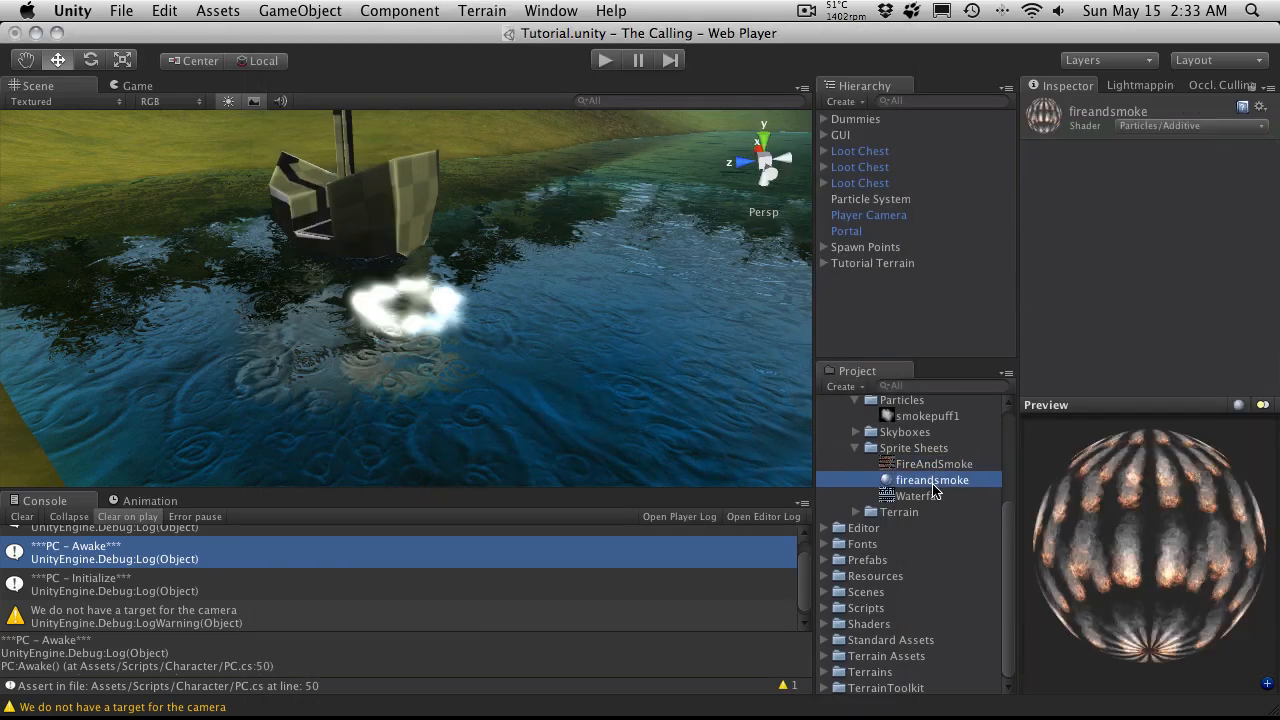
{"action": "left_click", "coordinate": [1160, 118]}
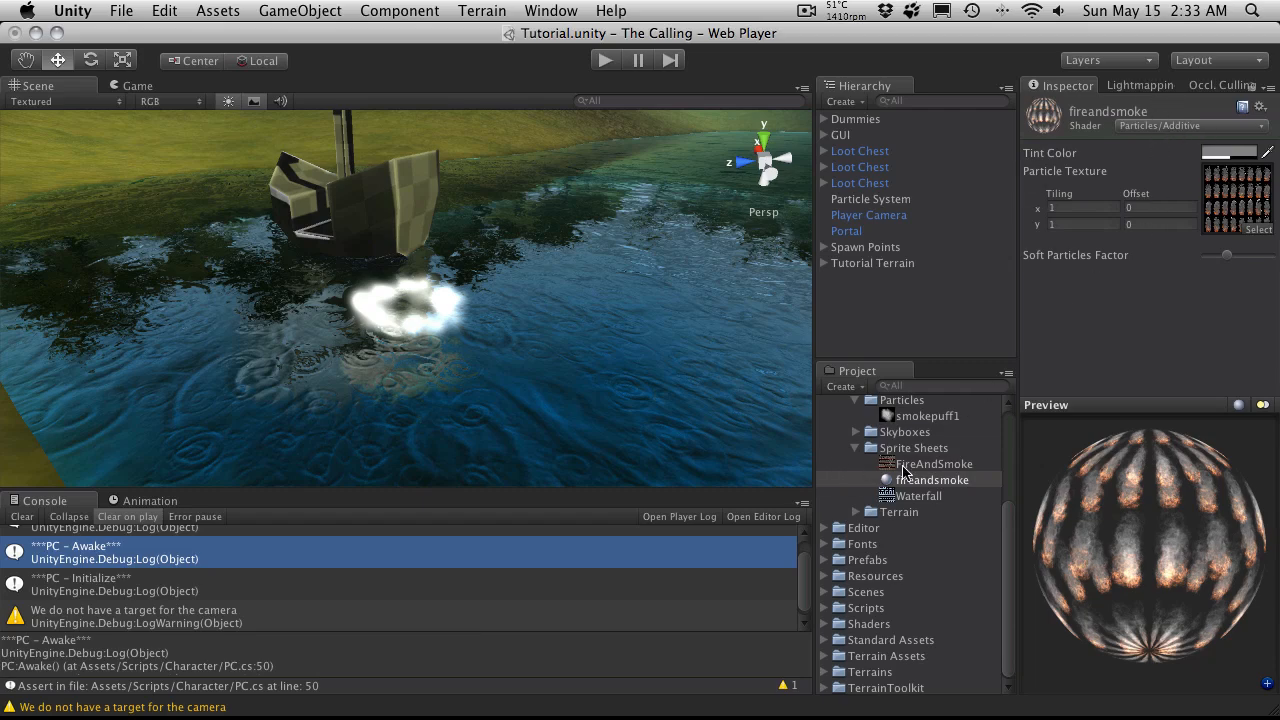
{"action": "left_click", "coordinate": [870, 199]}
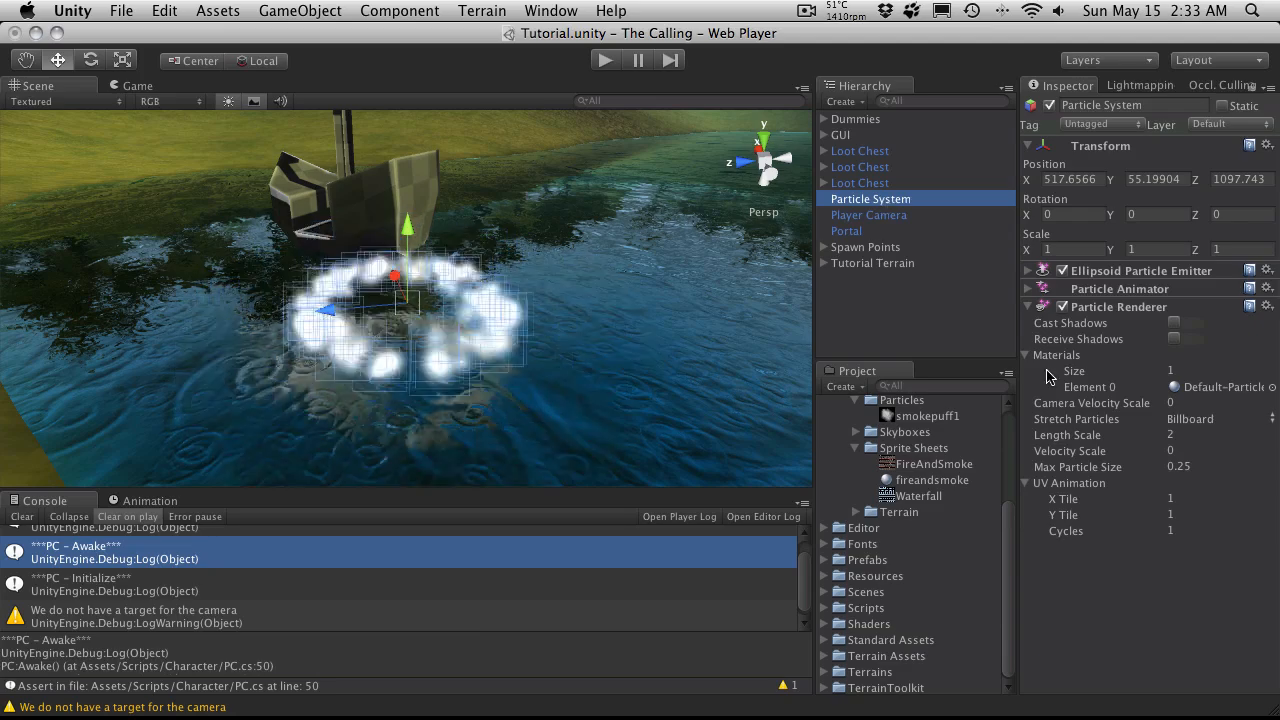
{"action": "left_click_drag", "start_coordinate": [930, 480], "coordinate": [1190, 390]}
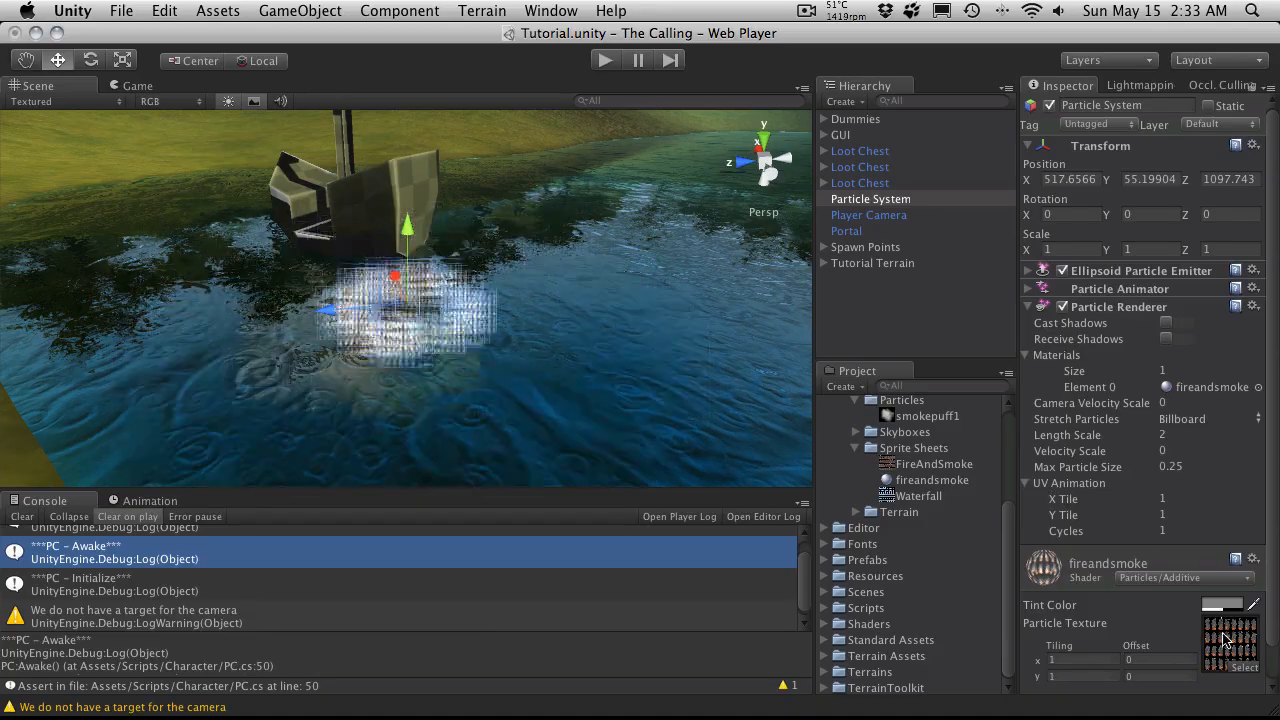
Step: Set the Particle Renderer's UV Animation to 8 X tiles, 4 Y tiles and 4 cycles
{"action": "double_click", "coordinate": [1186, 500]}
{"action": "type", "text": "8"}
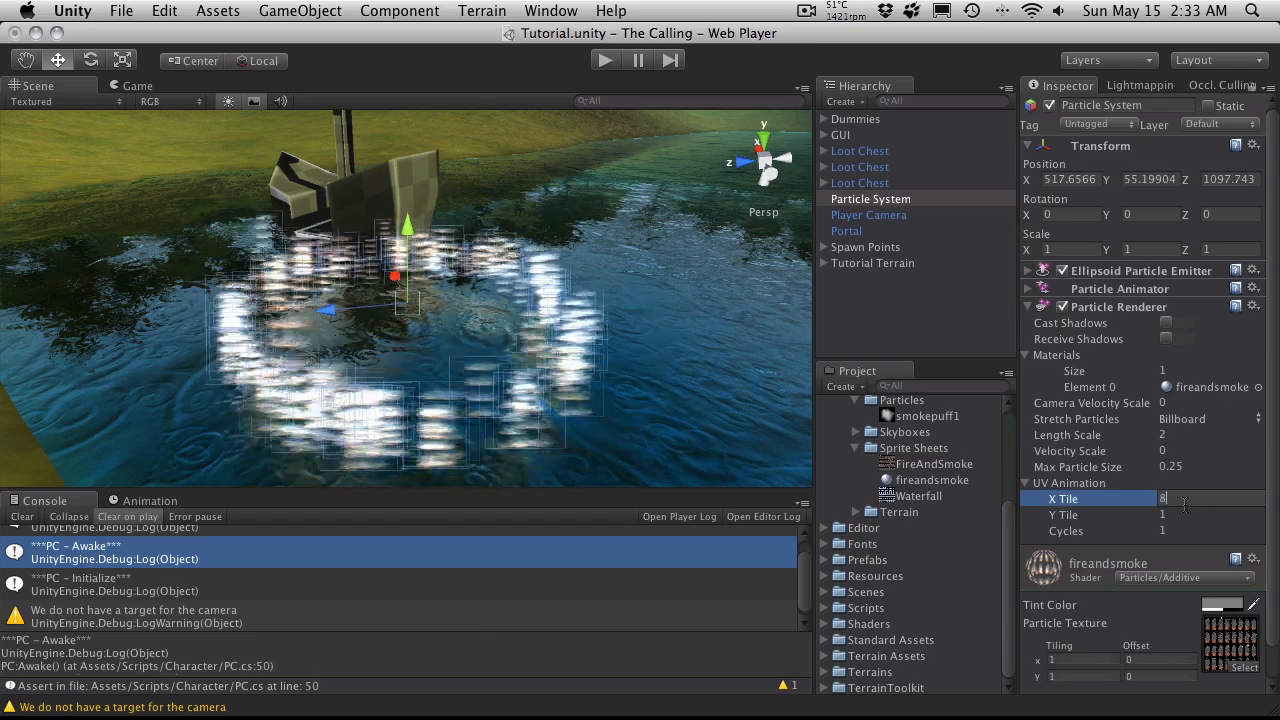
{"action": "key", "text": "Tab"}
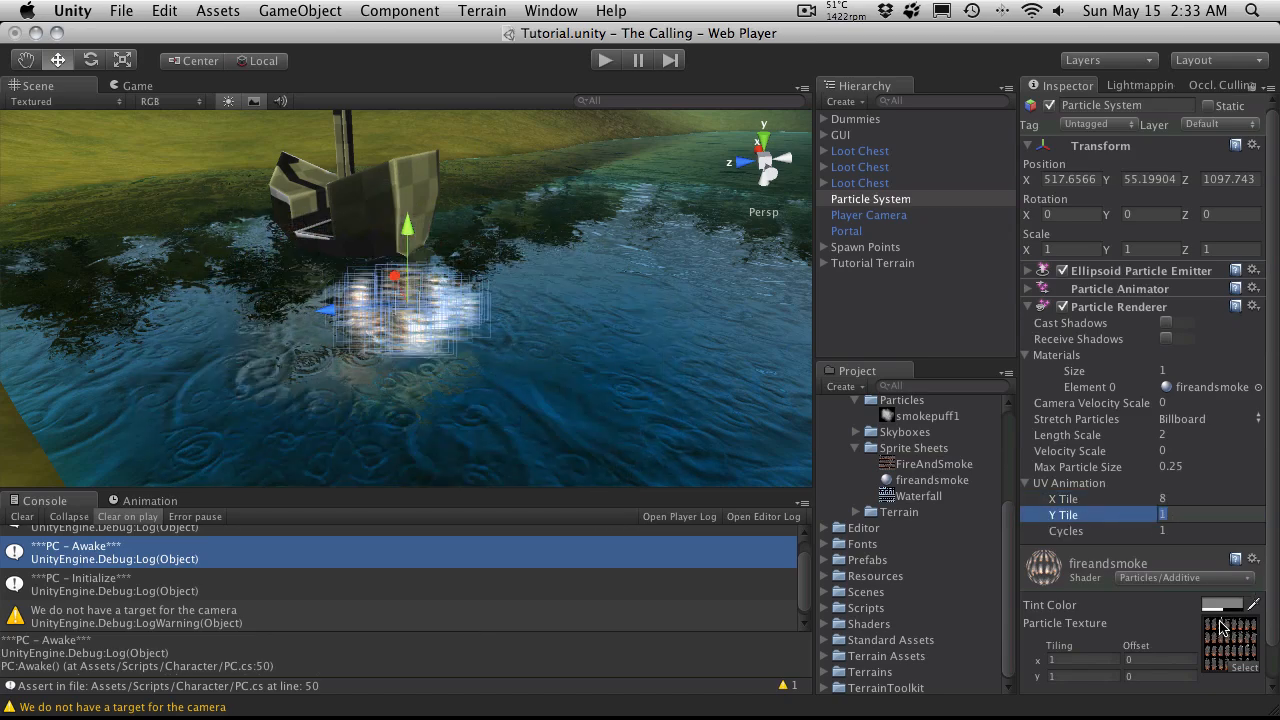
{"action": "type", "text": "4"}
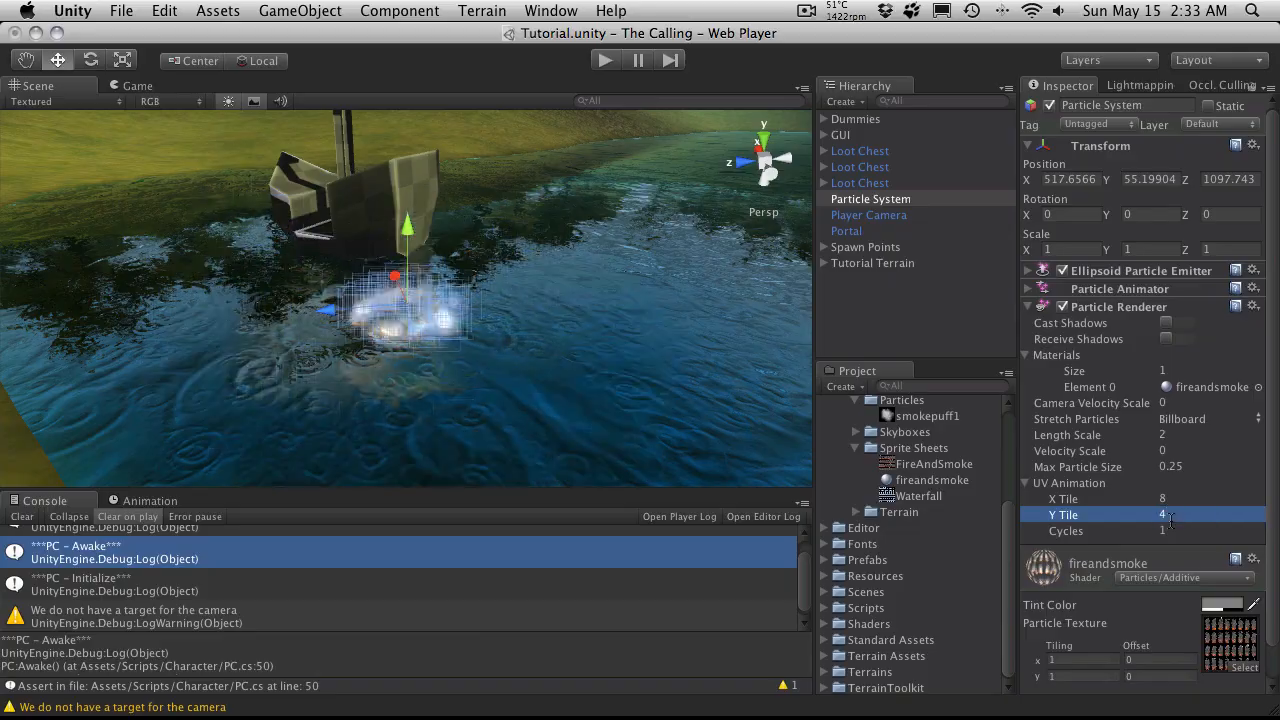
{"action": "left_click_drag", "start_coordinate": [459, 376], "coordinate": [560, 258], "text": "alt"}
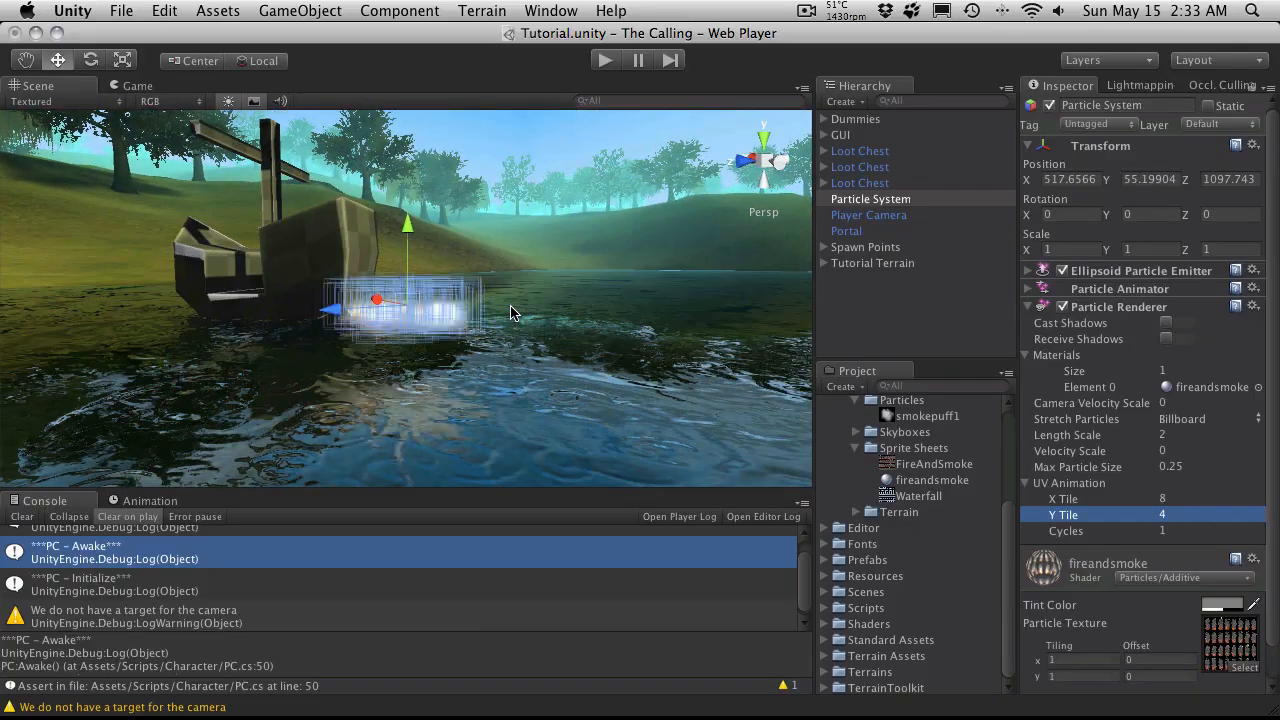
{"action": "left_click_drag", "start_coordinate": [505, 325], "coordinate": [326, 312], "text": "alt"}
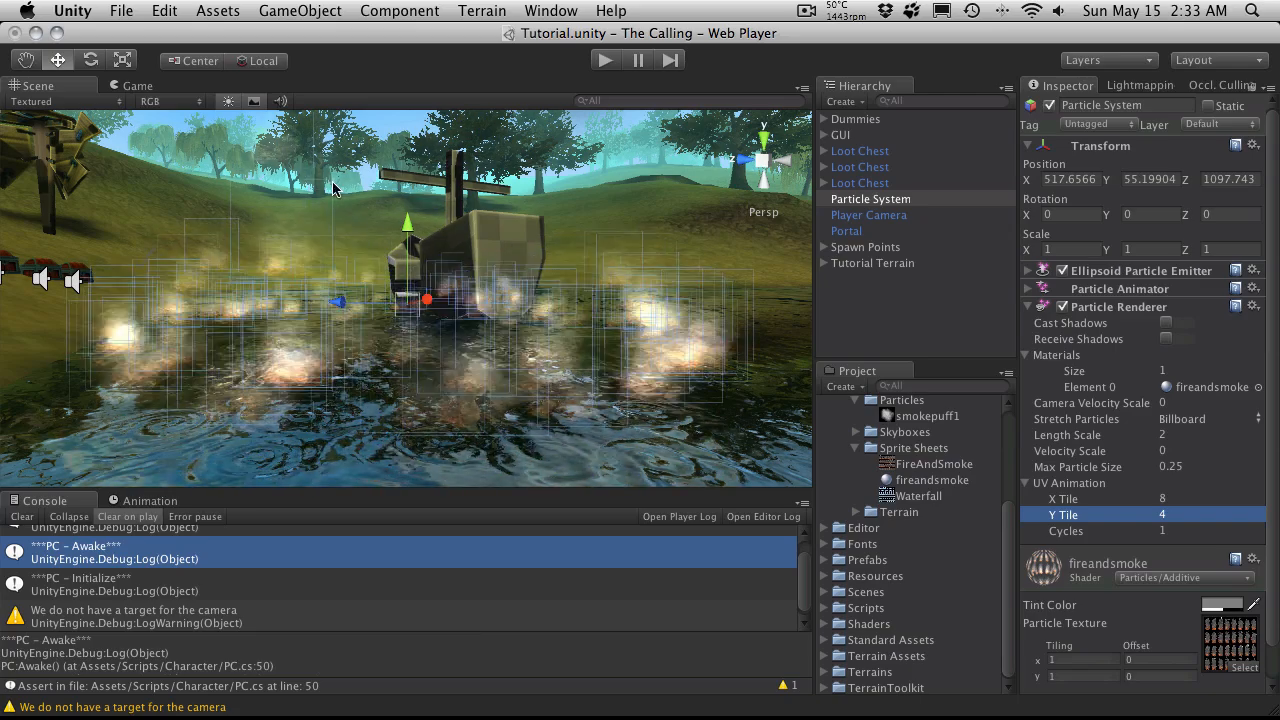
{"action": "left_click_drag", "start_coordinate": [556, 306], "coordinate": [598, 334], "text": "alt"}
{"action": "left_click", "coordinate": [1200, 530]}
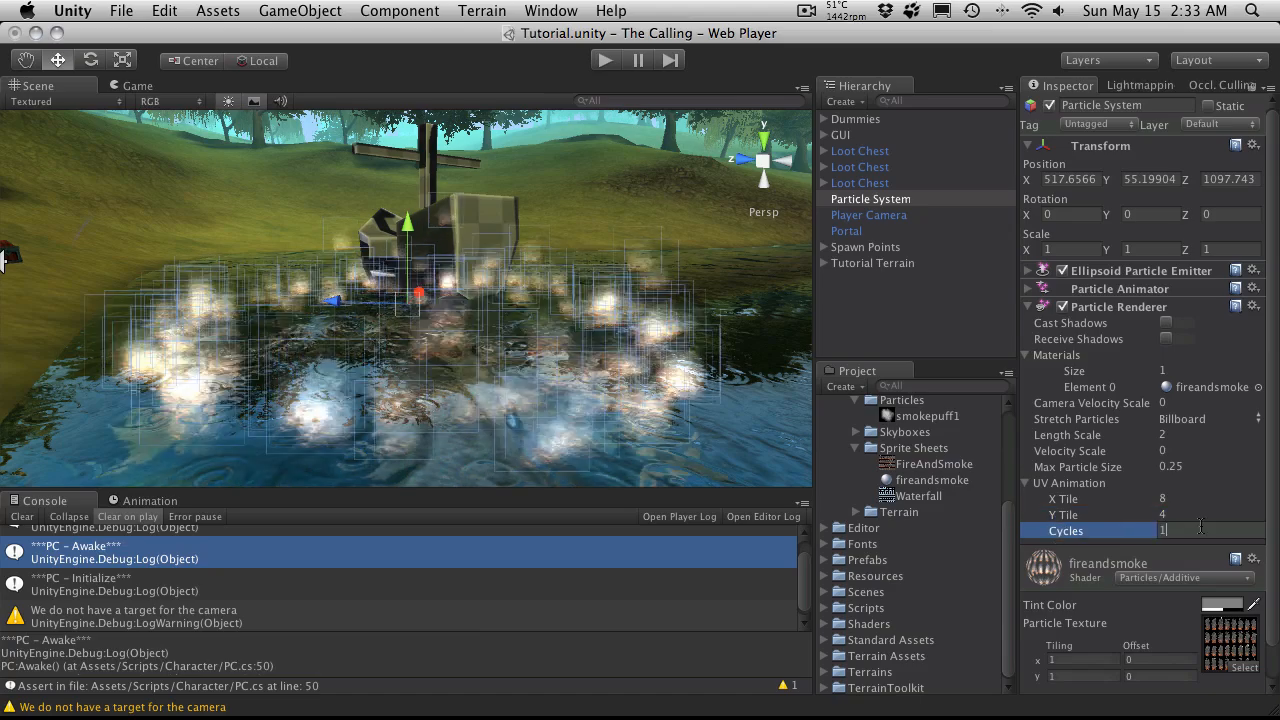
{"action": "type", "text": "4"}
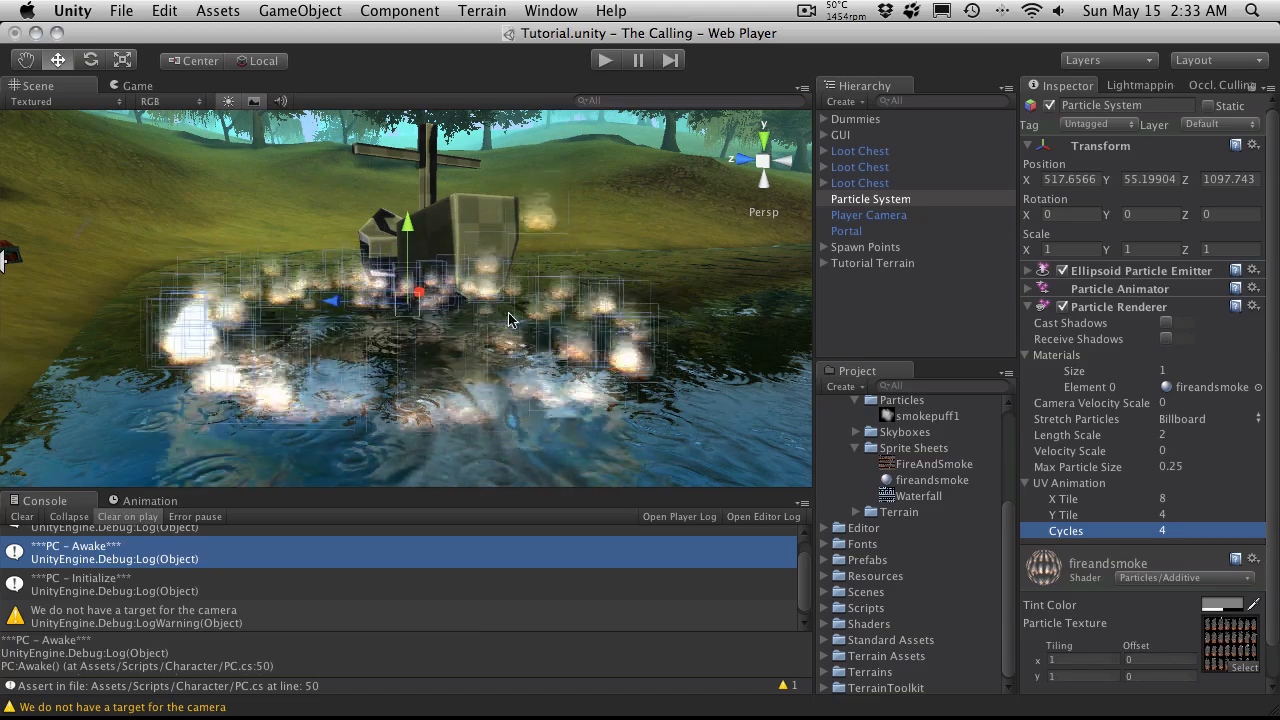
Step: Try 40 cycles for the UV Animation and return the value to 4
{"action": "left_click", "coordinate": [1182, 530]}
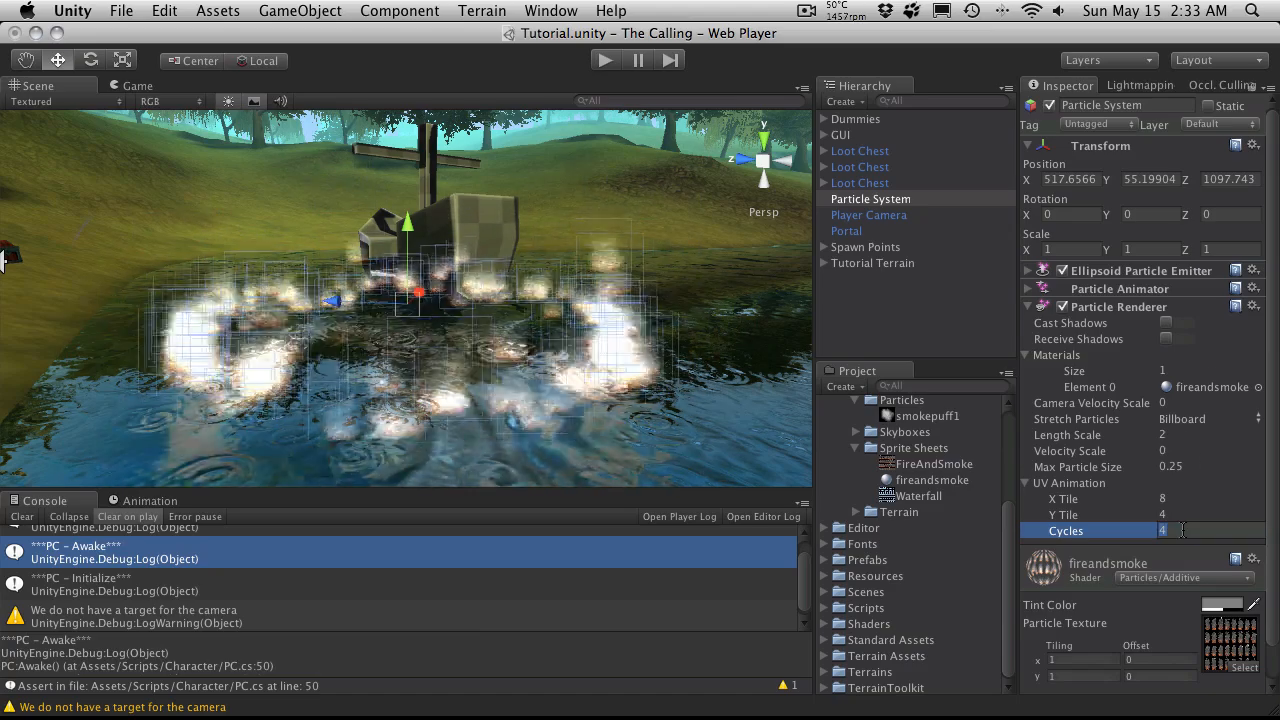
{"action": "type", "text": "40"}
{"action": "key", "text": "Return"}
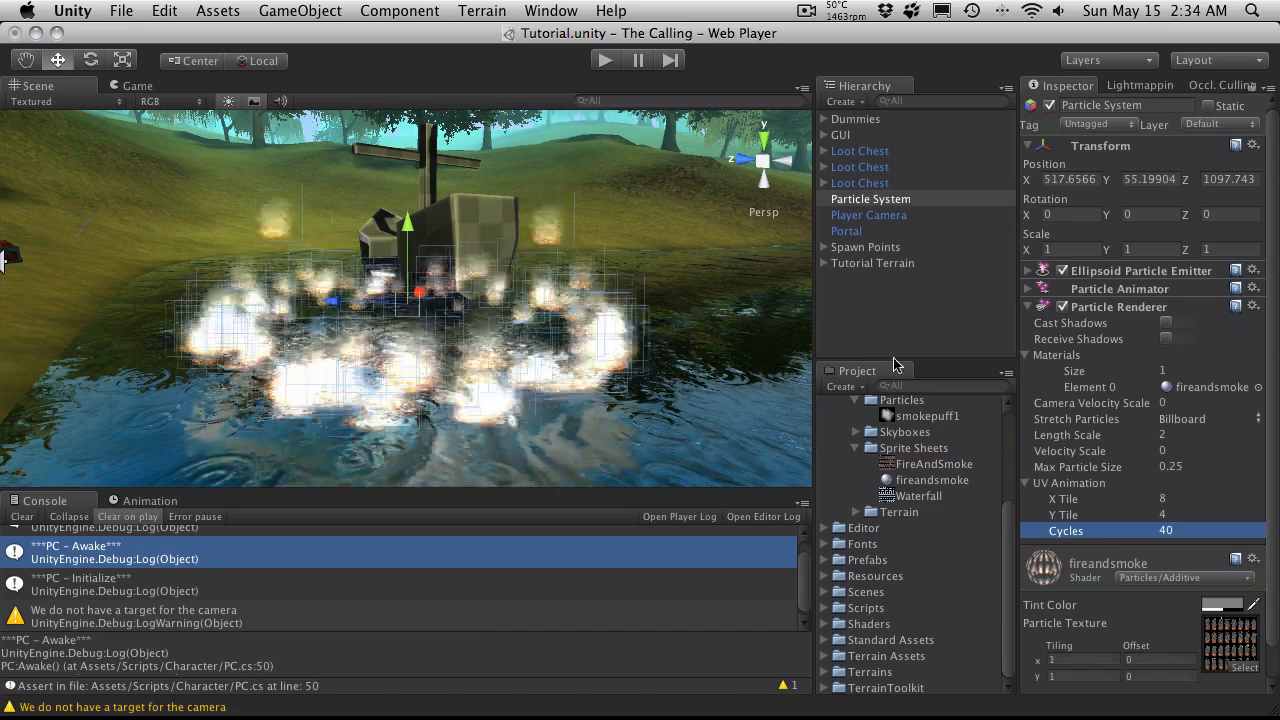
{"action": "left_click", "coordinate": [1194, 531]}
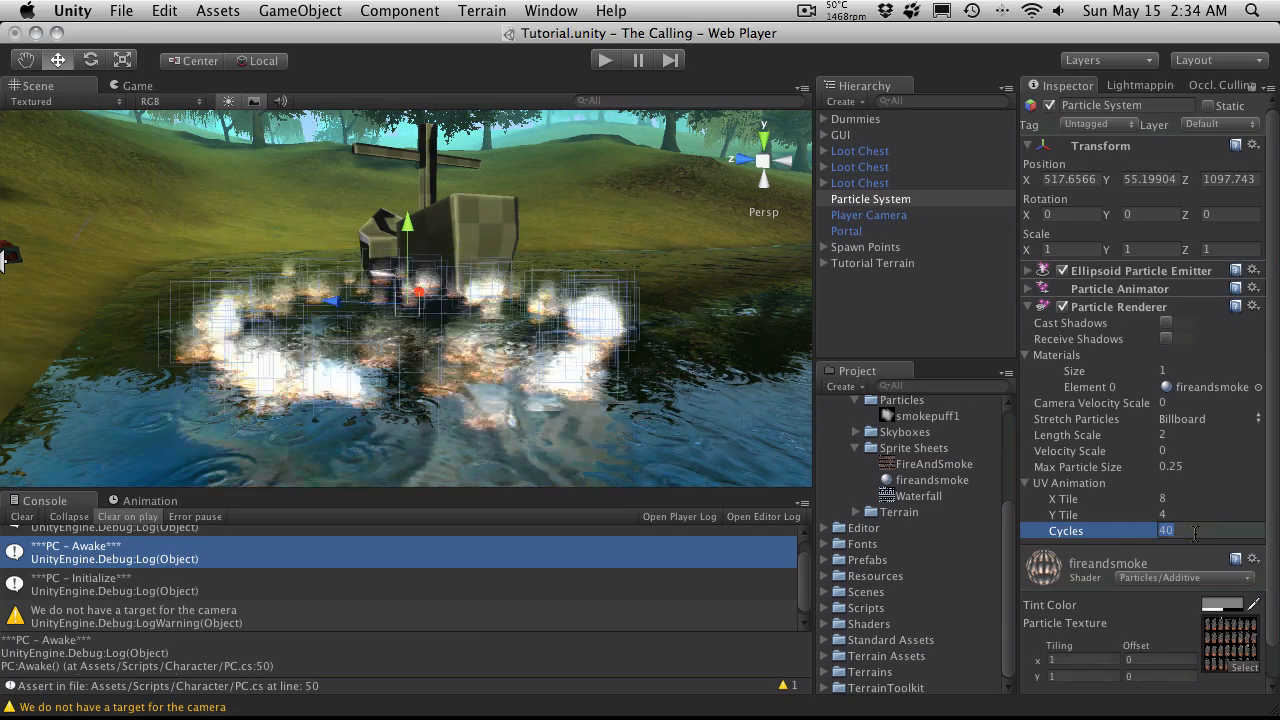
{"action": "type", "text": "4"}
{"action": "key", "text": "Return"}
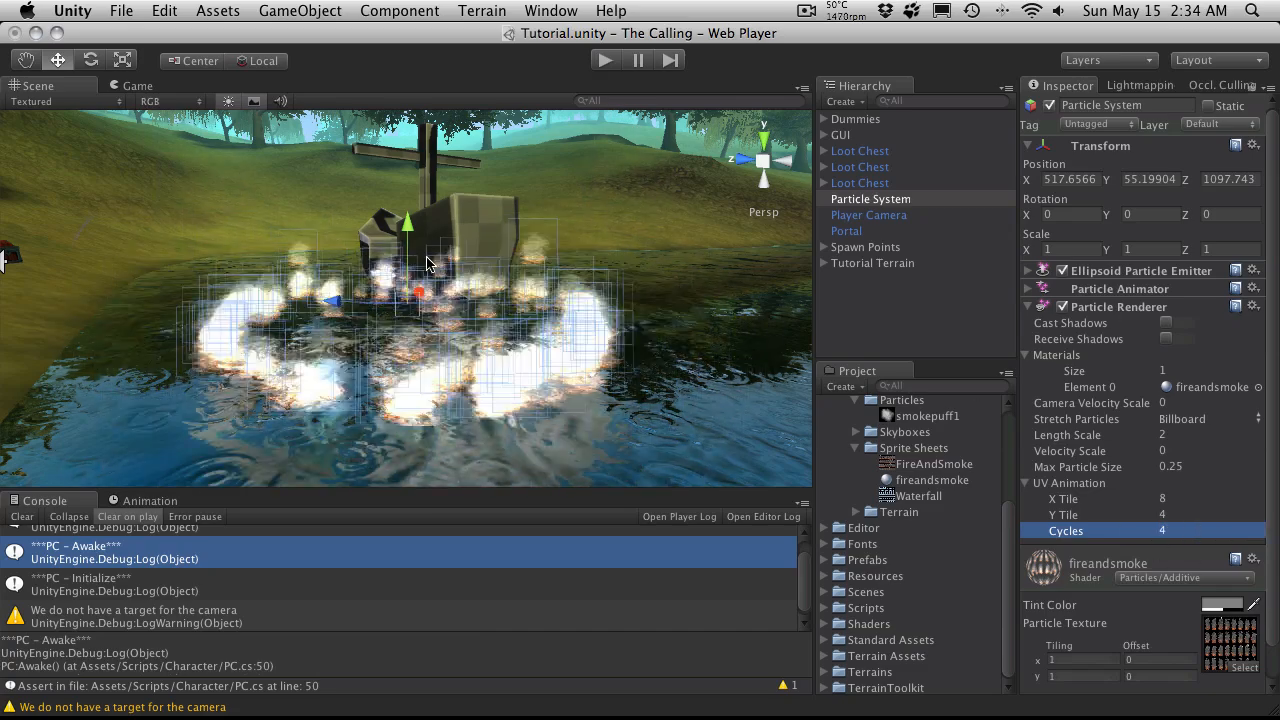
{"action": "left_click_drag", "start_coordinate": [426, 264], "coordinate": [450, 398], "text": "alt"}
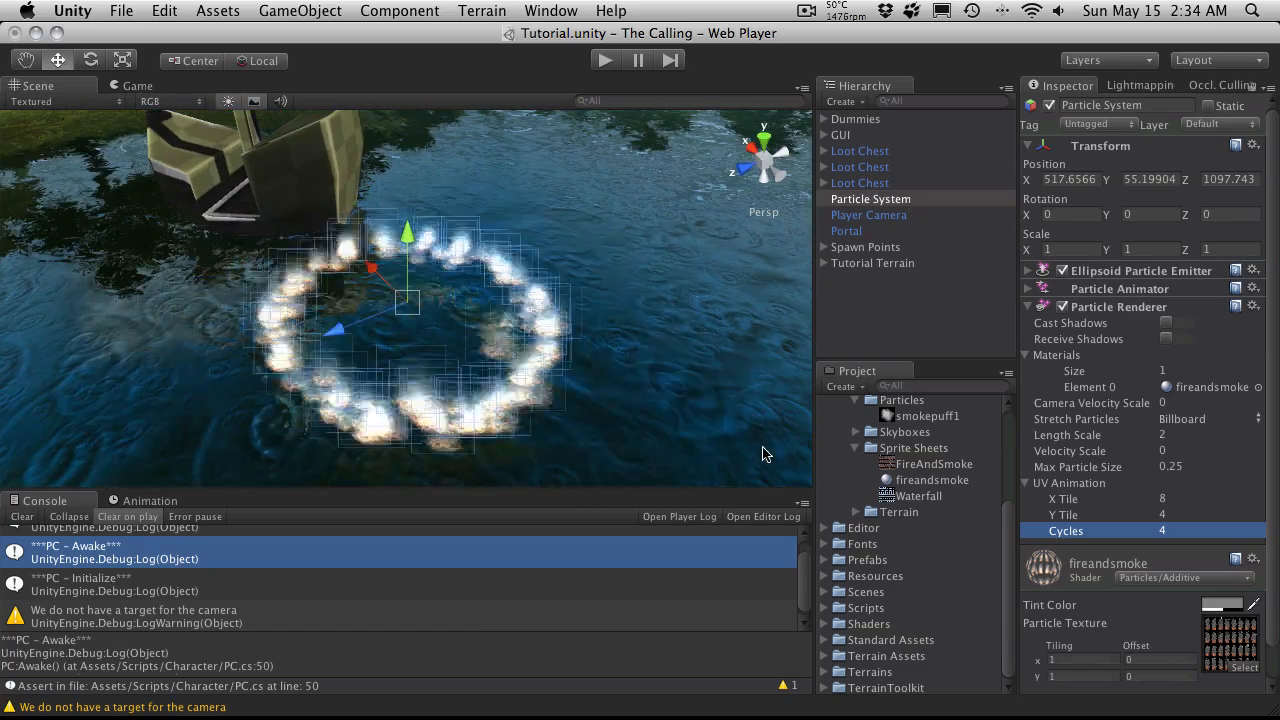
Step: Collapse the Art Assets folder in the project and deselect the Particle System
{"action": "scroll", "coordinate": [880, 460], "scroll_direction": "up", "scroll_amount": 5}
{"action": "left_click", "coordinate": [824, 420]}
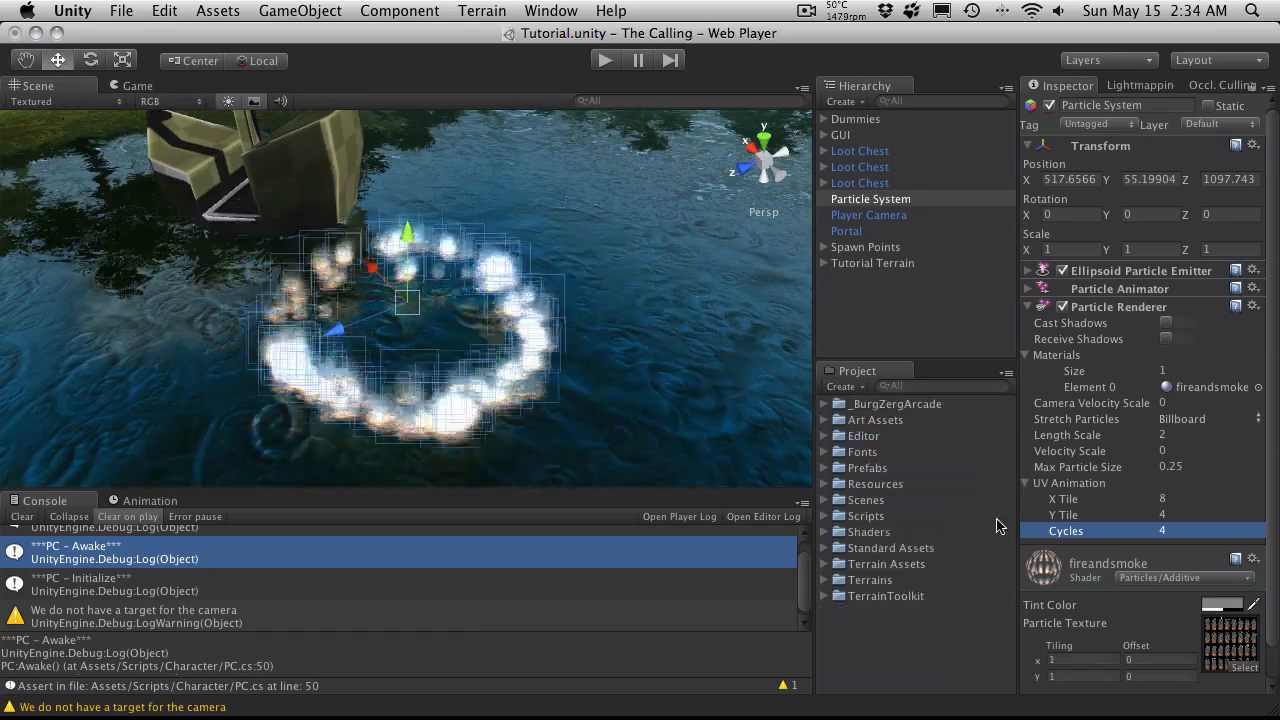
{"action": "scroll", "coordinate": [1160, 620], "scroll_direction": "down", "scroll_amount": 2}
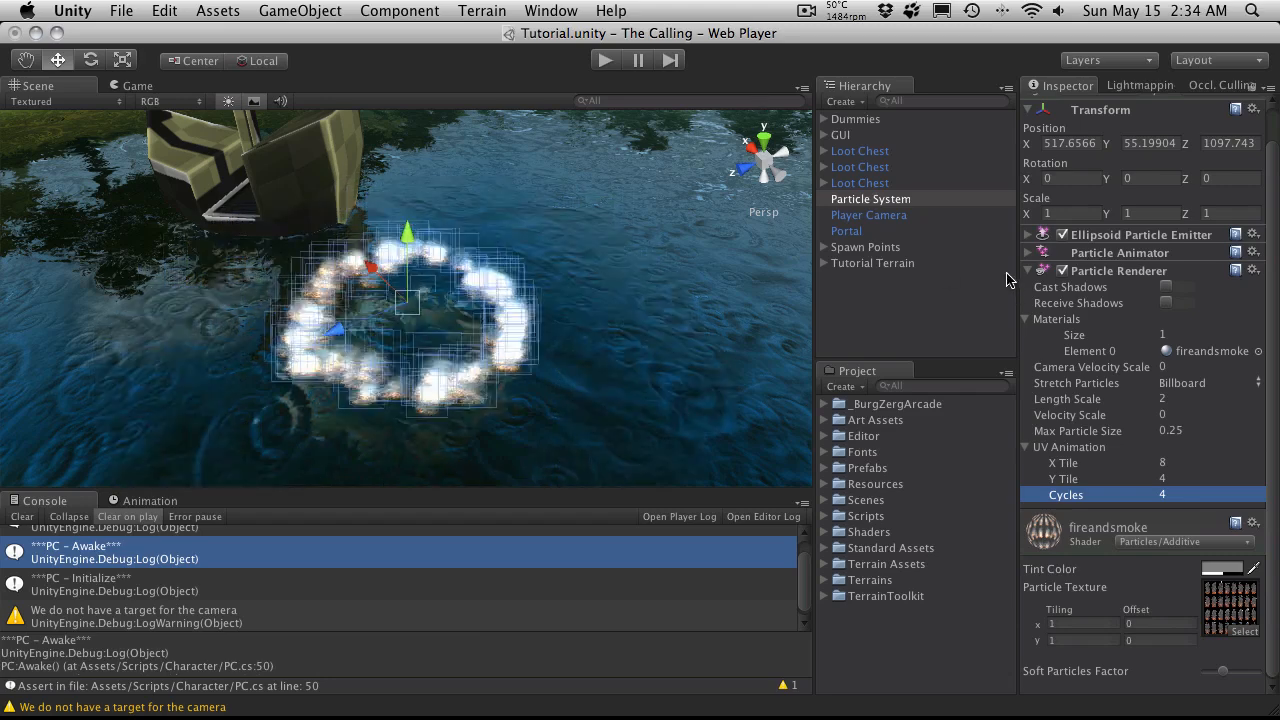
{"action": "left_click", "coordinate": [899, 349]}
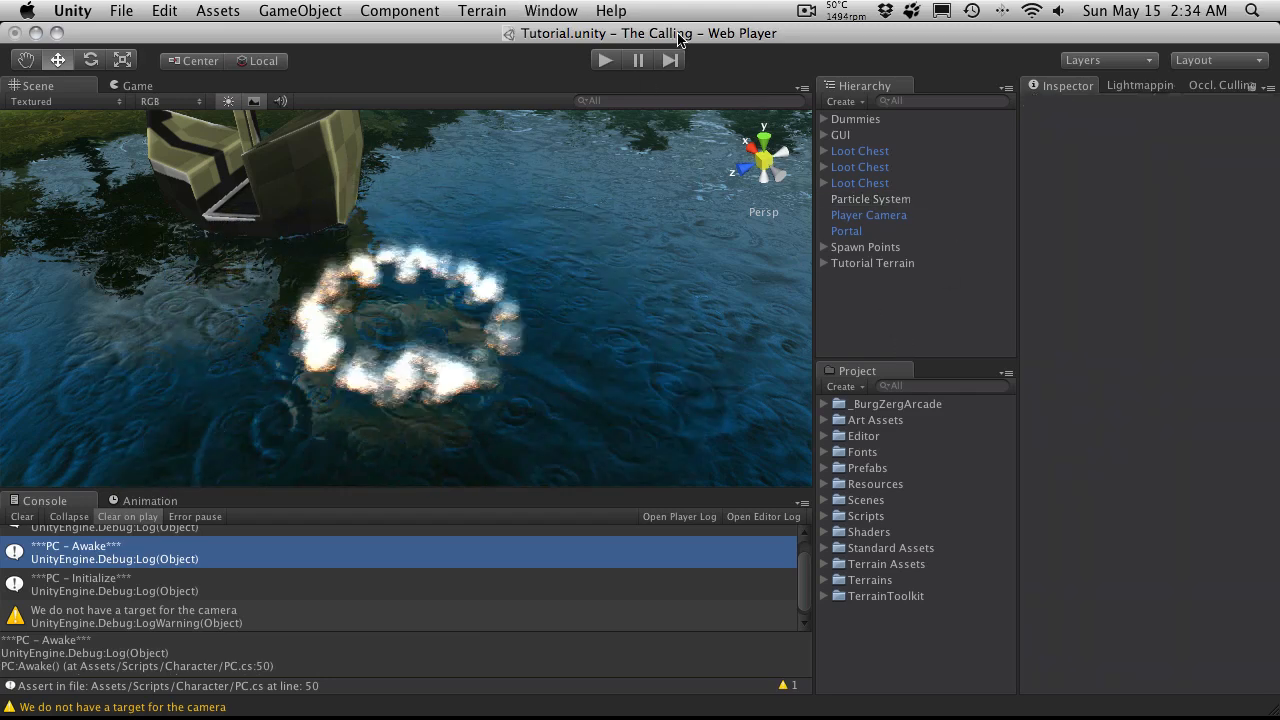
Step: Play the scene, run the character past the portal and along the shore to examine the particle ring by the boat, and stop playback
{"action": "left_click", "coordinate": [603, 61]}
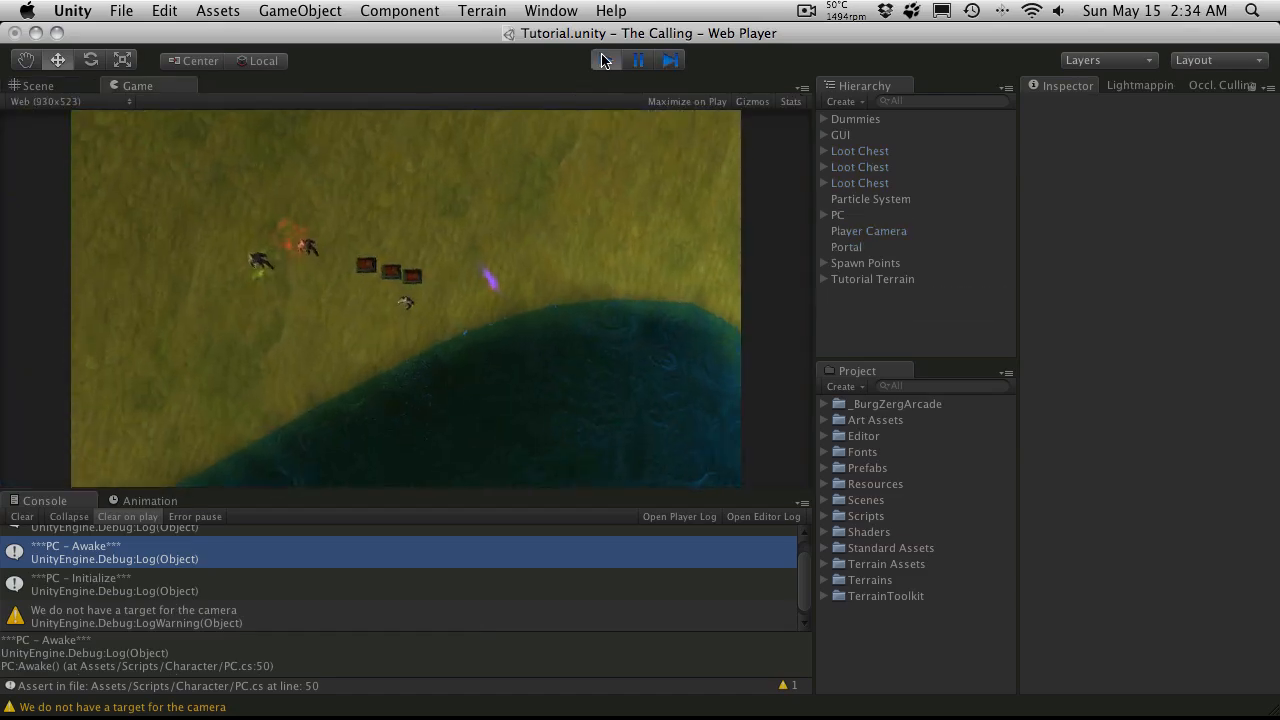
{"action": "key", "text": "a"}
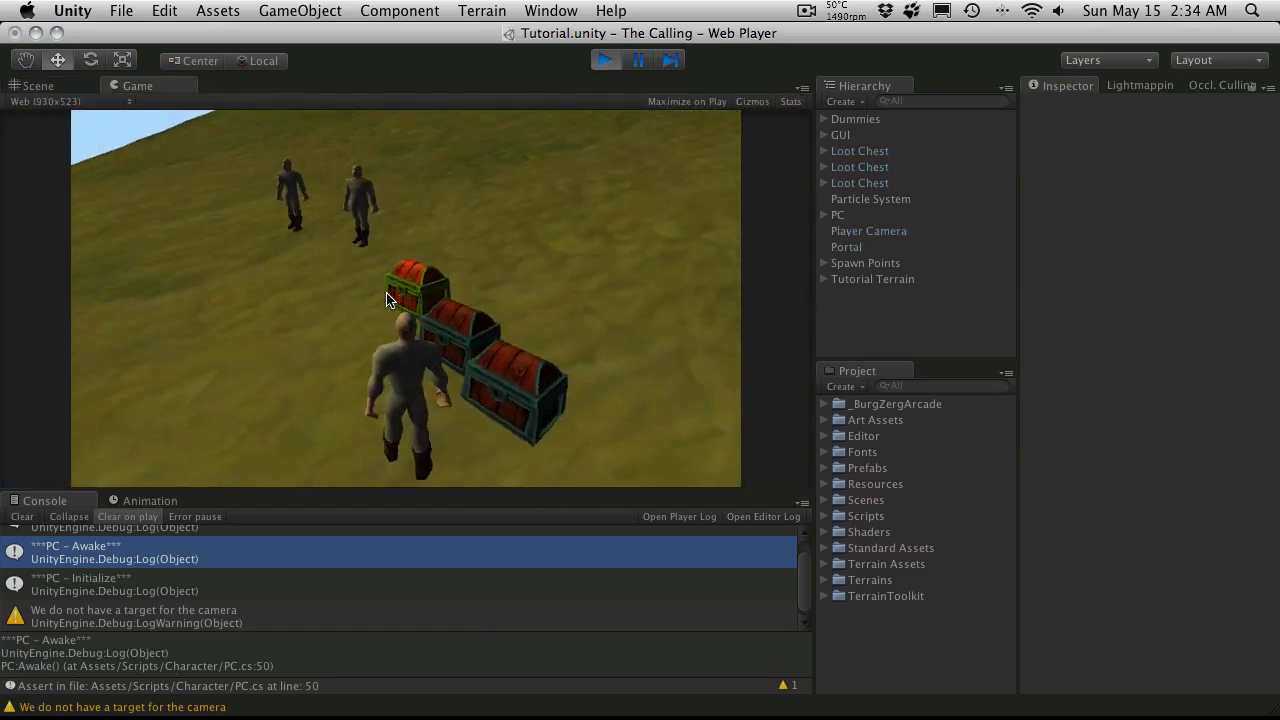
{"action": "key", "text": "d"}
{"action": "key", "text": "w"}
{"action": "key", "text": "a"}
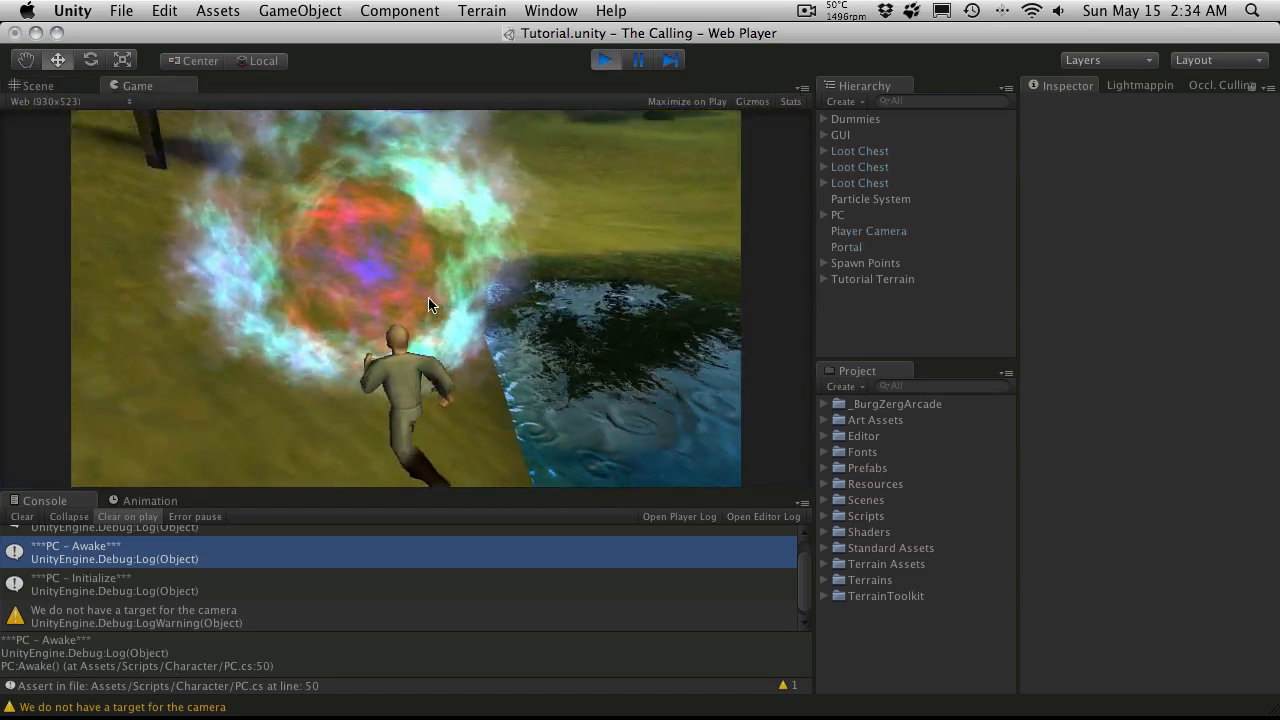
{"action": "key", "text": "d"}
{"action": "key", "text": "d"}
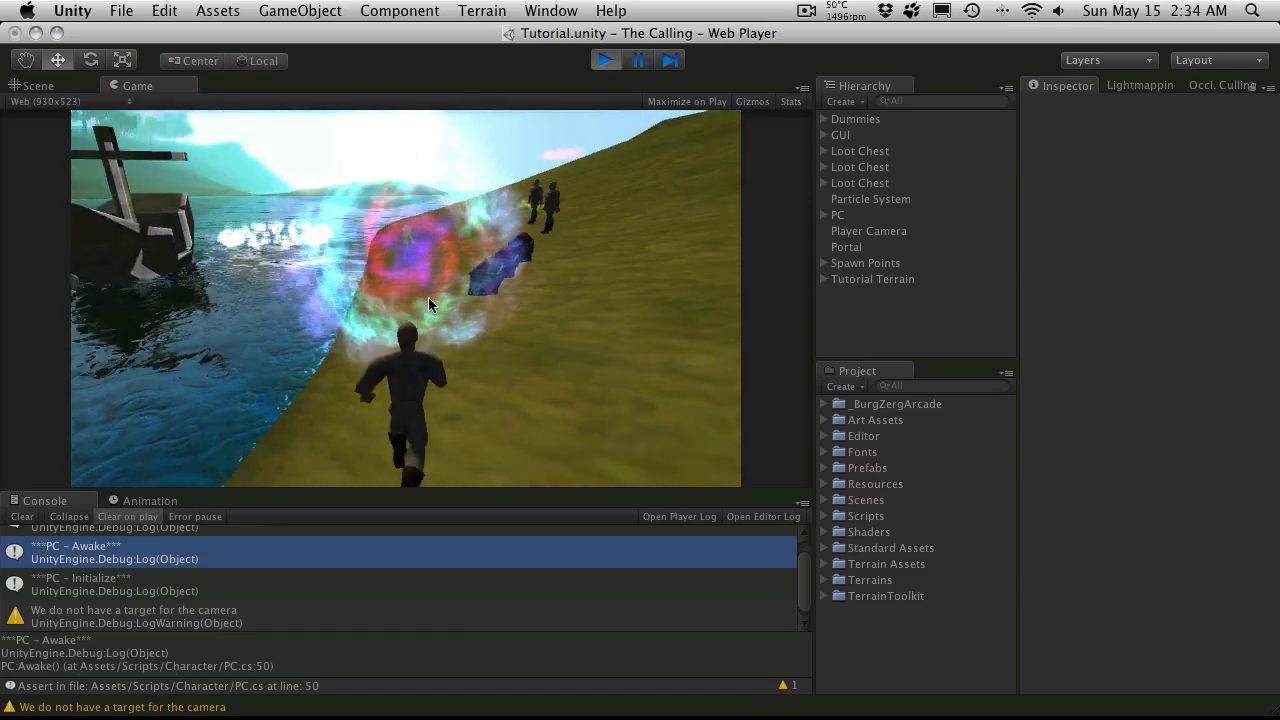
{"action": "key", "text": "a"}
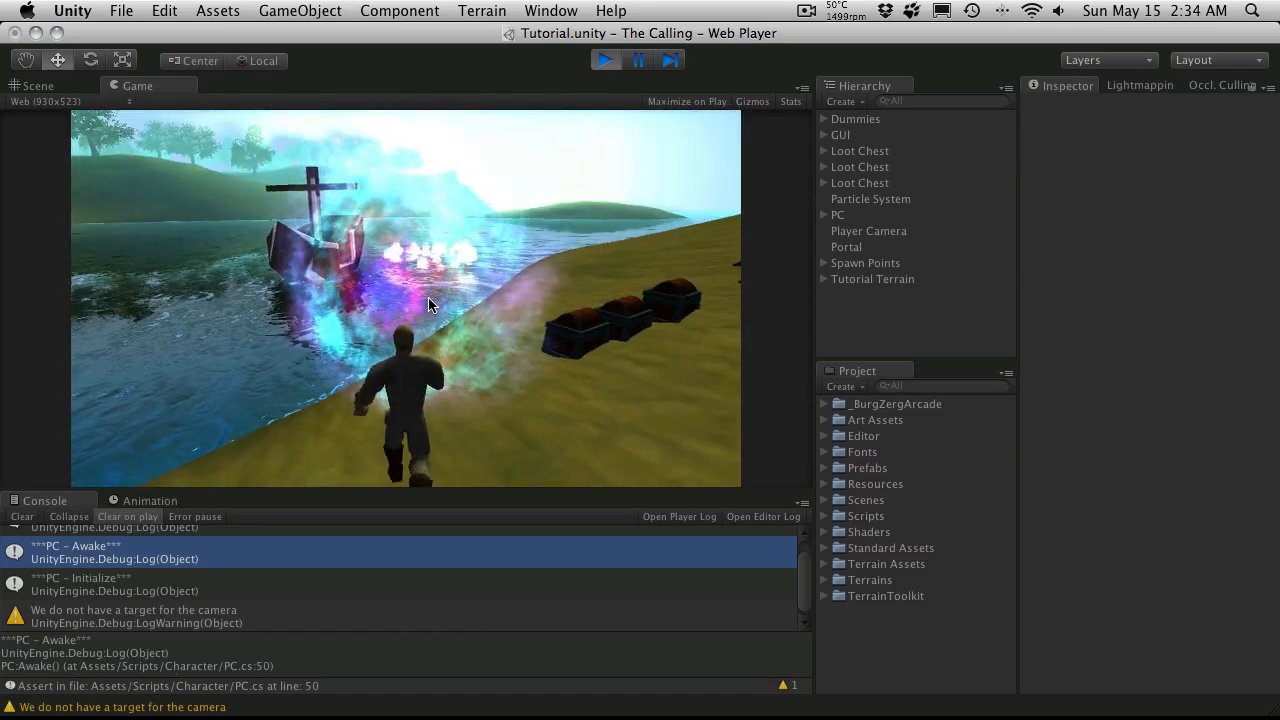
{"action": "key", "text": "d"}
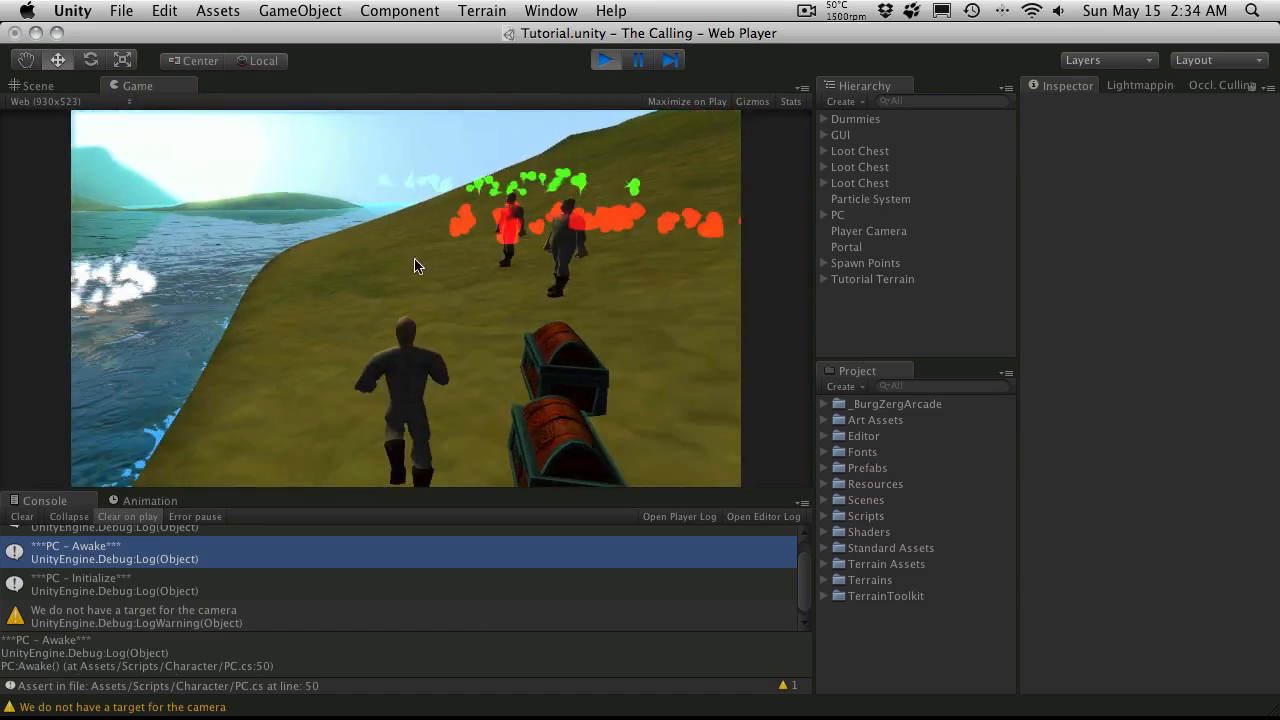
{"action": "key", "text": "d"}
{"action": "key", "text": "d"}
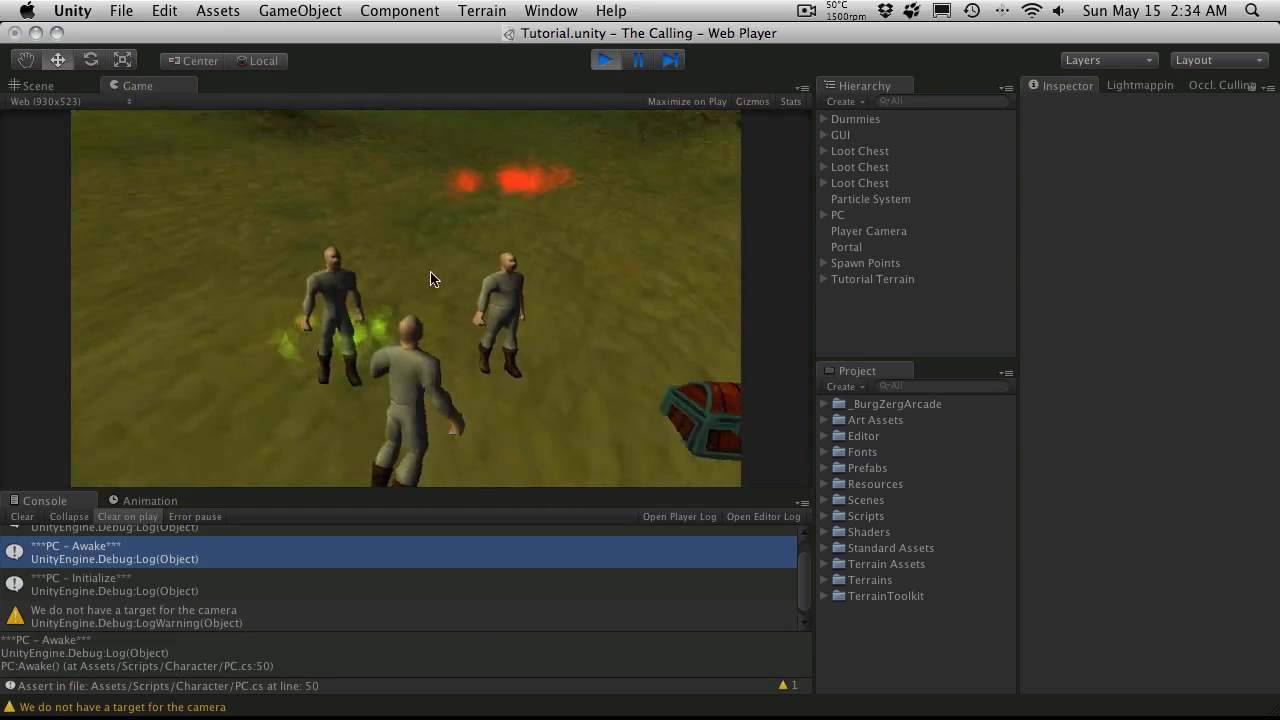
{"action": "key", "text": "d"}
{"action": "key", "text": "d"}
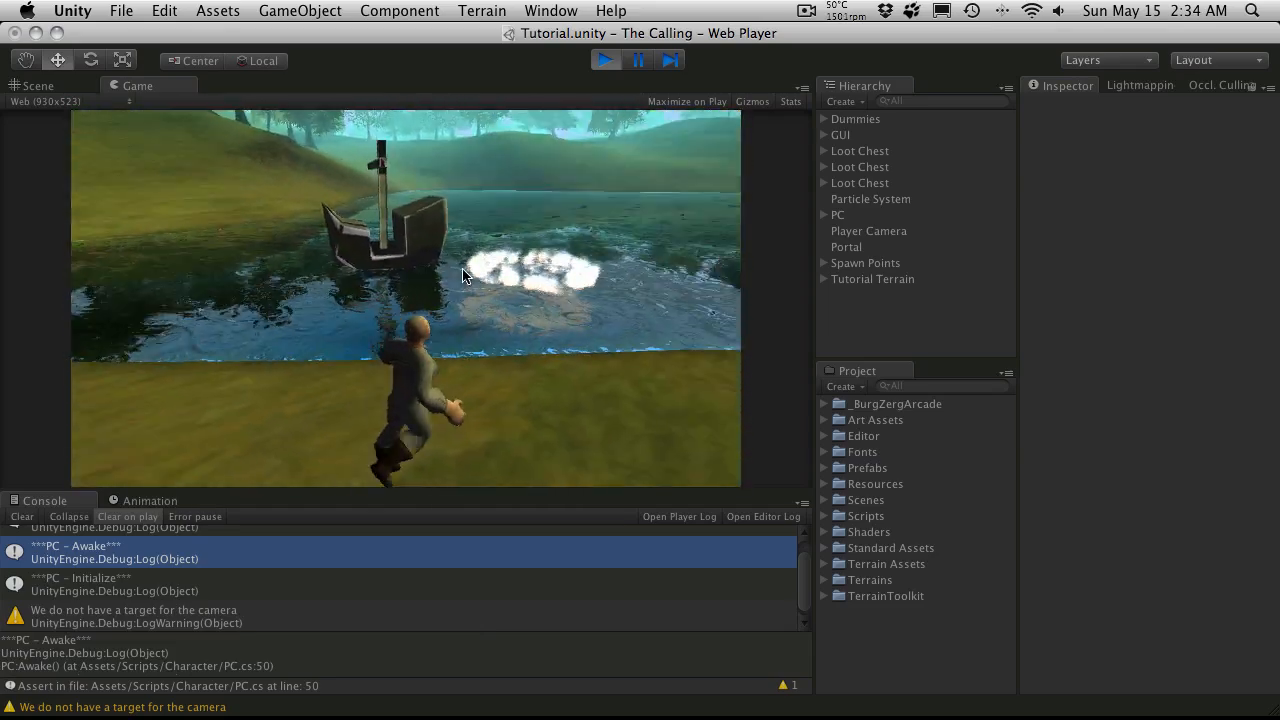
{"action": "key", "text": "a"}
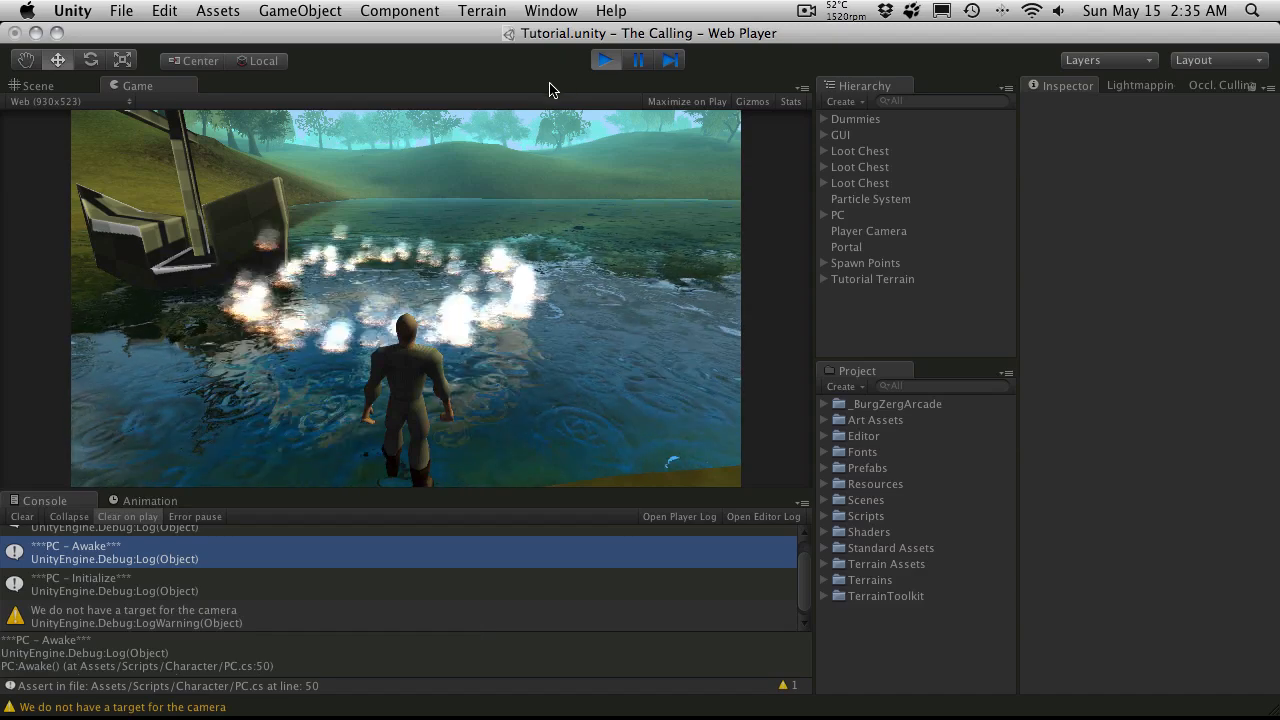
{"action": "key", "text": "a"}
{"action": "key", "text": "w"}
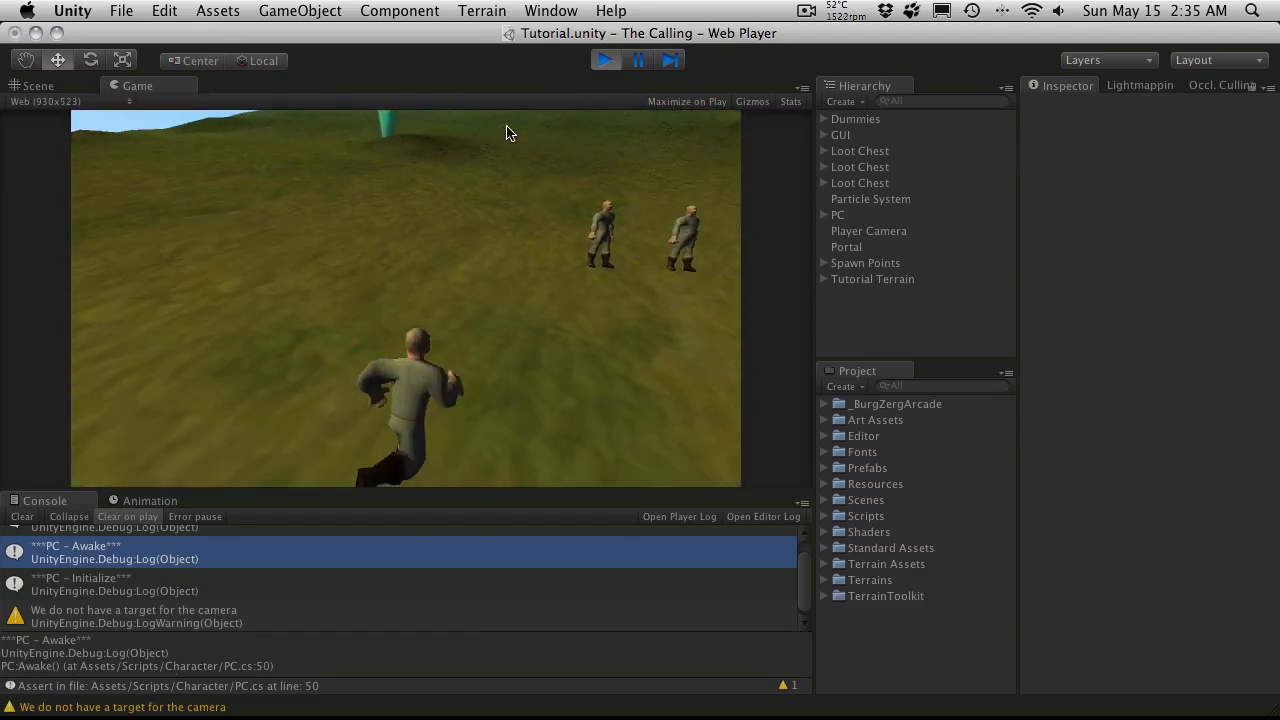
{"action": "key", "text": "d"}
{"action": "left_click", "coordinate": [604, 62]}
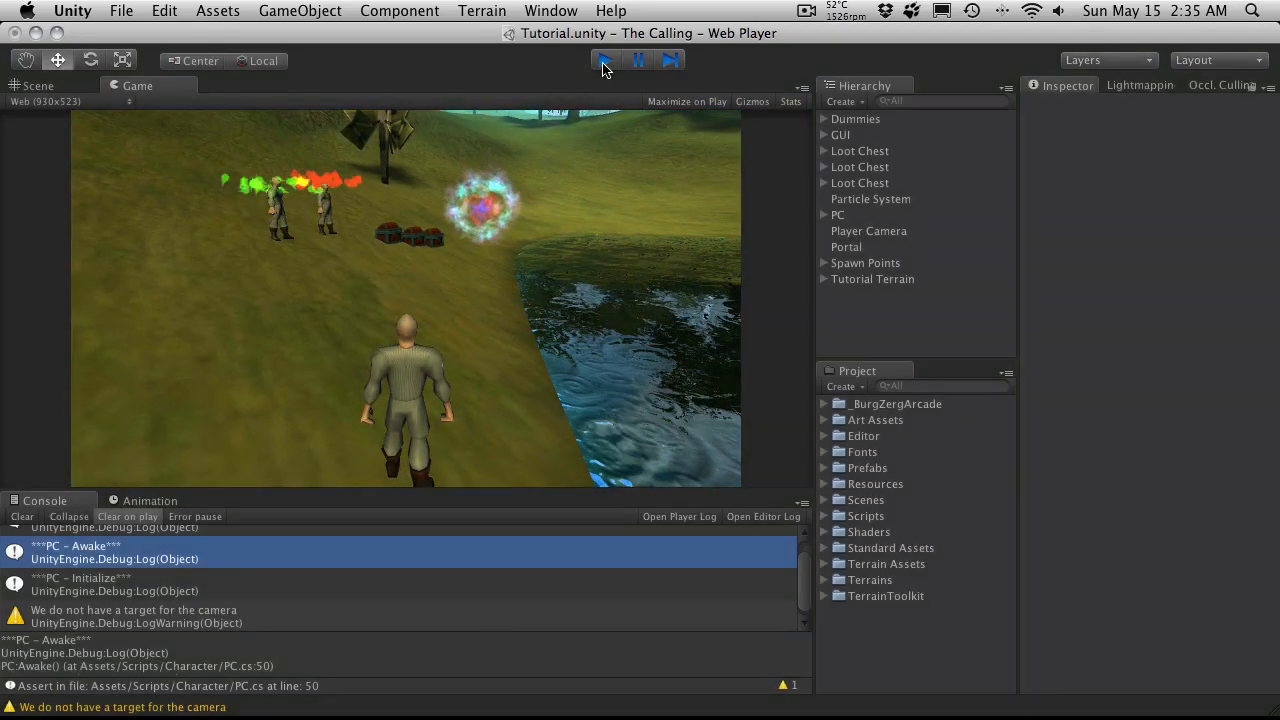
Step: Minimize Unity, switch to Chrome and review the Support Resources page of the Unity website down to Unity Extensions
{"action": "left_click", "coordinate": [36, 33]}
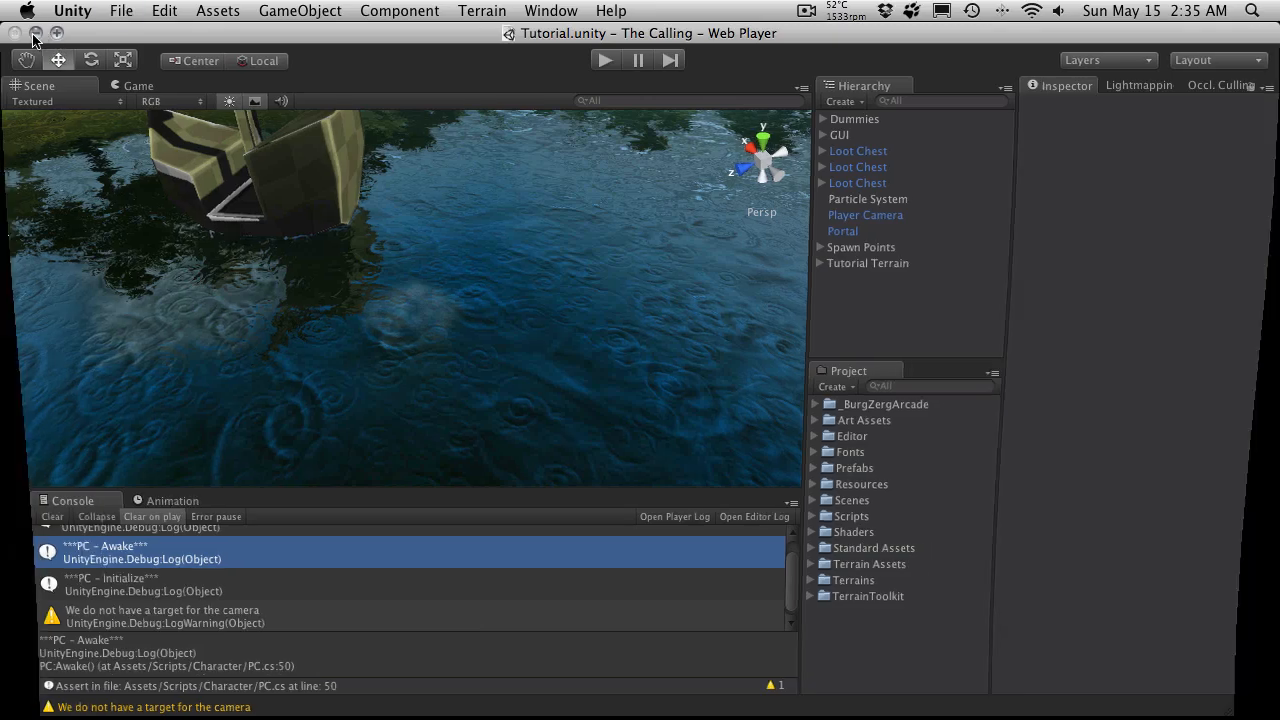
{"action": "mouse_move", "coordinate": [270, 700]}
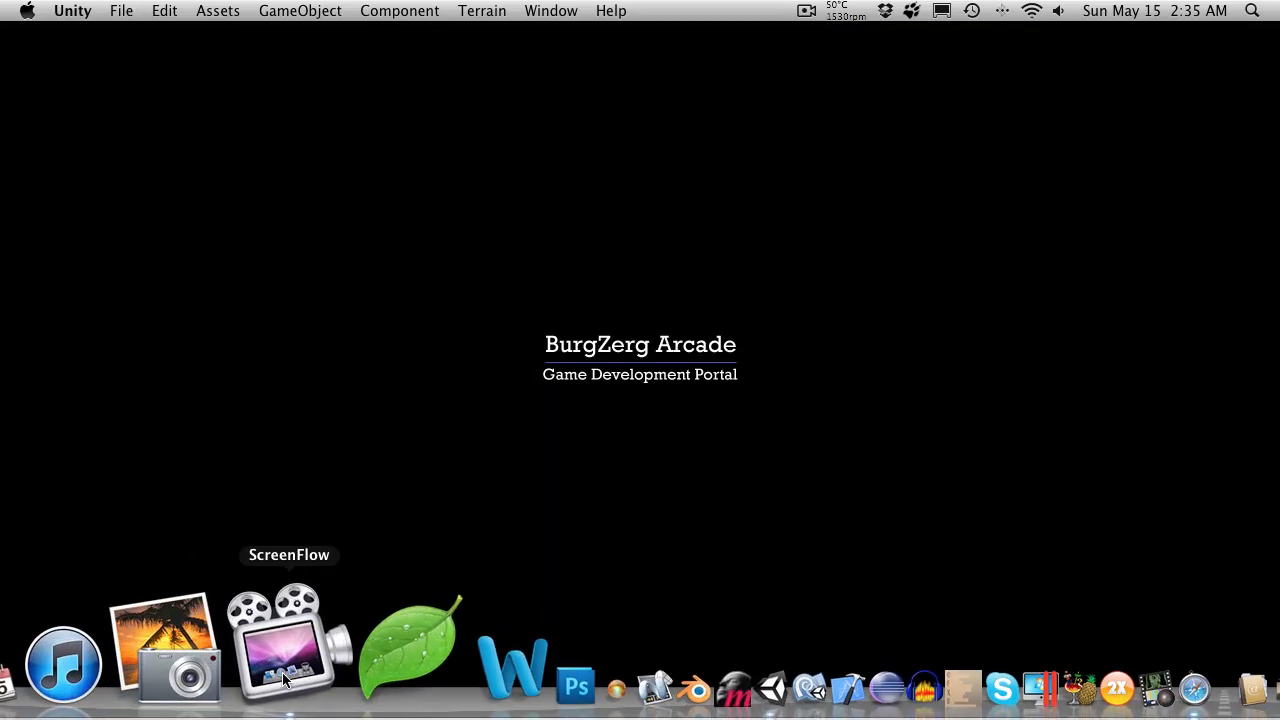
{"action": "left_click", "coordinate": [130, 676]}
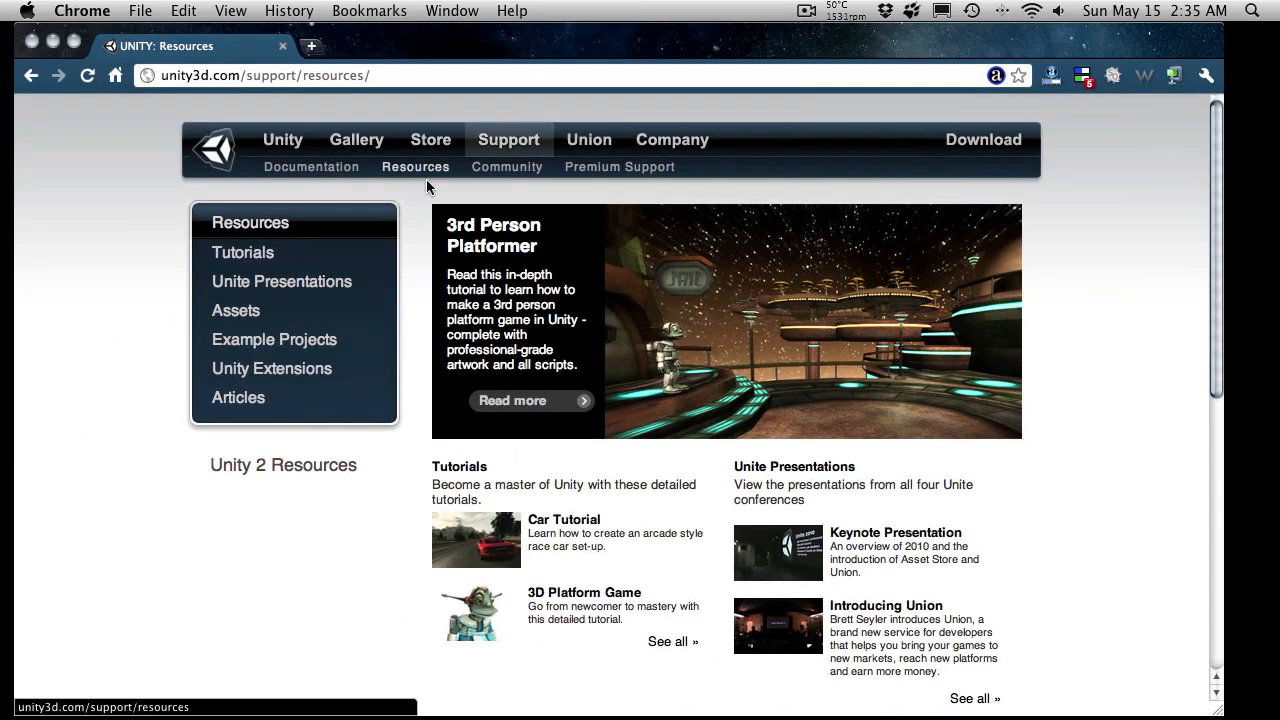
{"action": "left_click", "coordinate": [435, 168]}
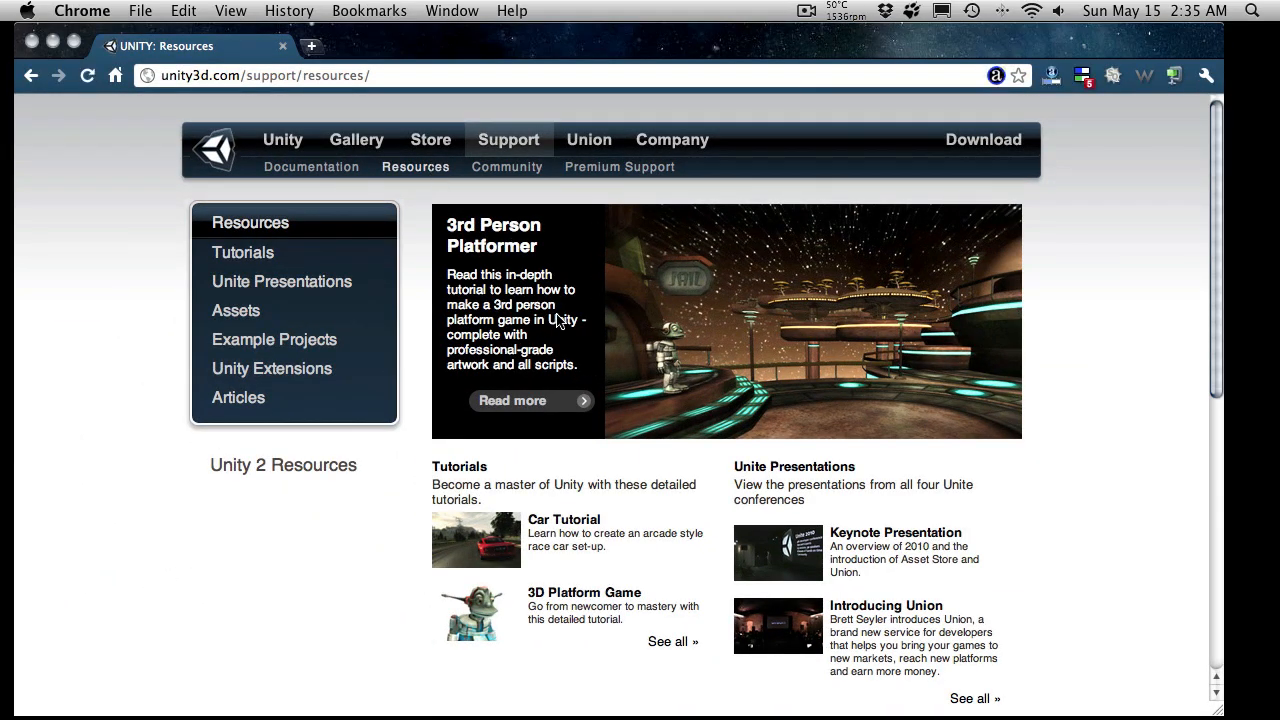
{"action": "scroll", "coordinate": [337, 460], "scroll_direction": "down", "scroll_amount": 10}
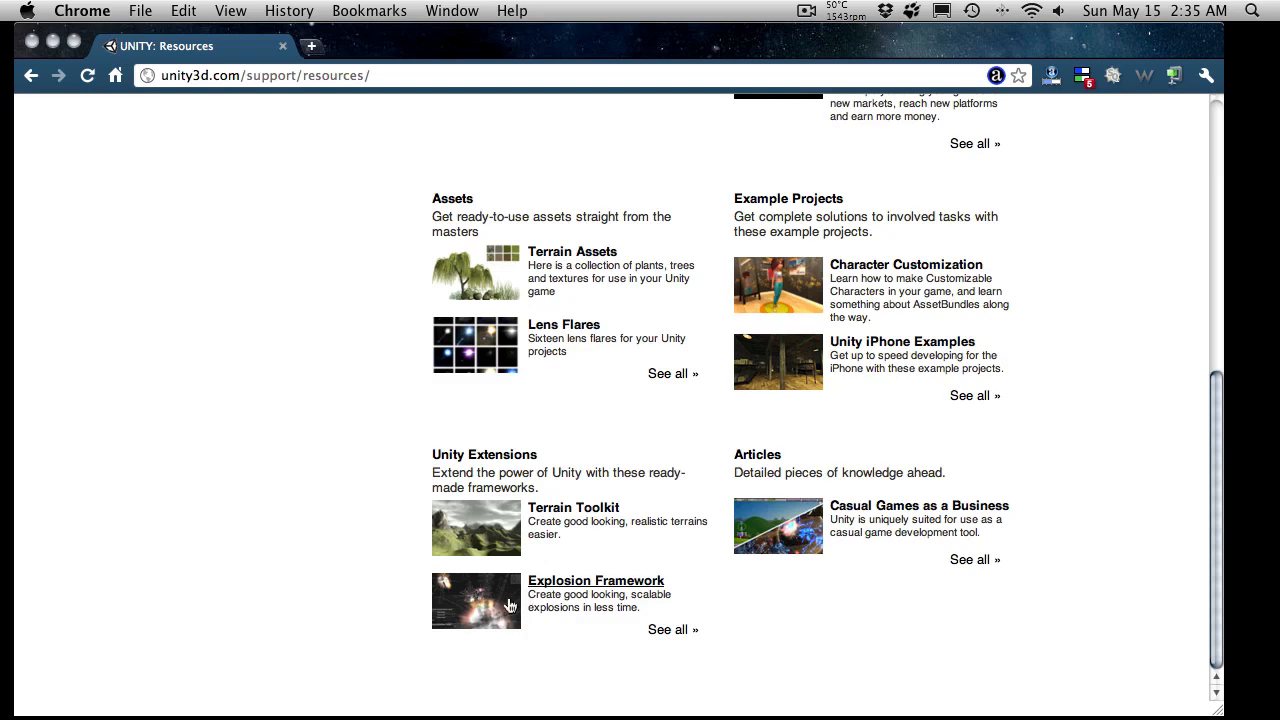
{"action": "scroll", "coordinate": [540, 548], "scroll_direction": "up", "scroll_amount": 2}
{"action": "scroll", "coordinate": [540, 548], "scroll_direction": "up", "scroll_amount": 2}
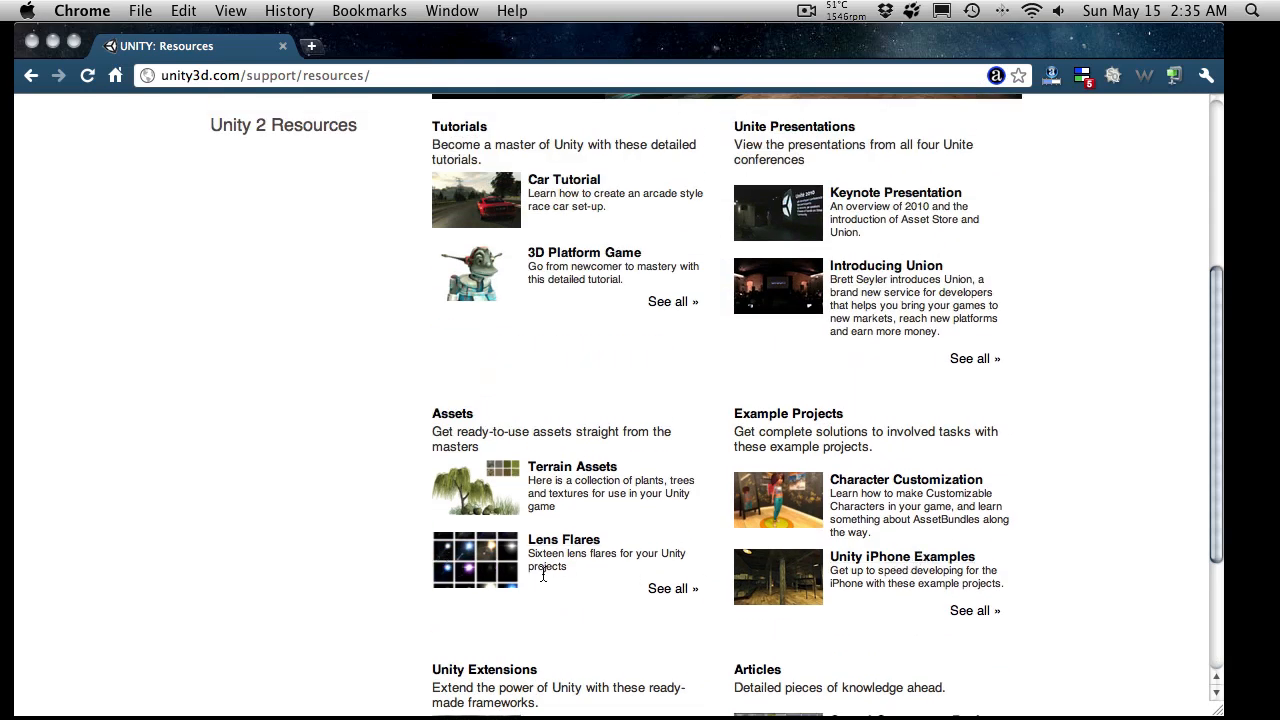
{"action": "scroll", "coordinate": [500, 563], "scroll_direction": "up", "scroll_amount": 5}
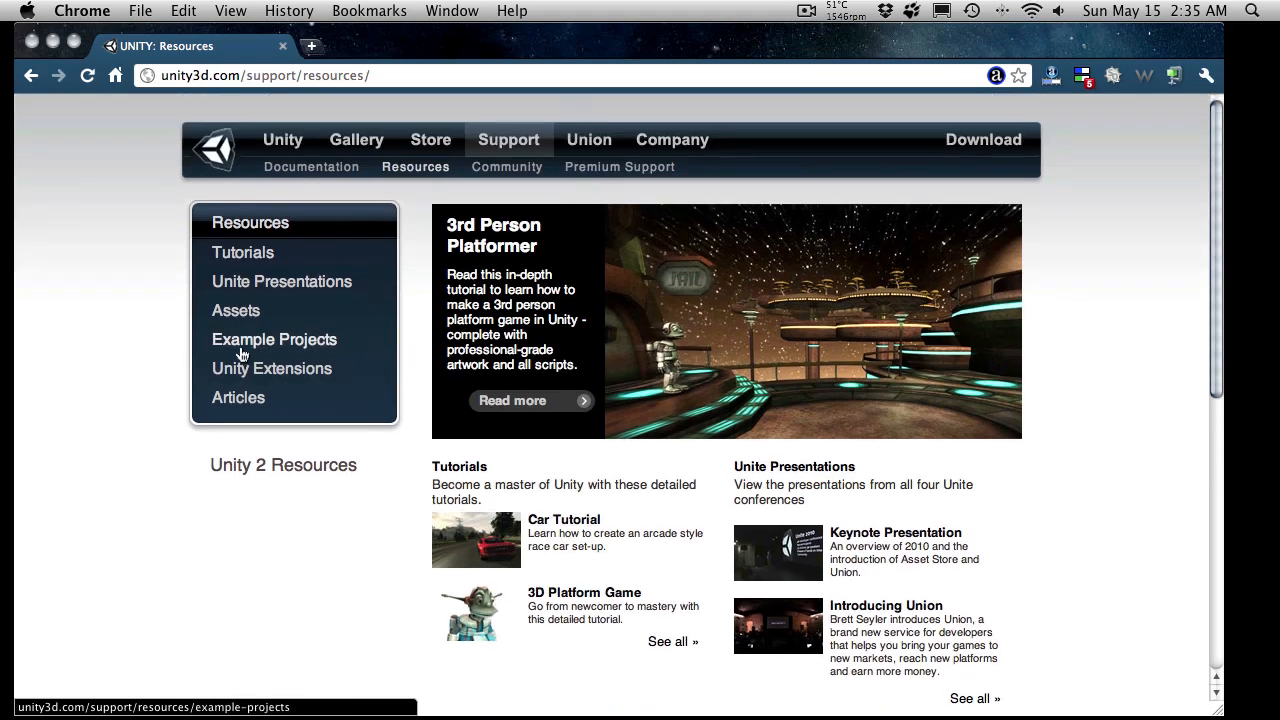
Step: Open the Tutorials section of the Unity resources and look through the tutorials offered
{"action": "left_click", "coordinate": [268, 255]}
{"action": "scroll", "coordinate": [614, 491], "scroll_direction": "down", "scroll_amount": 3}
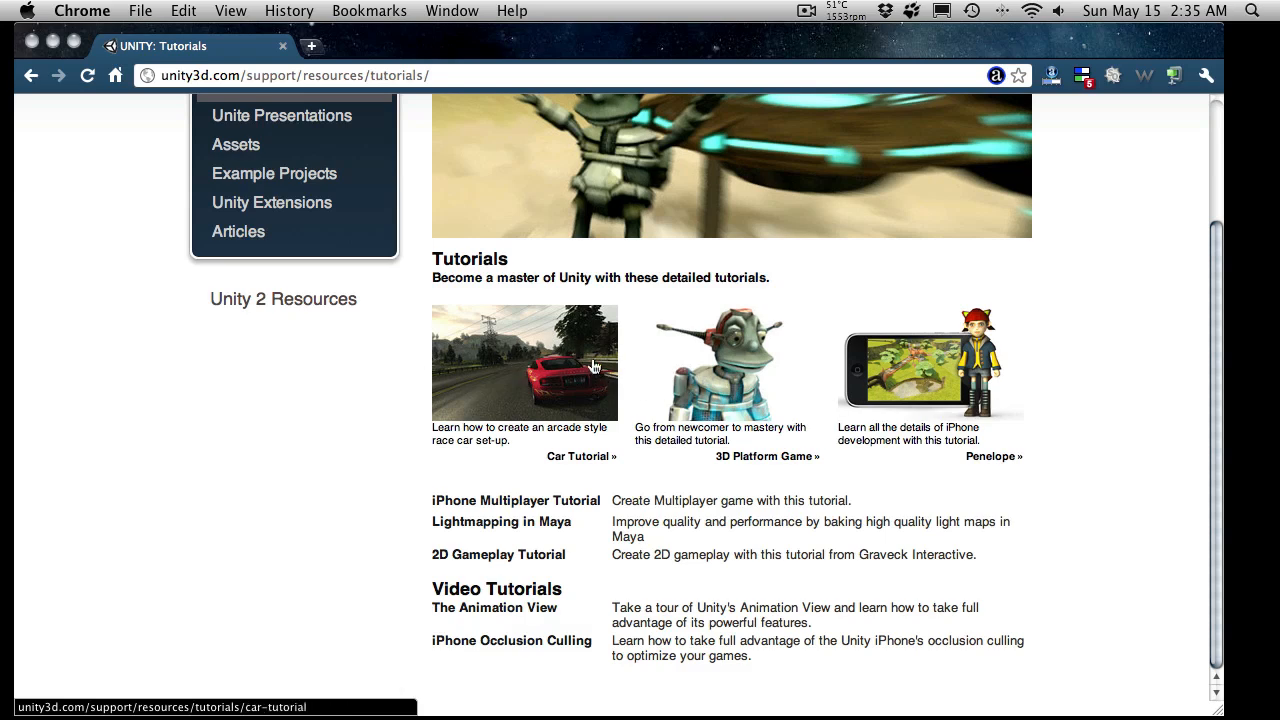
{"action": "scroll", "coordinate": [309, 234], "scroll_direction": "up", "scroll_amount": 1}
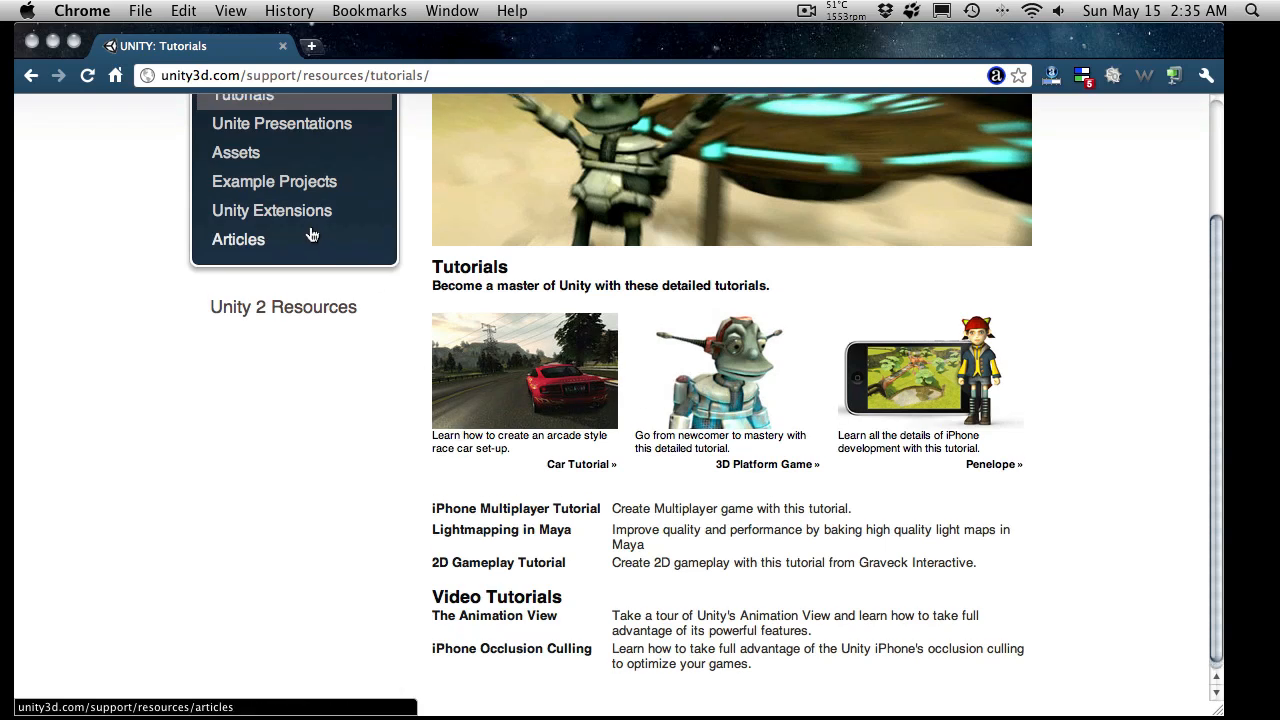
Step: Open the Unite Presentations section and review the page of the particle systems talk listed under Unite '07 Presentations
{"action": "left_click", "coordinate": [319, 136]}
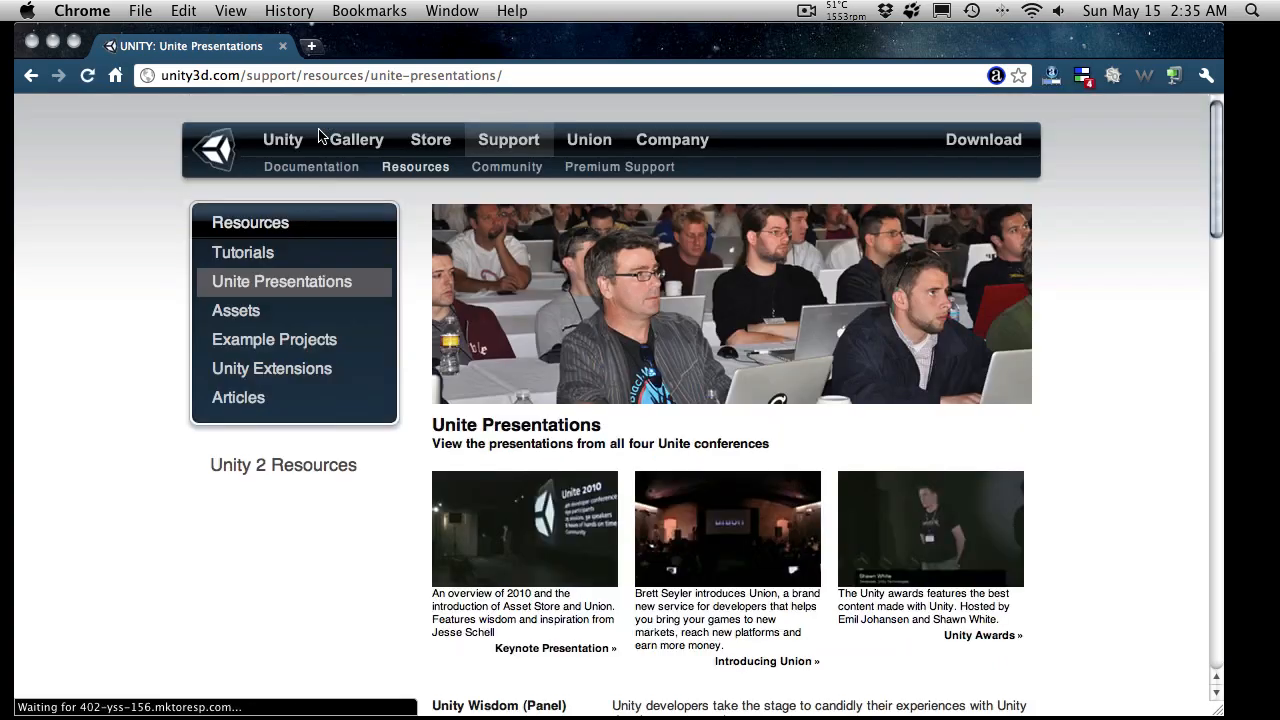
{"action": "scroll", "coordinate": [491, 337], "scroll_direction": "down", "scroll_amount": 12}
{"action": "scroll", "coordinate": [903, 366], "scroll_direction": "down", "scroll_amount": 10}
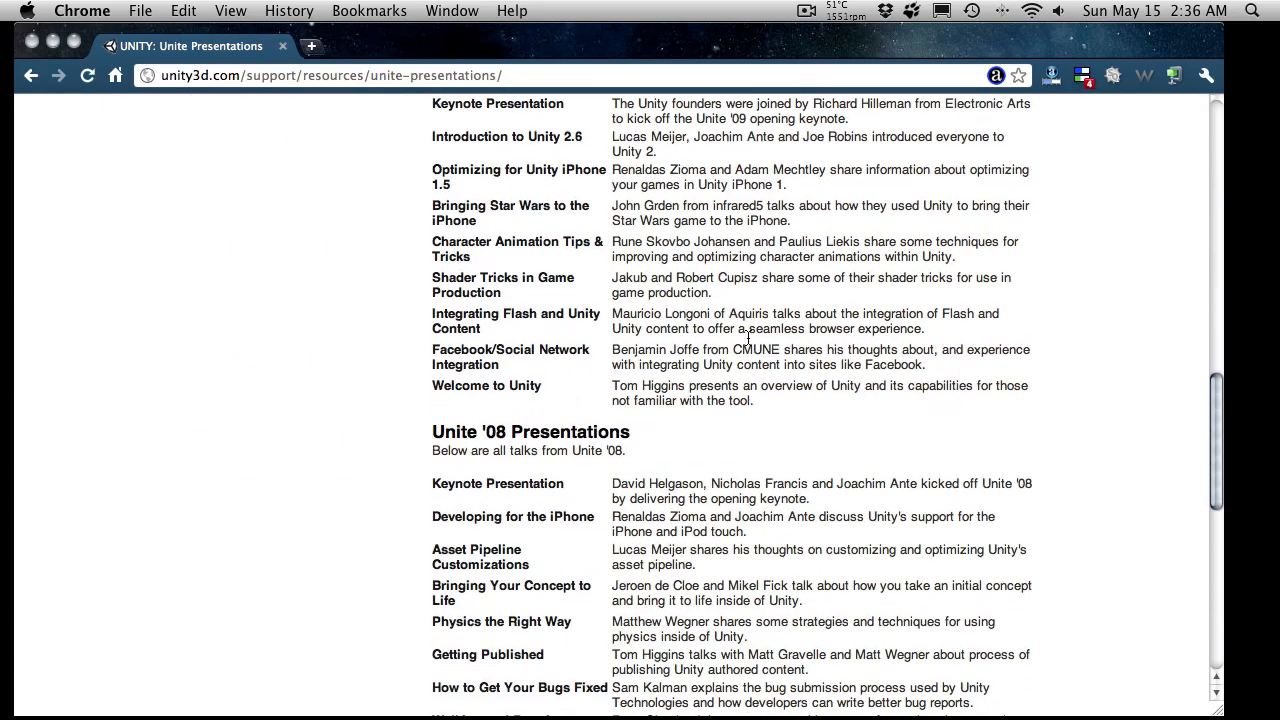
{"action": "scroll", "coordinate": [636, 330], "scroll_direction": "down", "scroll_amount": 1}
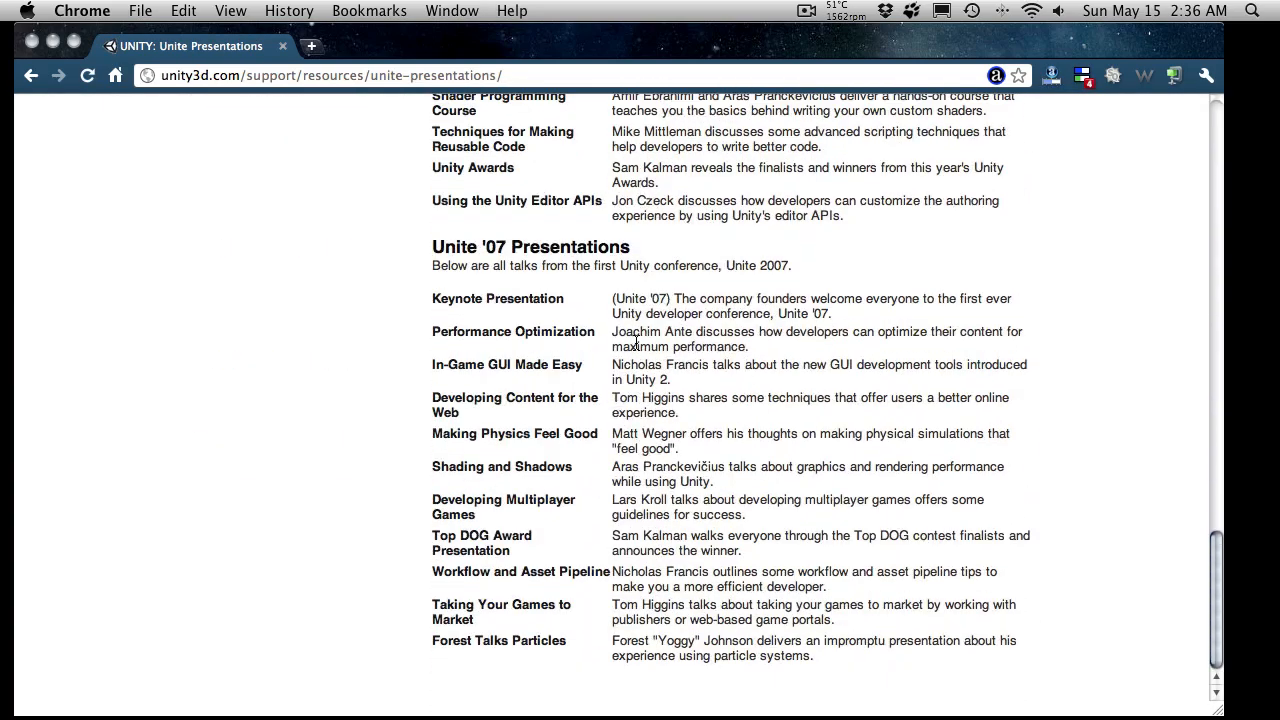
{"action": "left_click", "coordinate": [543, 645]}
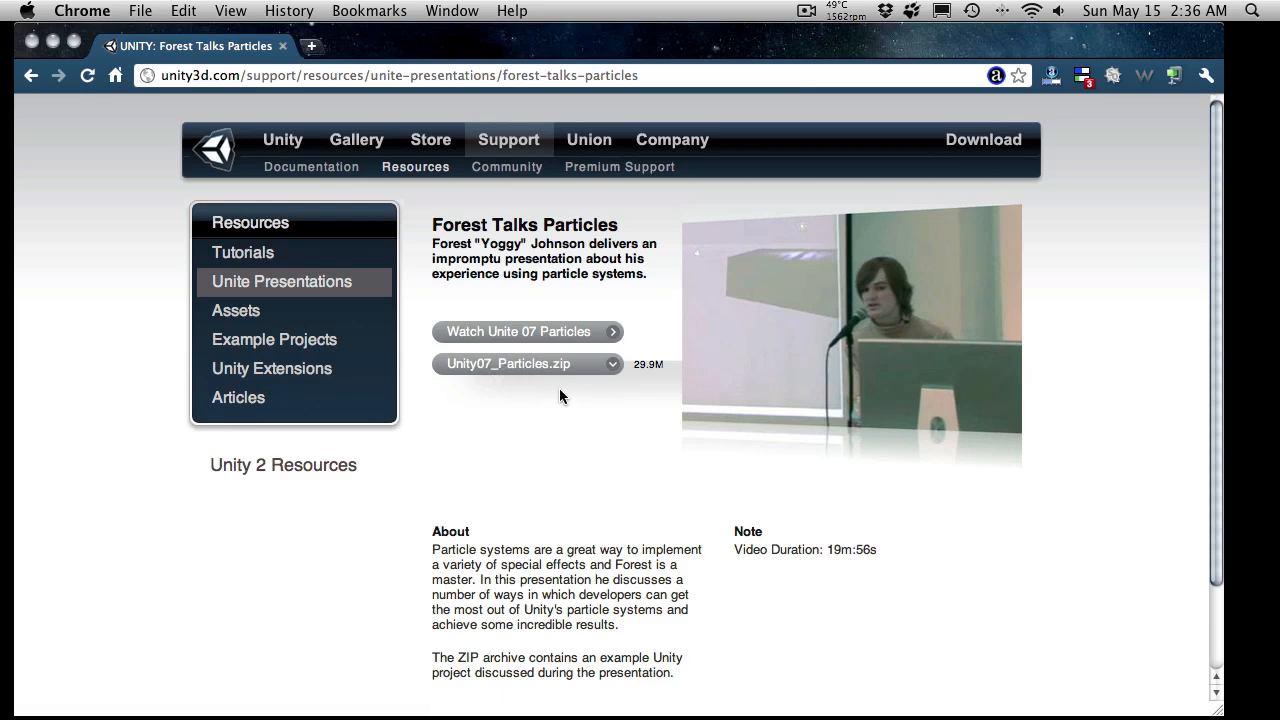
{"action": "scroll", "coordinate": [610, 440], "scroll_direction": "down", "scroll_amount": 3}
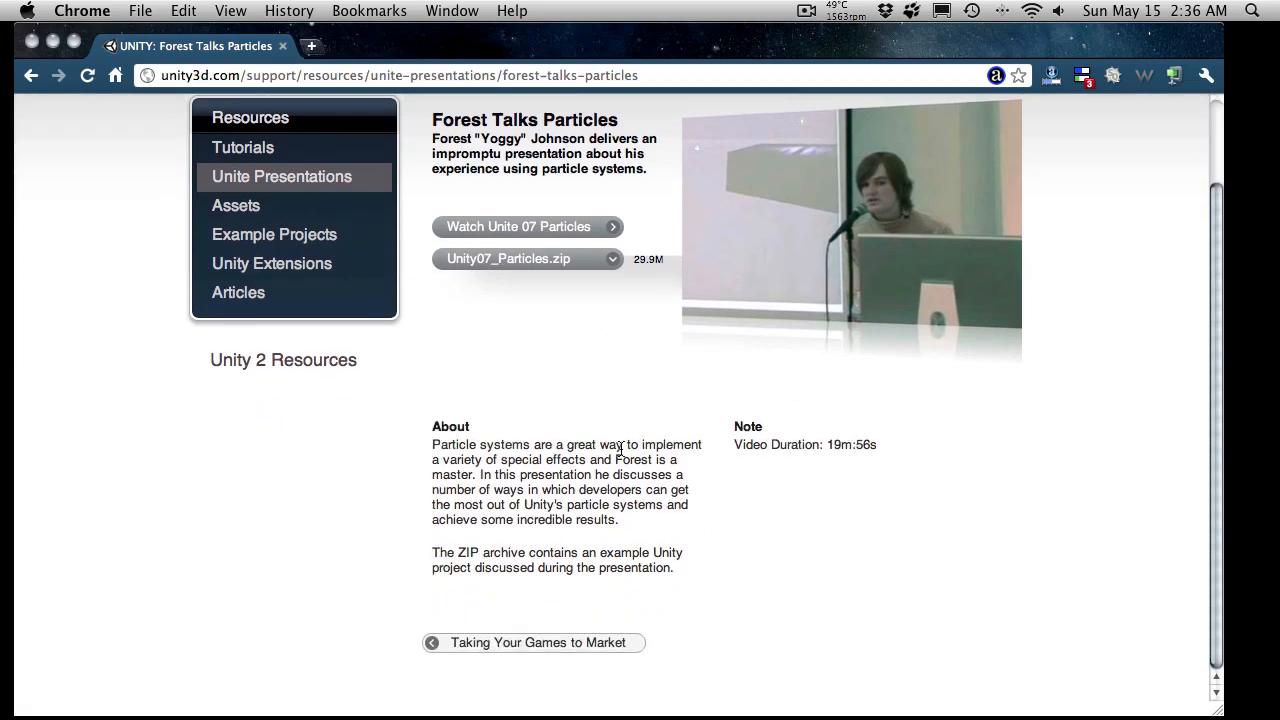
{"action": "scroll", "coordinate": [621, 452], "scroll_direction": "up", "scroll_amount": 3}
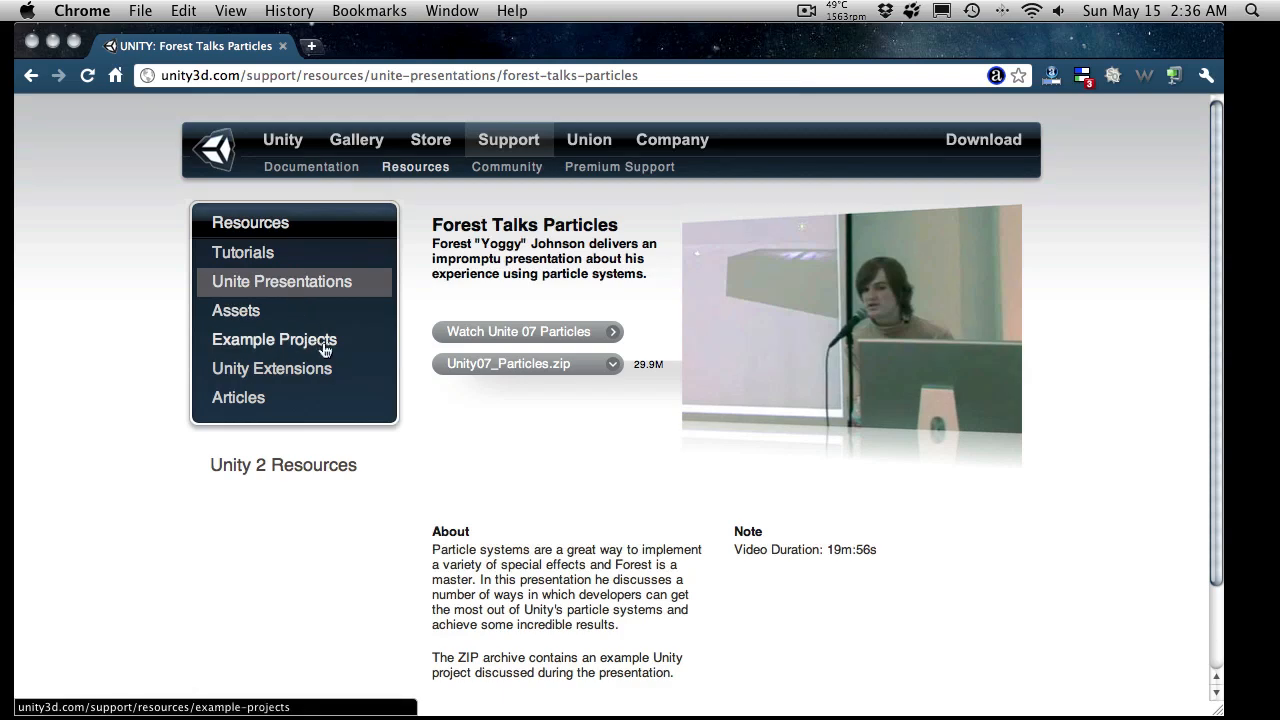
Step: Open the Procedural Examples page among the Unity example projects, and minimize Chrome to return to Unity
{"action": "left_click", "coordinate": [315, 345]}
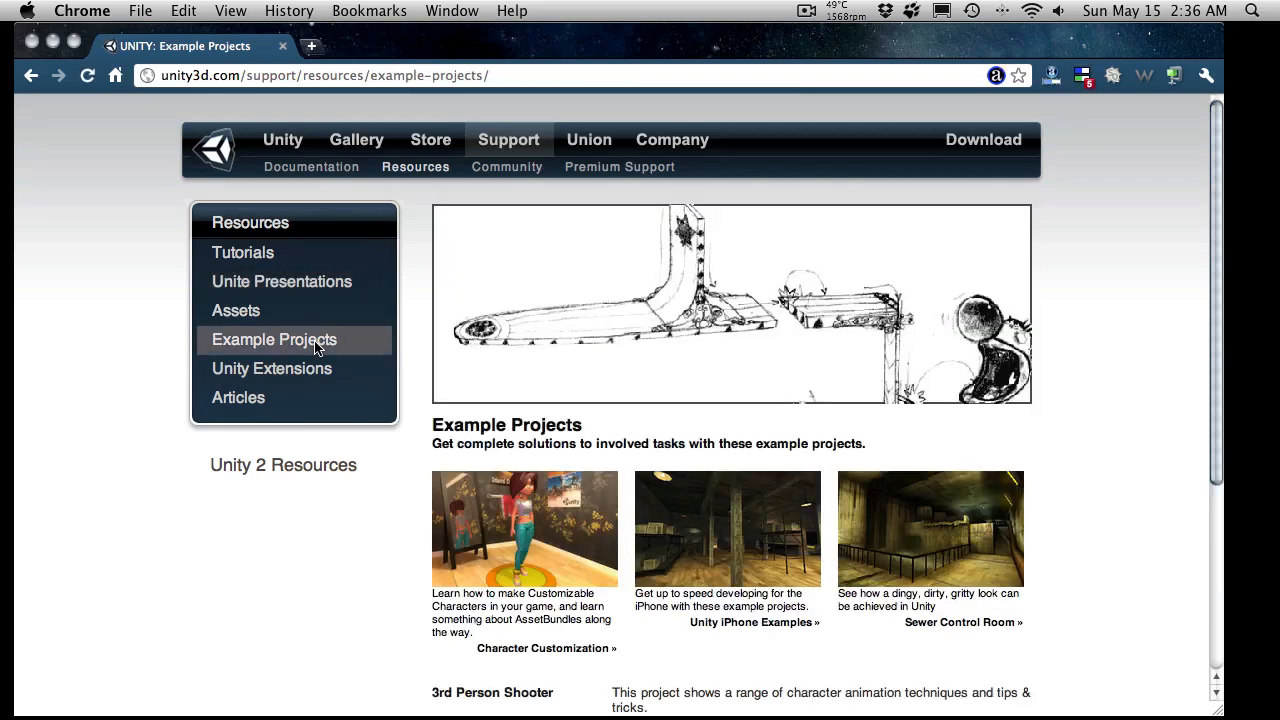
{"action": "scroll", "coordinate": [476, 388], "scroll_direction": "down", "scroll_amount": 5}
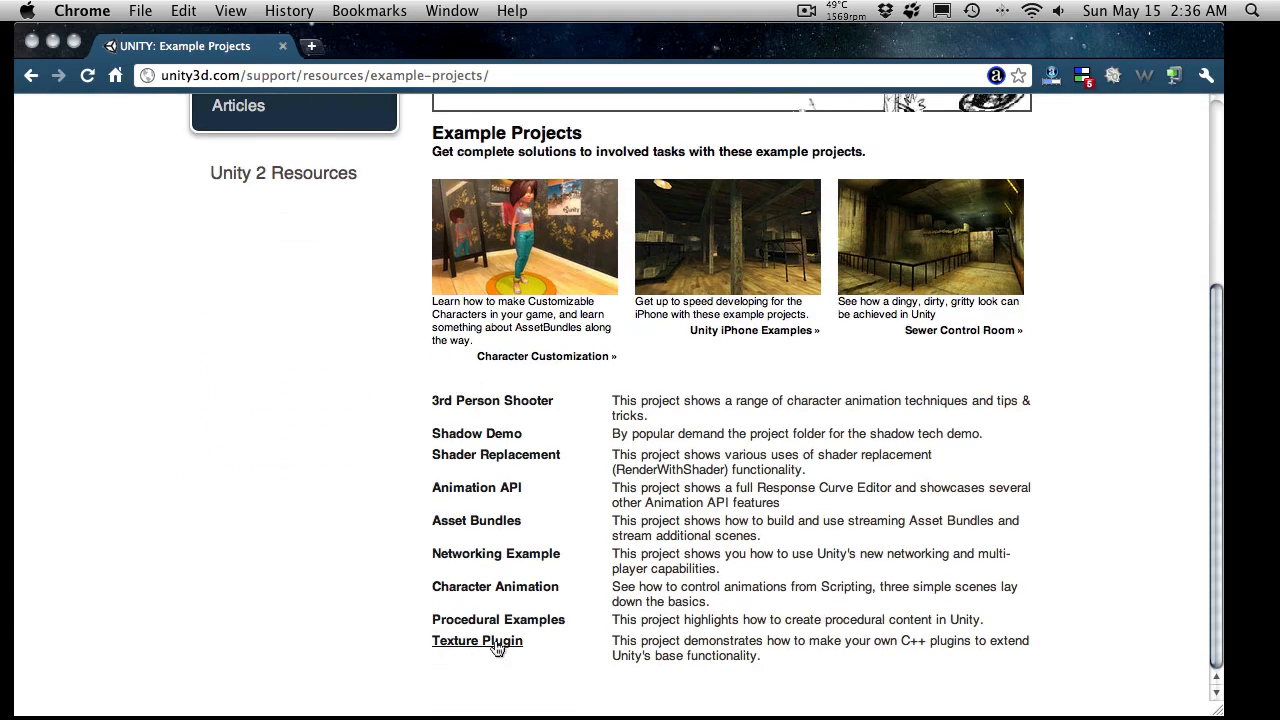
{"action": "left_click", "coordinate": [525, 621]}
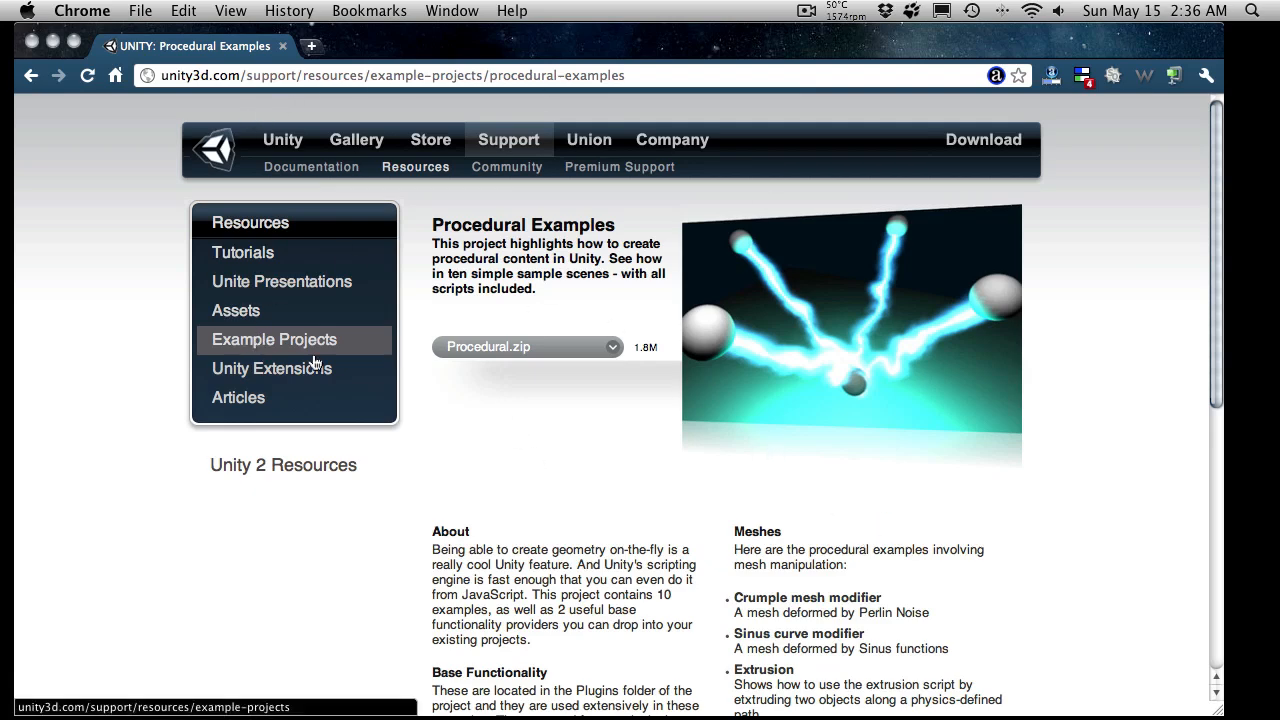
{"action": "left_click", "coordinate": [53, 42]}
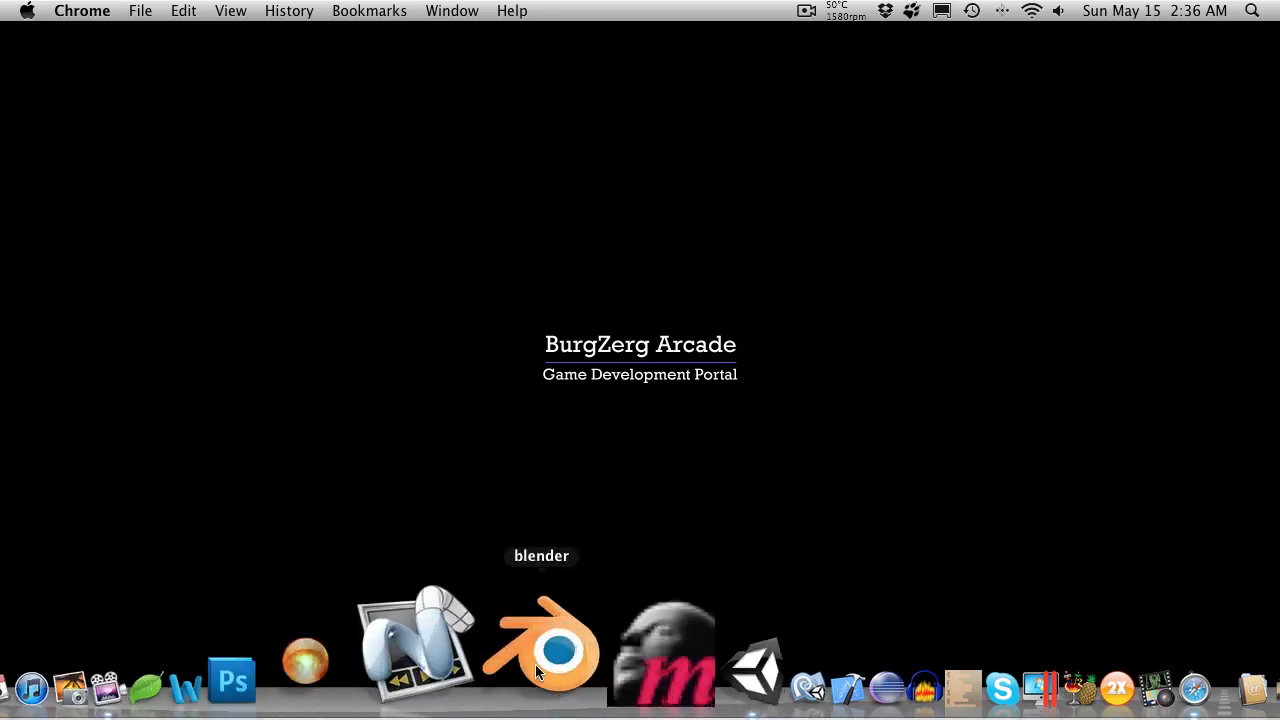
{"action": "left_click", "coordinate": [585, 650]}
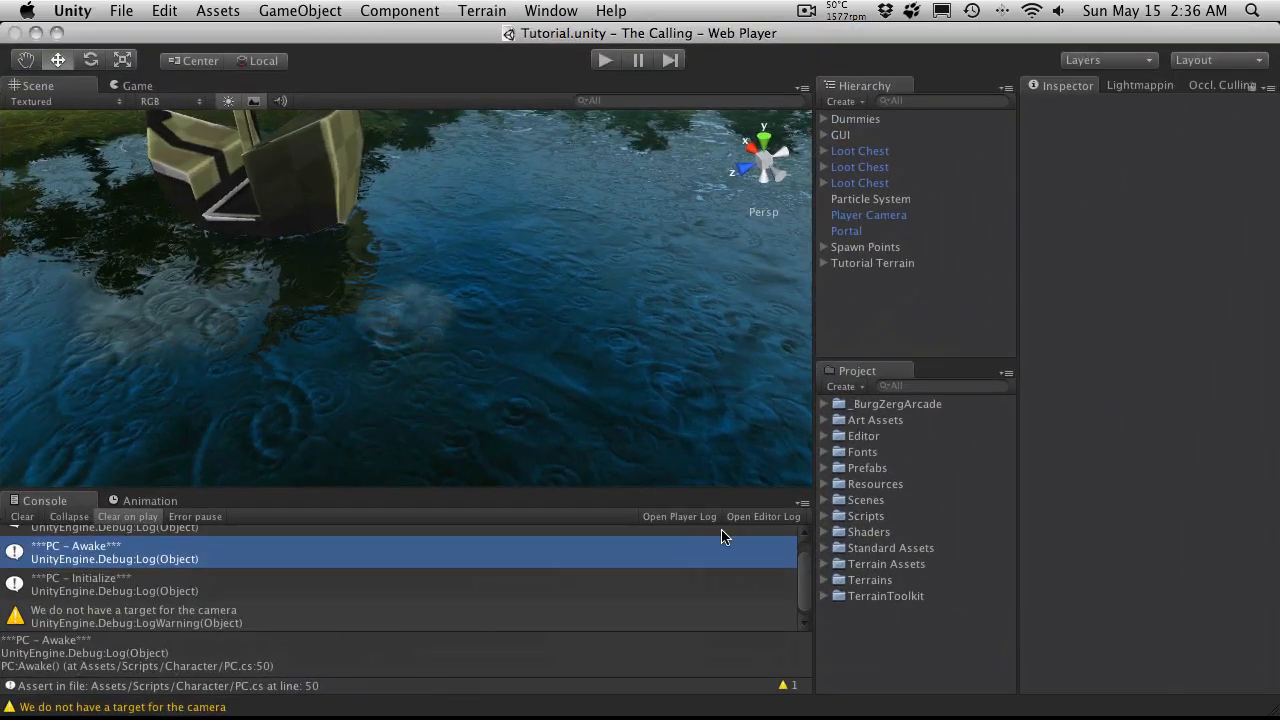
Step: Try to import the standard Particles package into the project
{"action": "right_click", "coordinate": [846, 632]}
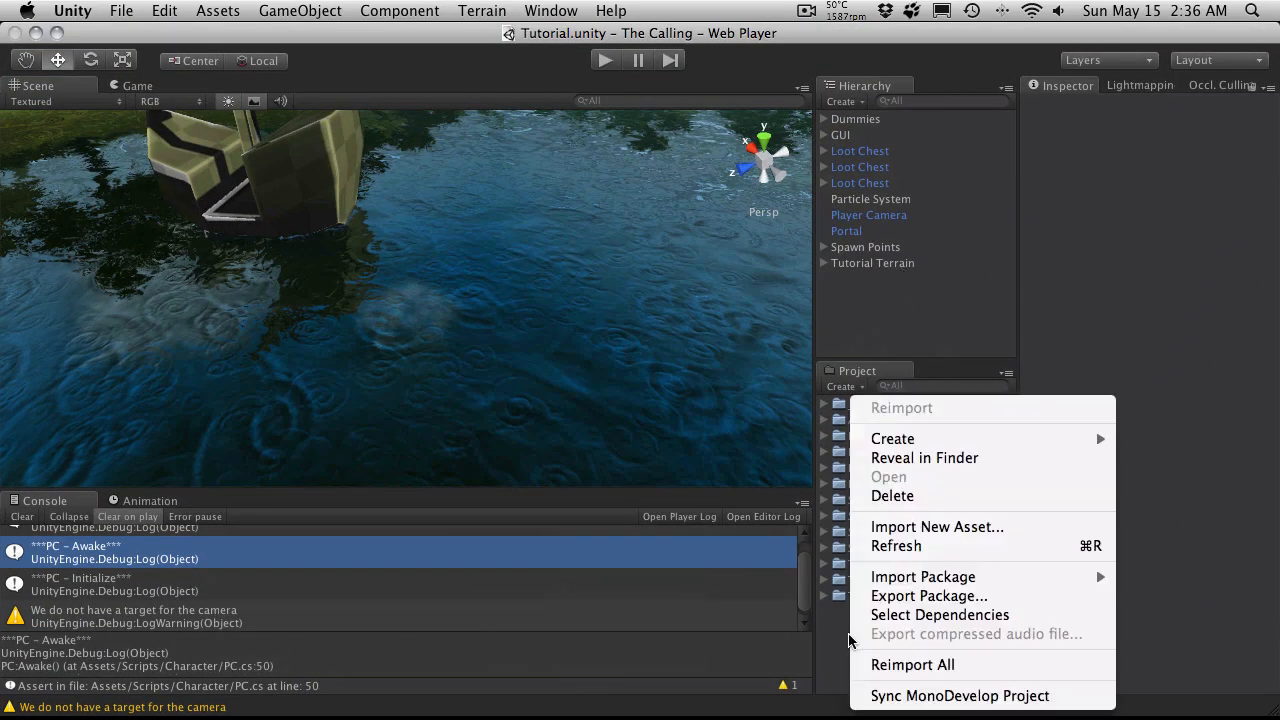
{"action": "mouse_move", "coordinate": [1043, 587]}
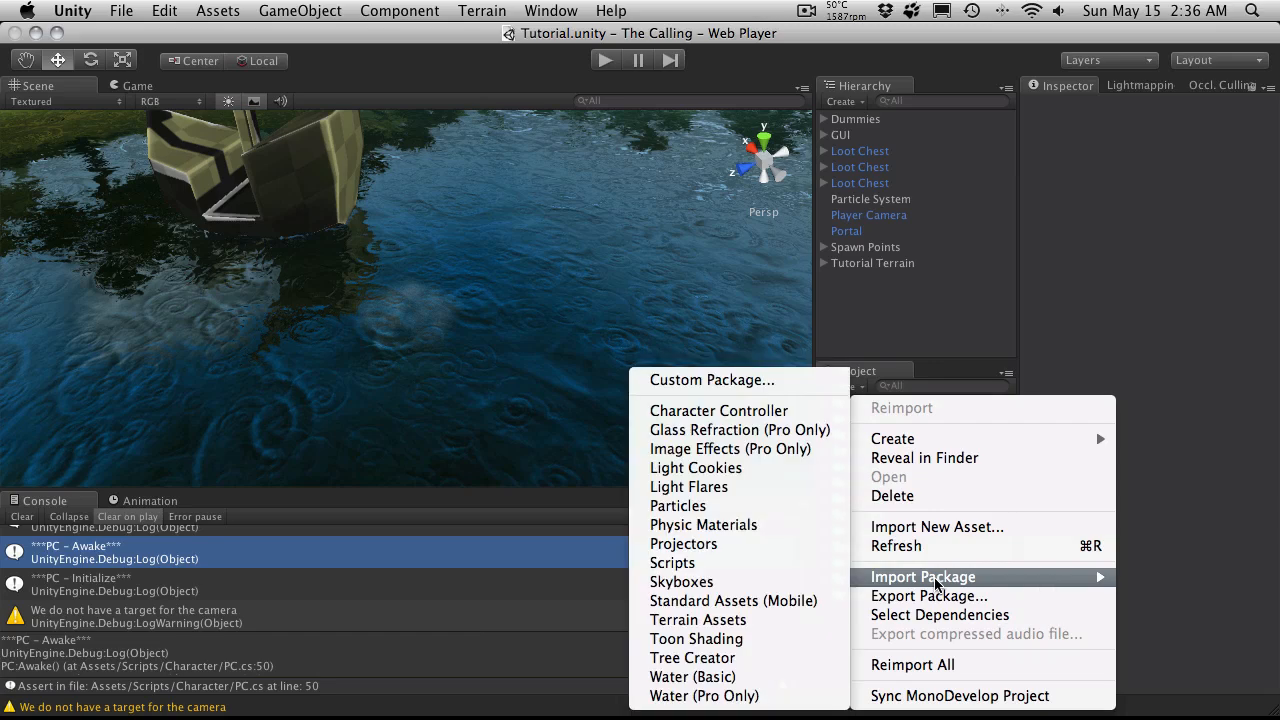
{"action": "left_click", "coordinate": [680, 507]}
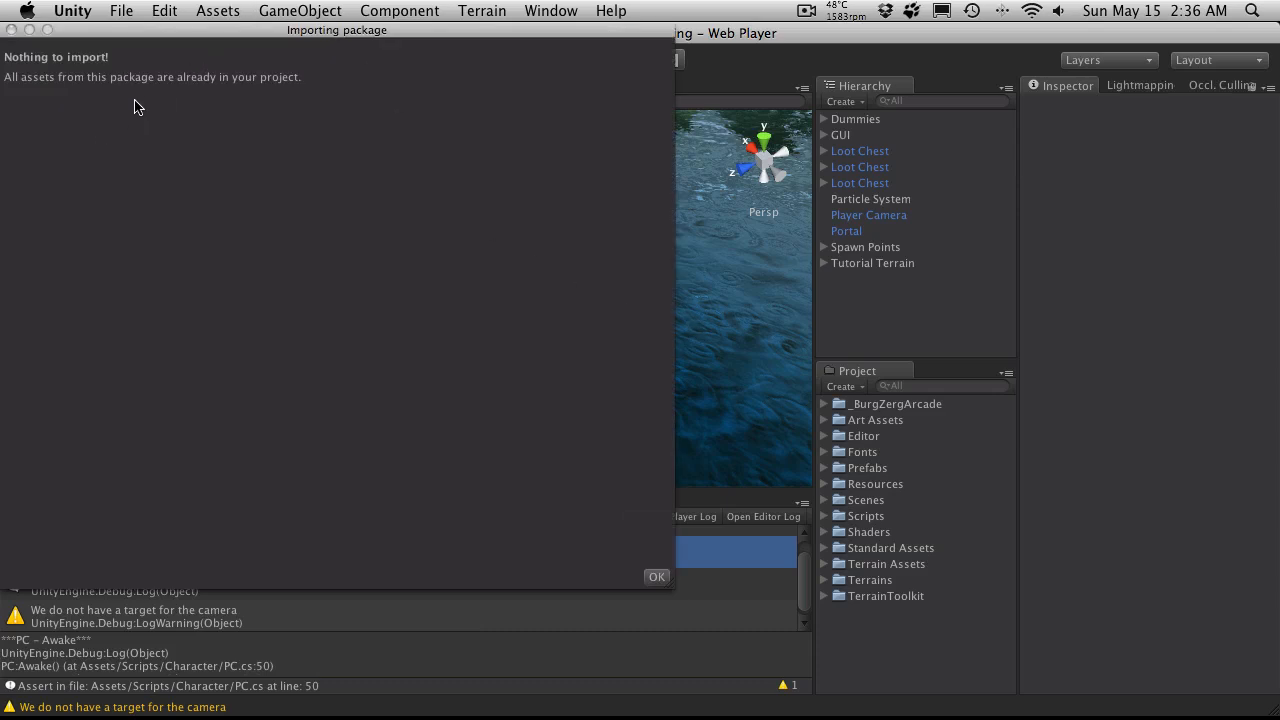
{"action": "left_click", "coordinate": [11, 30]}
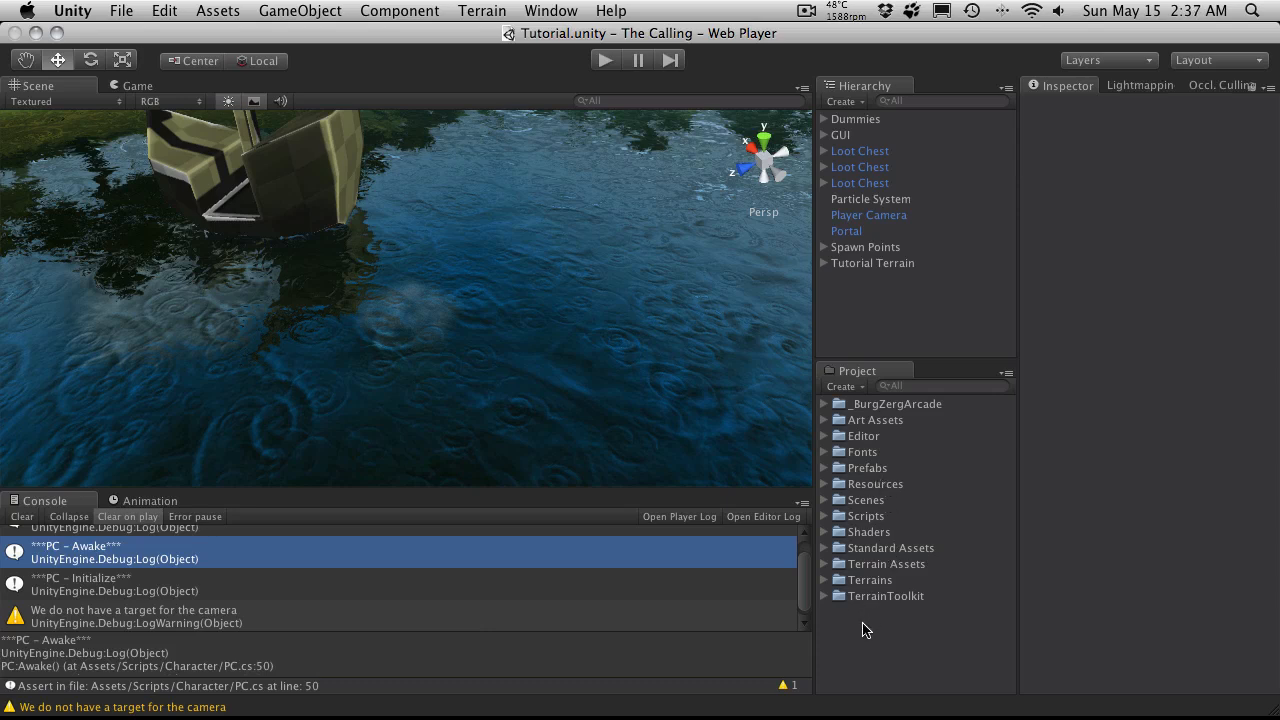
Step: Expand the Particles folder inside Standard Assets and examine the prefabs in its Fire and Water subfolders
{"action": "left_click", "coordinate": [821, 548]}
{"action": "scroll", "coordinate": [869, 551], "scroll_direction": "down", "scroll_amount": 1}
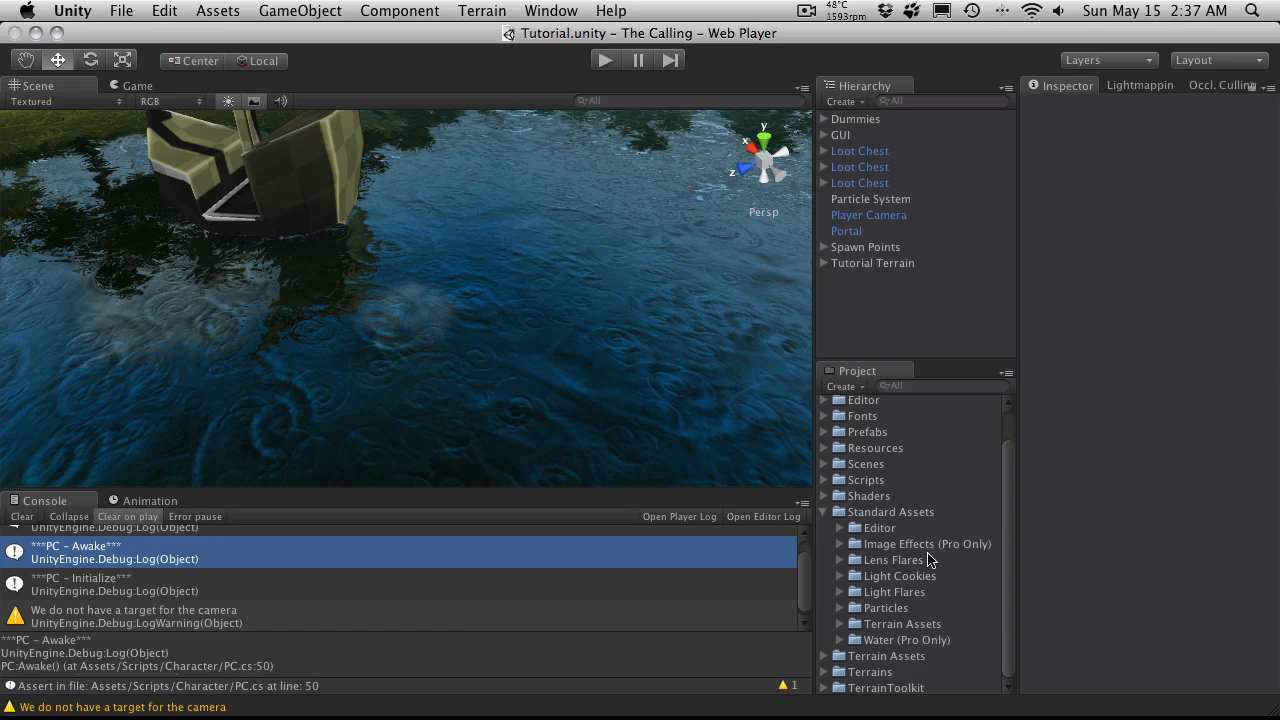
{"action": "left_click", "coordinate": [840, 608]}
{"action": "scroll", "coordinate": [938, 567], "scroll_direction": "down", "scroll_amount": 5}
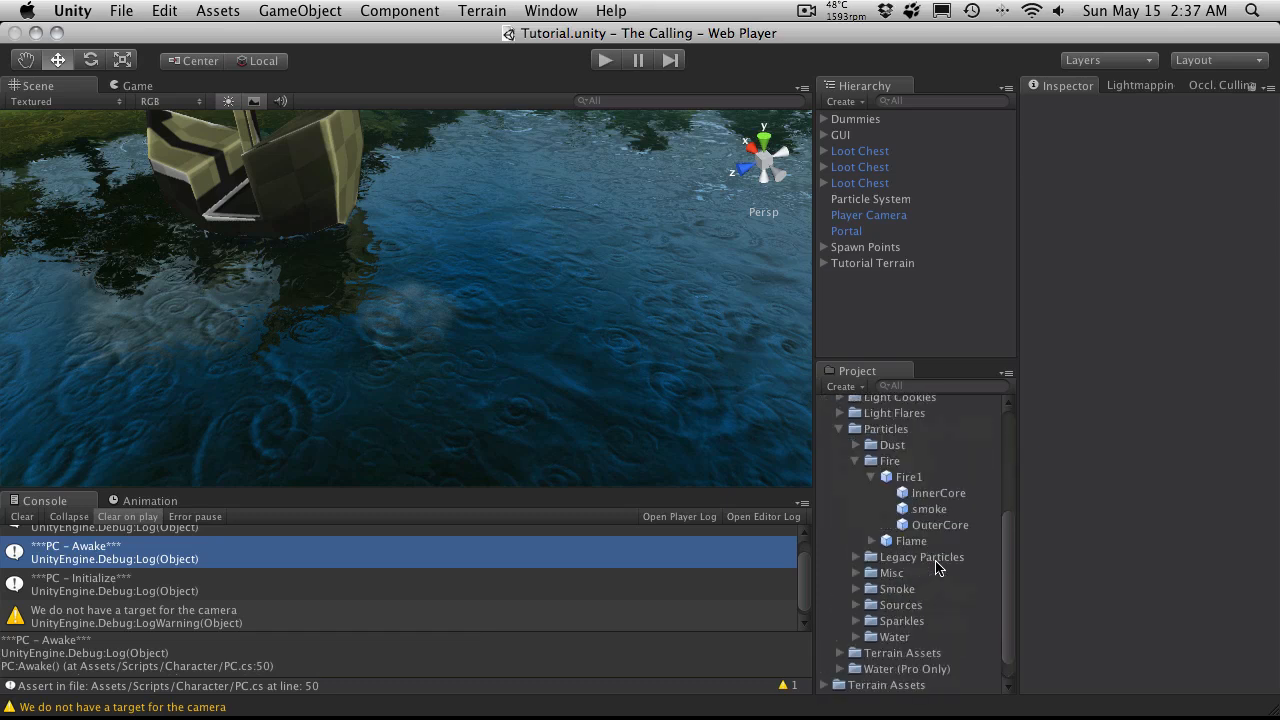
{"action": "left_click", "coordinate": [870, 482]}
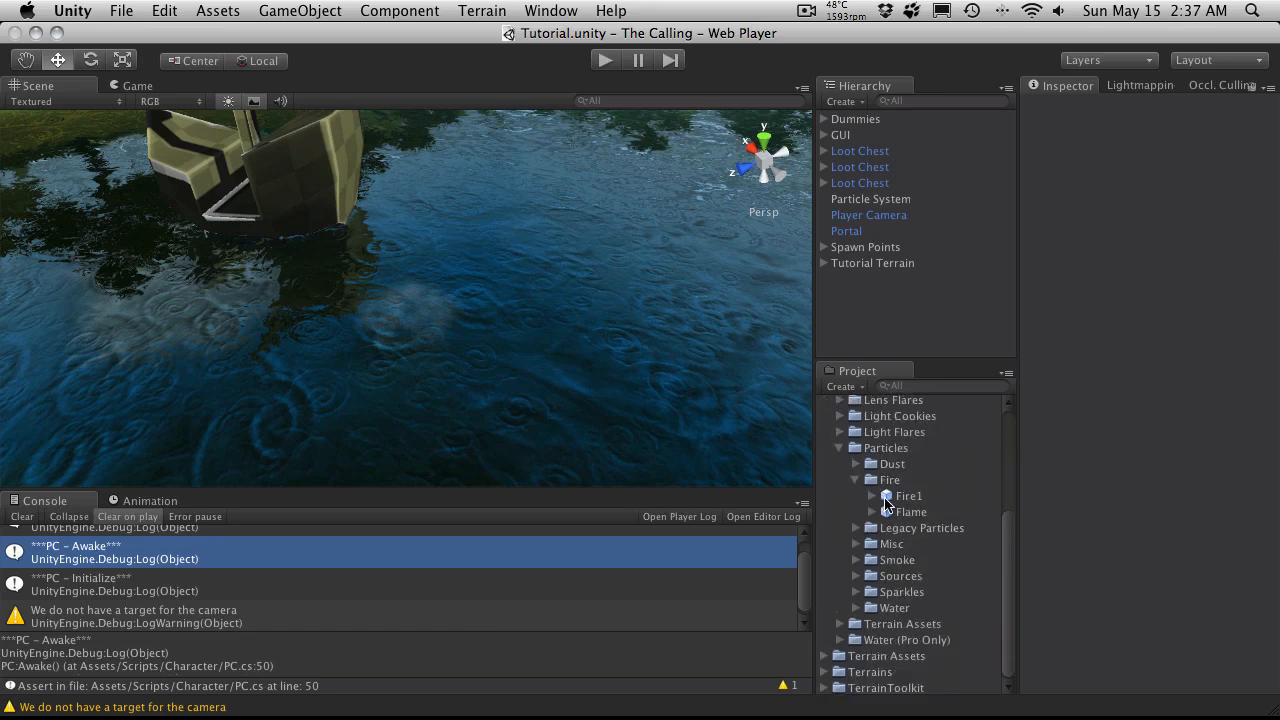
{"action": "left_click", "coordinate": [857, 481]}
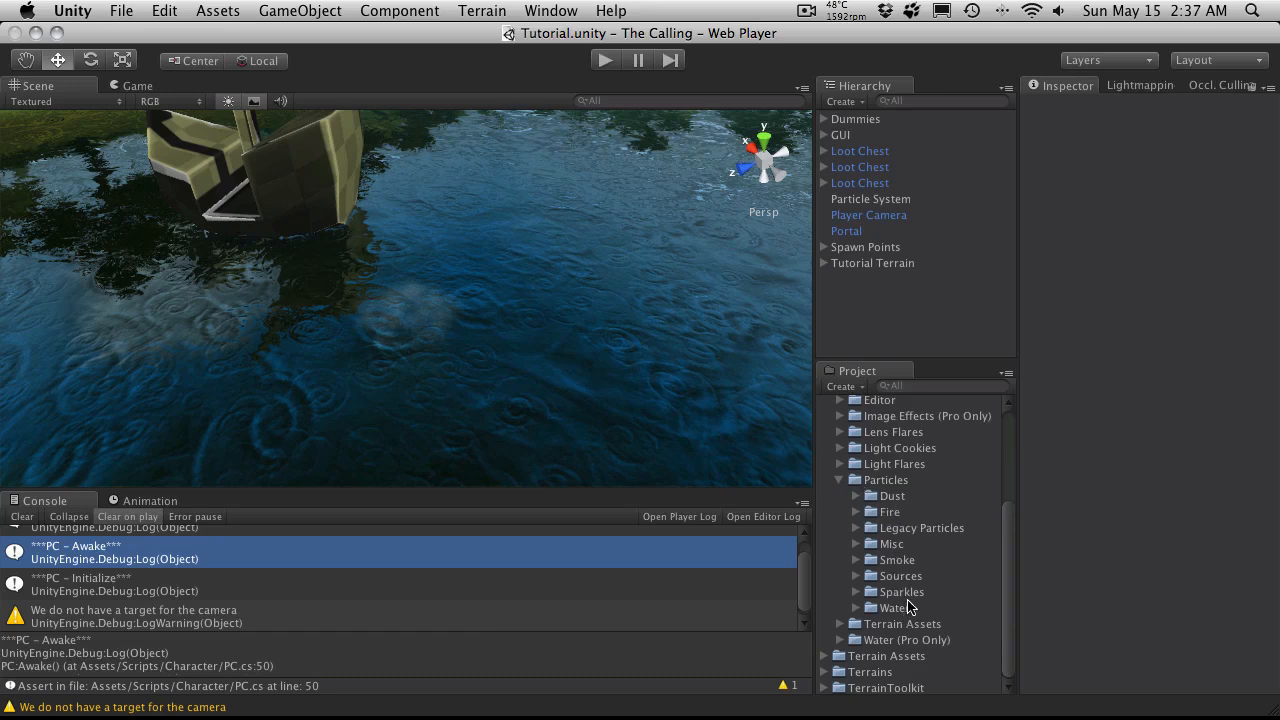
{"action": "left_click", "coordinate": [857, 608]}
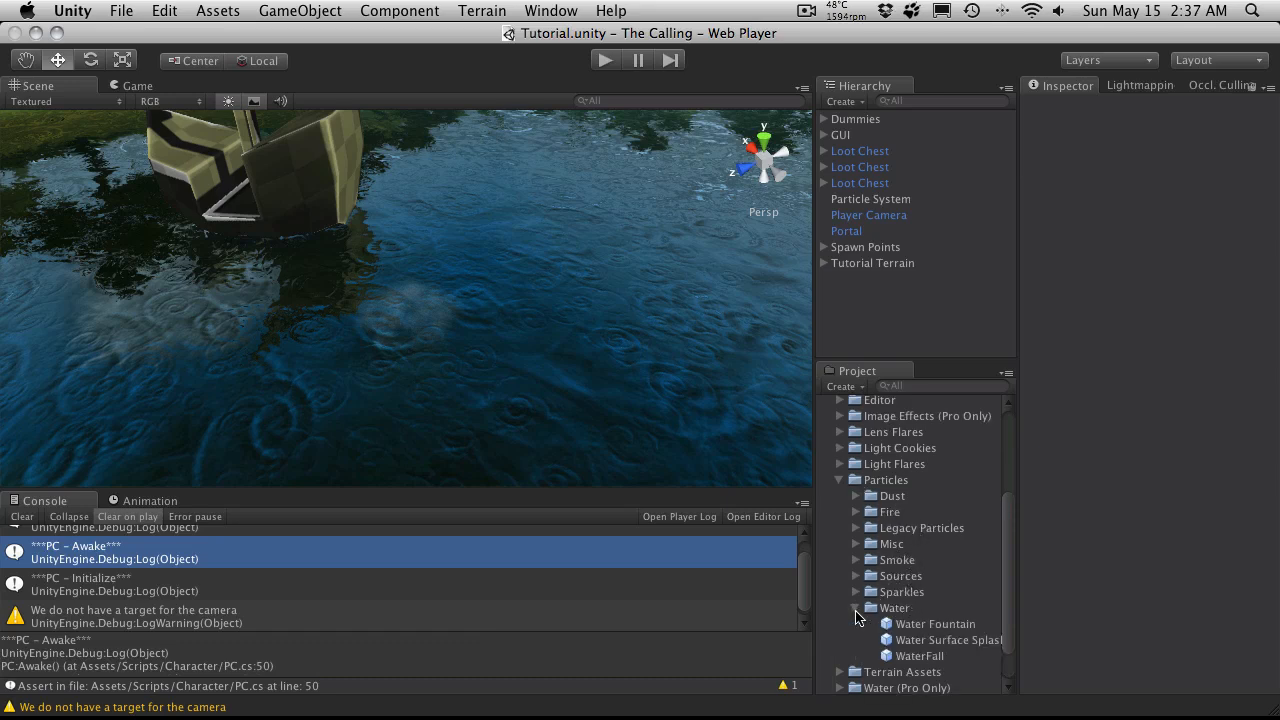
{"action": "left_click", "coordinate": [857, 608]}
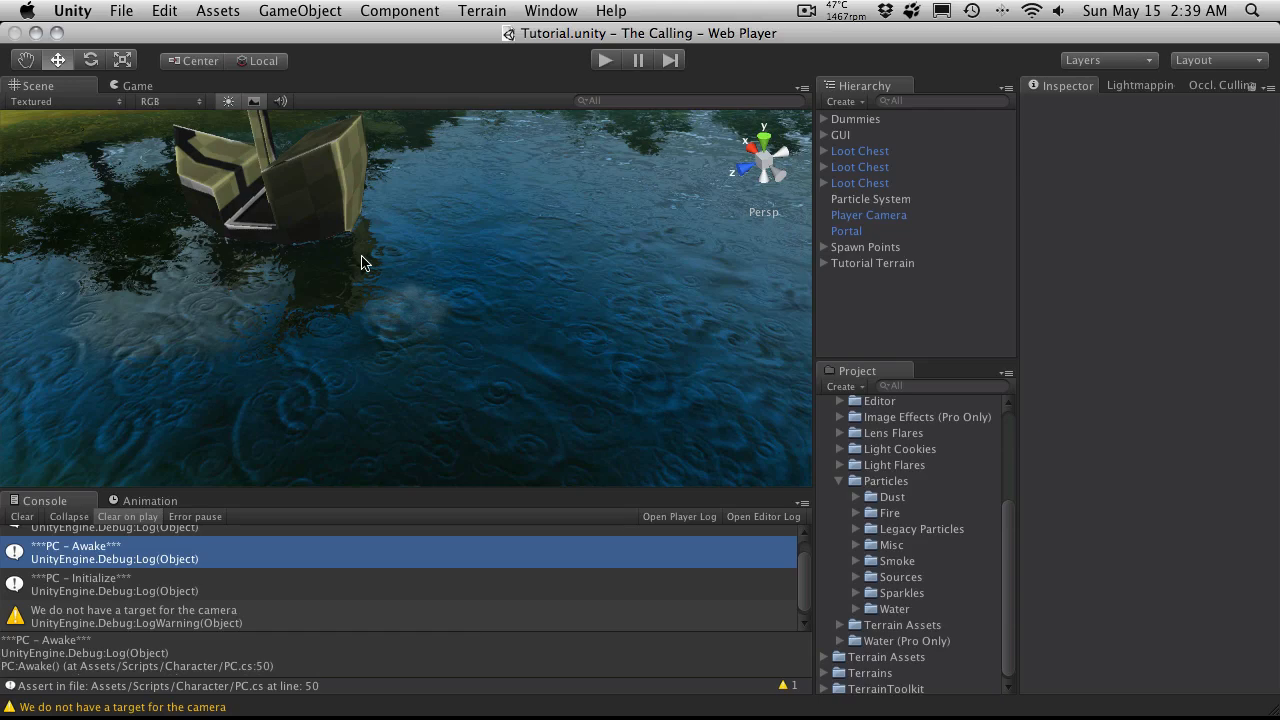
Step: Rename the Particle System object in the scene hierarchy as Generic Ring
{"action": "left_click_drag", "start_coordinate": [298, 258], "coordinate": [1250, 196], "text": "alt"}
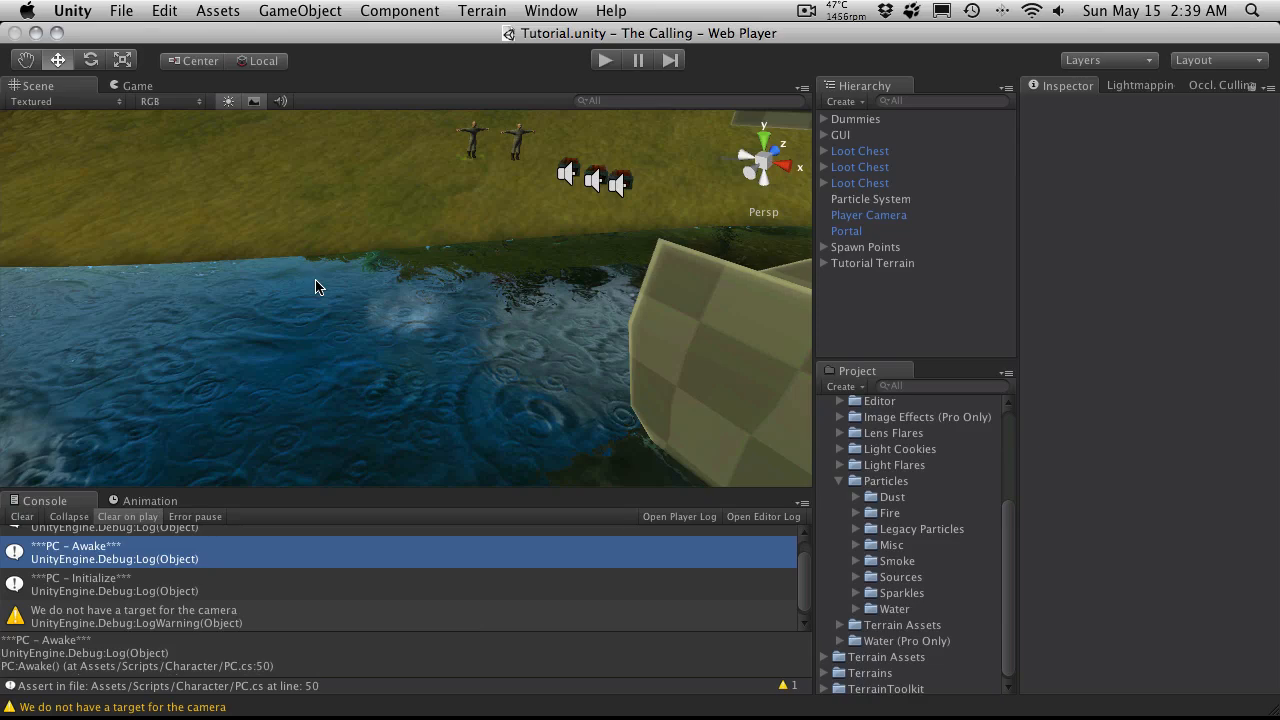
{"action": "left_click_drag", "start_coordinate": [332, 237], "coordinate": [676, 178], "text": "alt"}
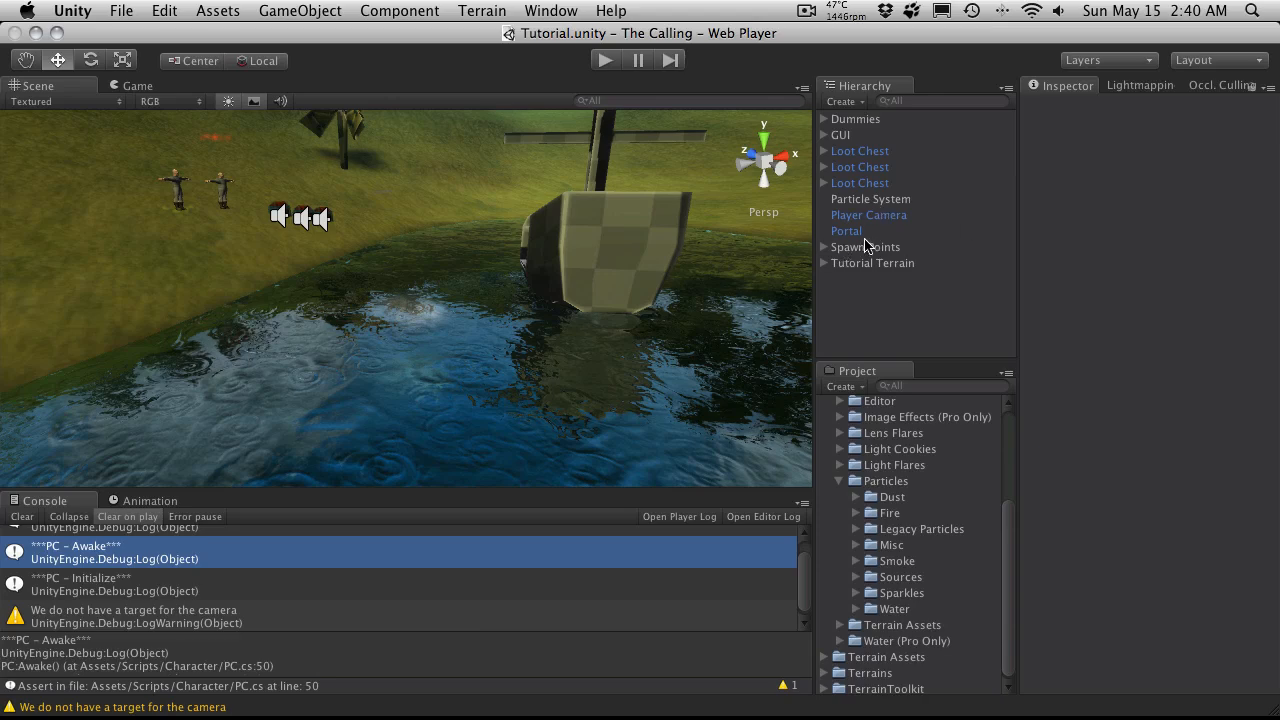
{"action": "left_click", "coordinate": [870, 199]}
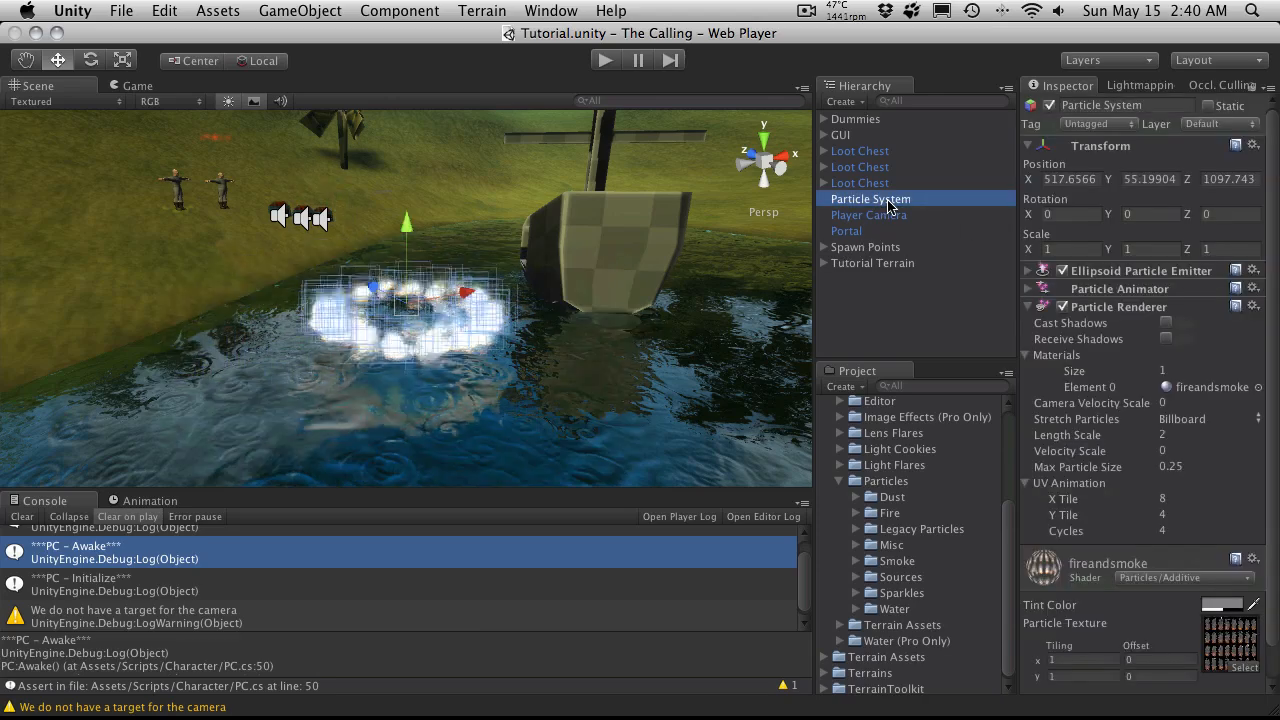
{"action": "left_click", "coordinate": [889, 204]}
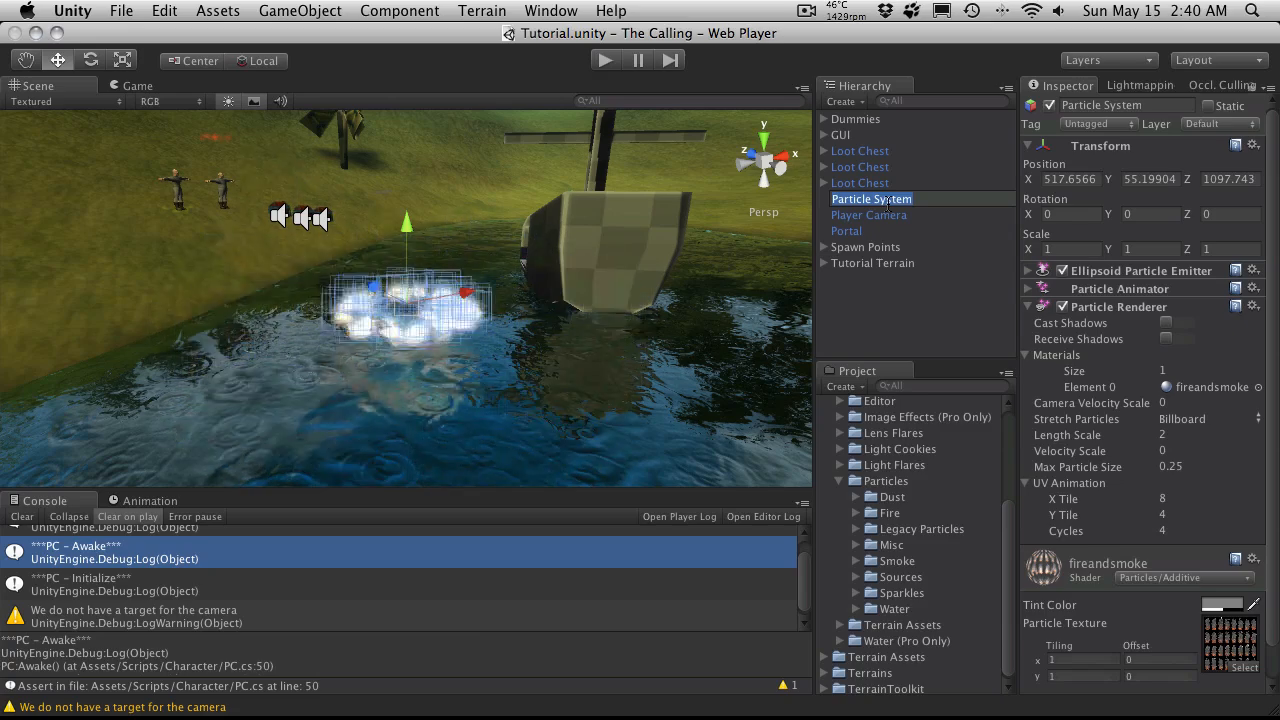
{"action": "type", "text": "Generic"}
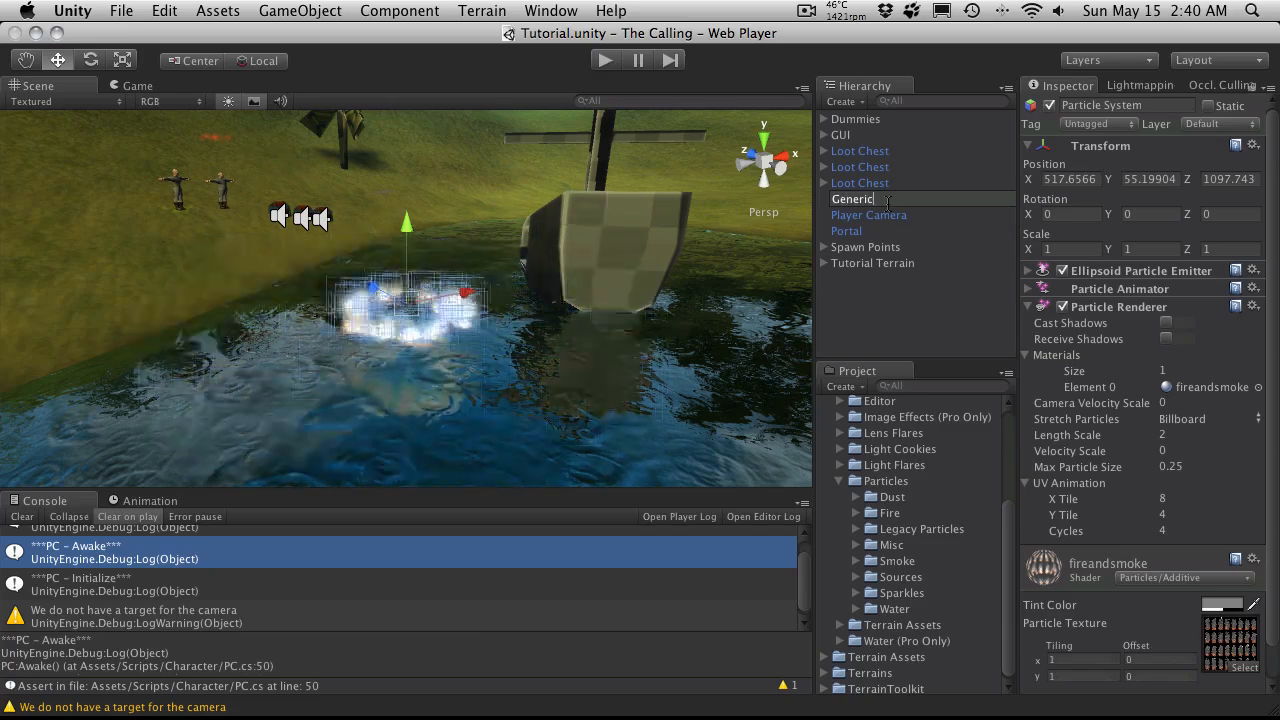
{"action": "type", "text": " Ring"}
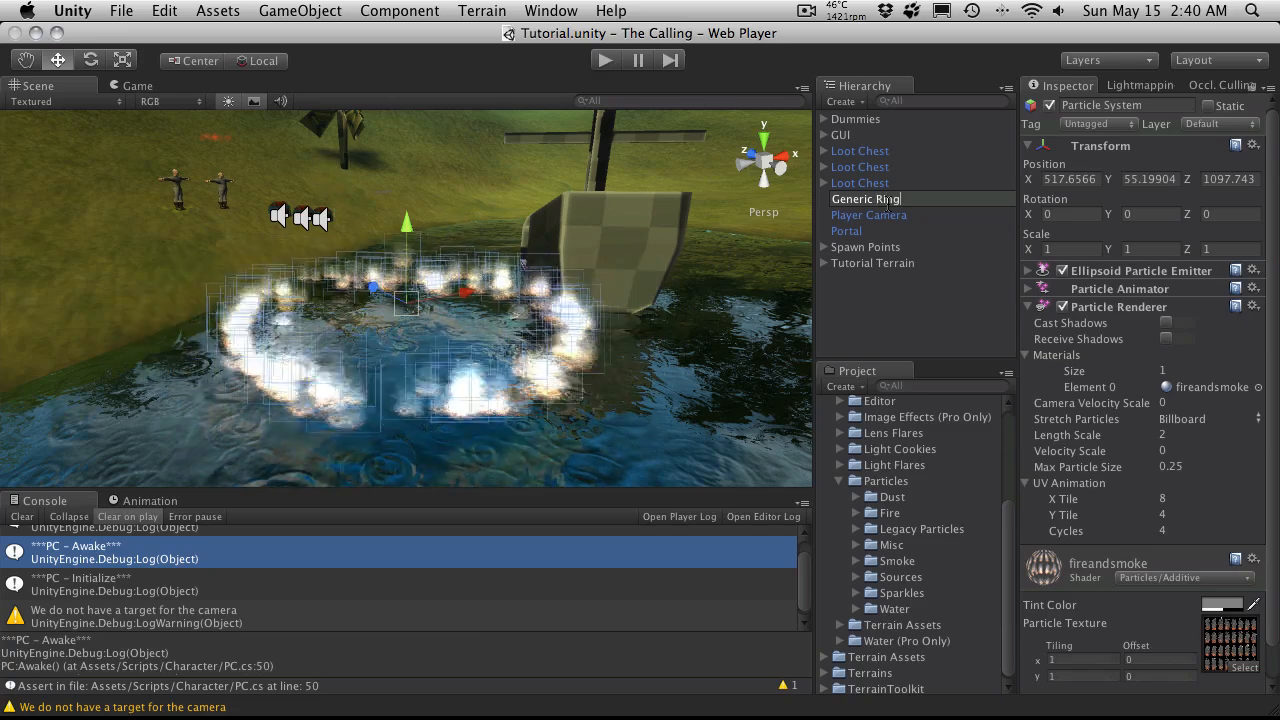
{"action": "key", "text": "Return"}
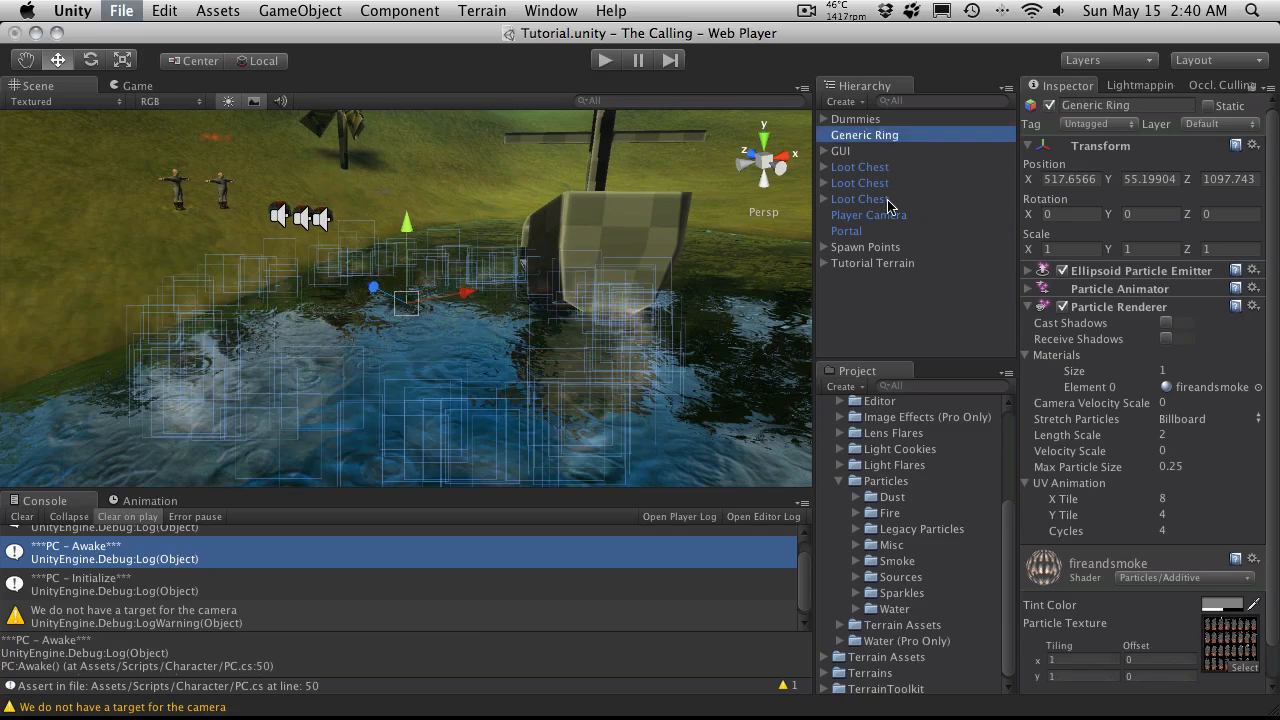
Step: Collapse the Standard Assets folder in the project and deselect the Generic Ring object
{"action": "scroll", "coordinate": [870, 460], "scroll_direction": "up", "scroll_amount": 5}
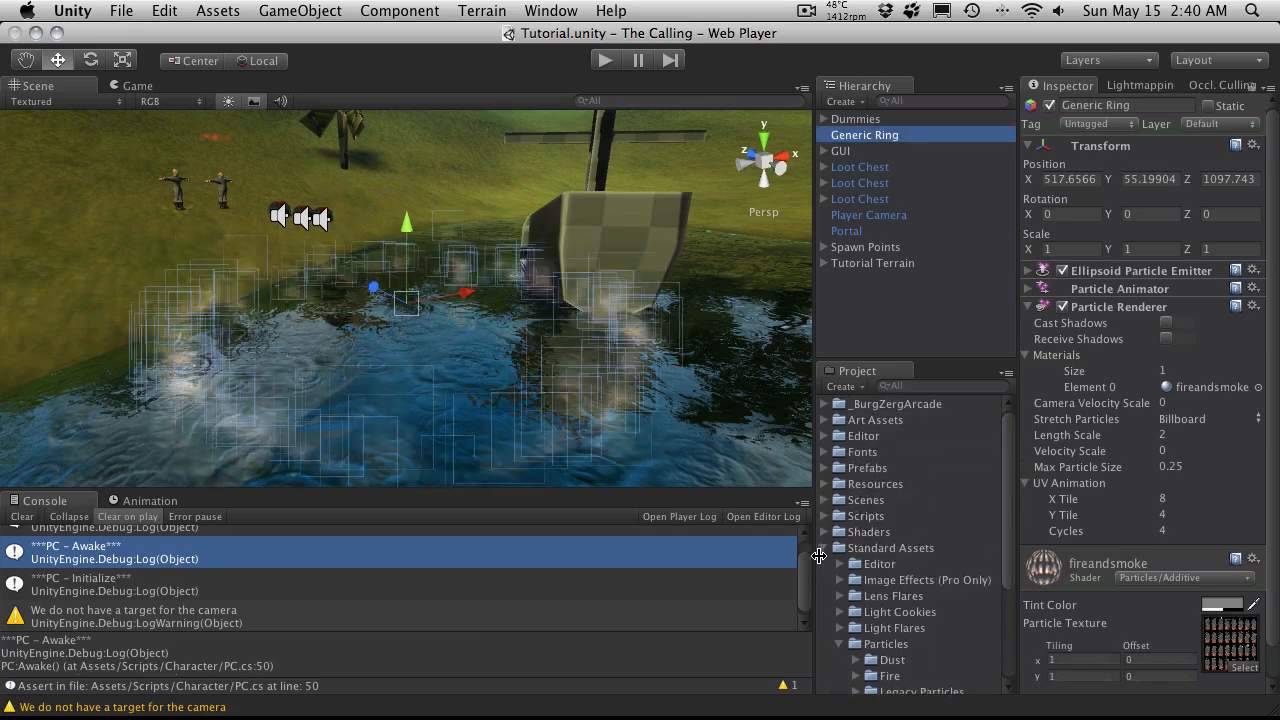
{"action": "left_click", "coordinate": [825, 549]}
{"action": "left_click", "coordinate": [894, 636]}
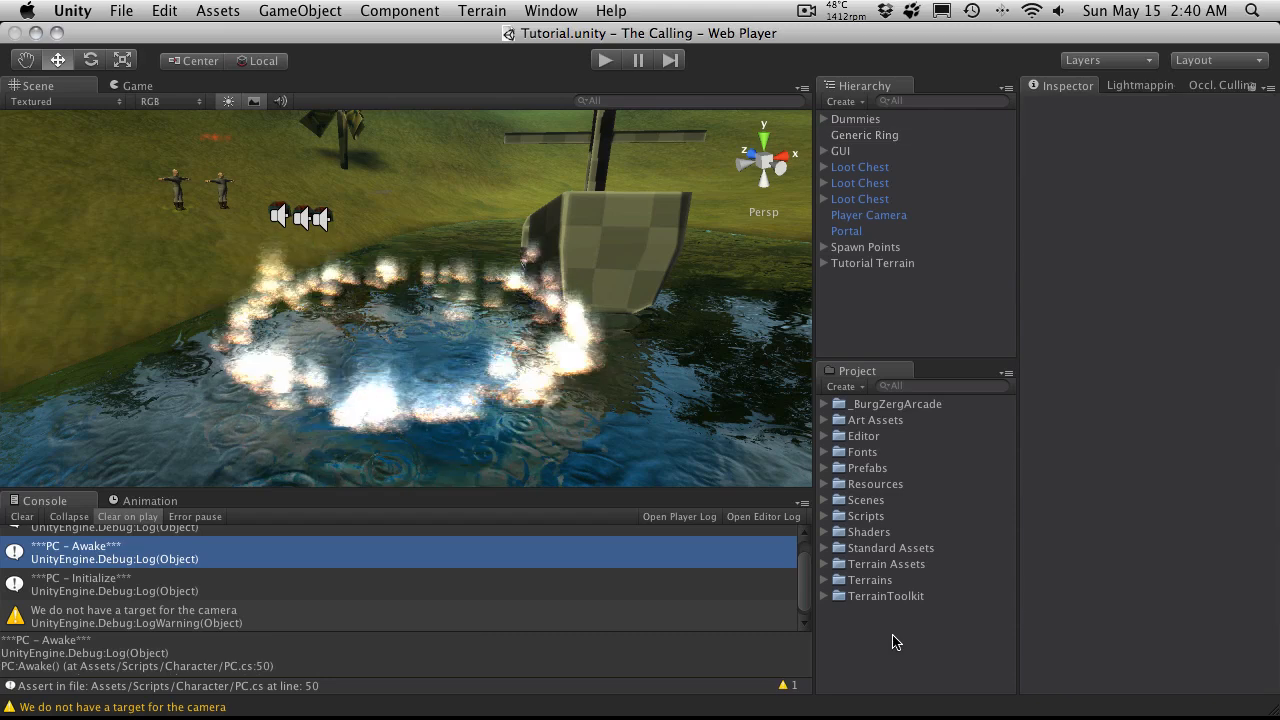